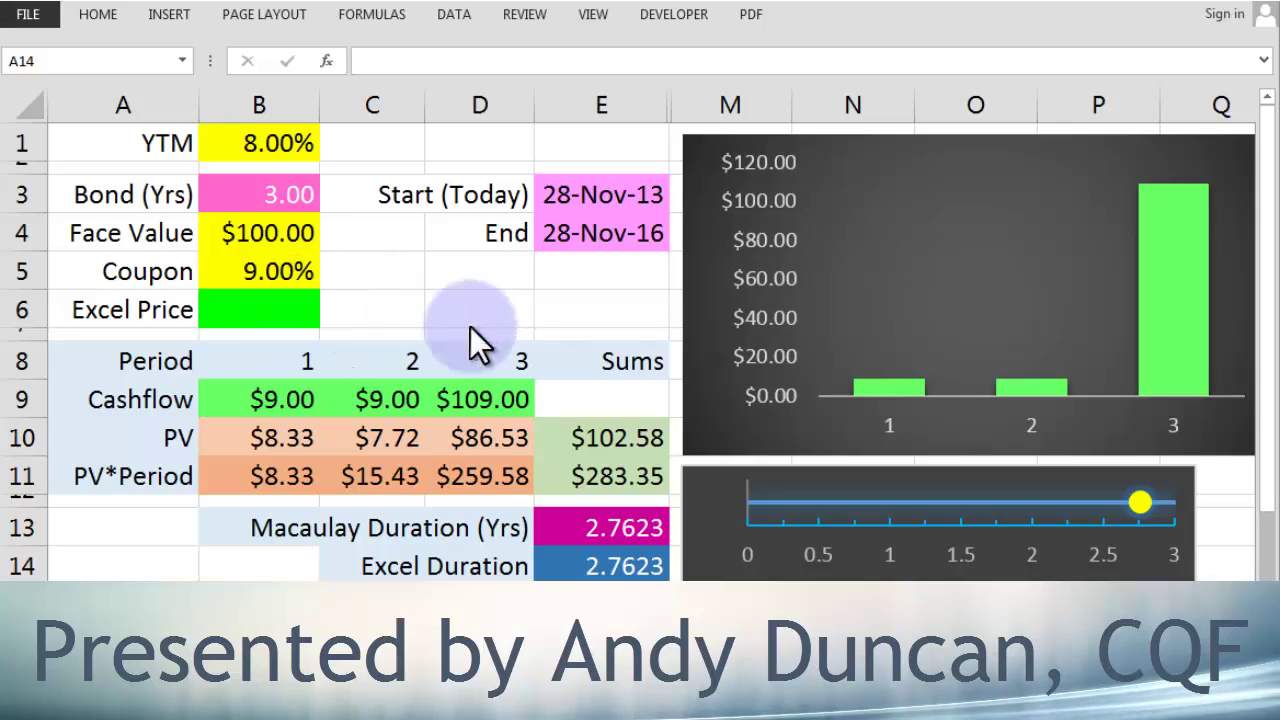
Review the per-period cashflows and present values that sum to $102.58 in E10.
{"action": "left_click", "coordinate": [627, 440]}
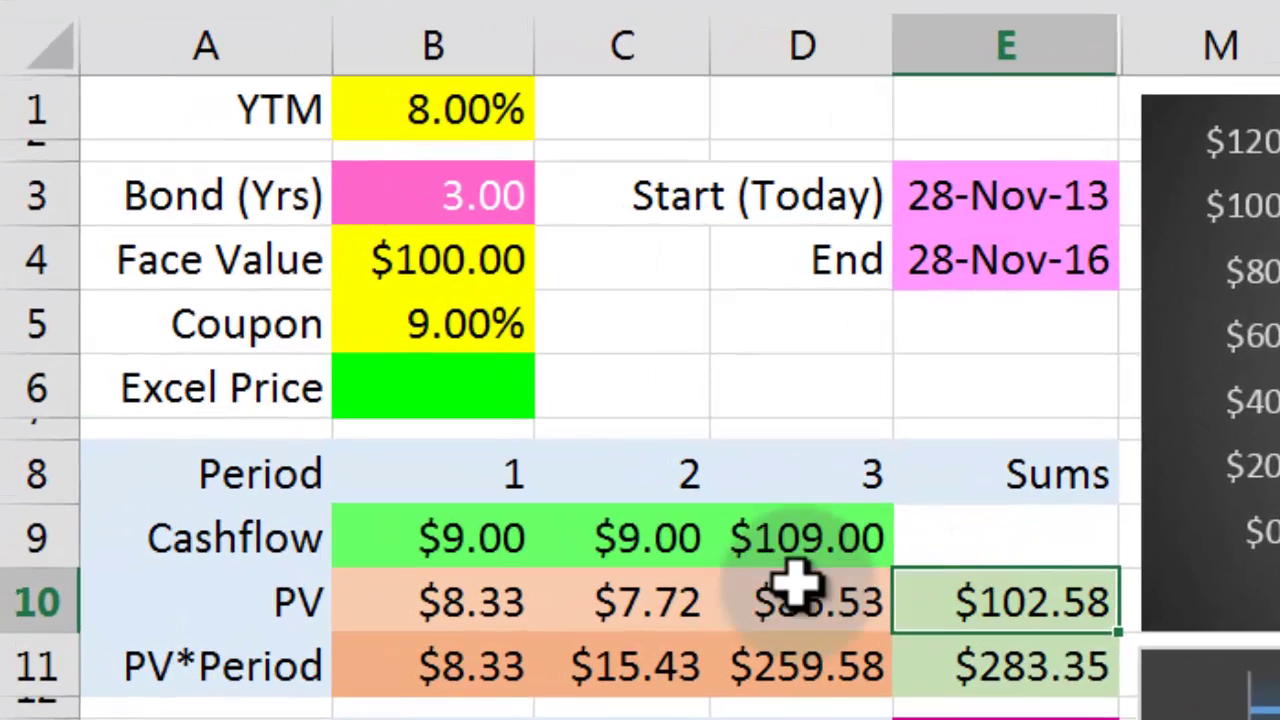
{"action": "left_click", "coordinate": [497, 592]}
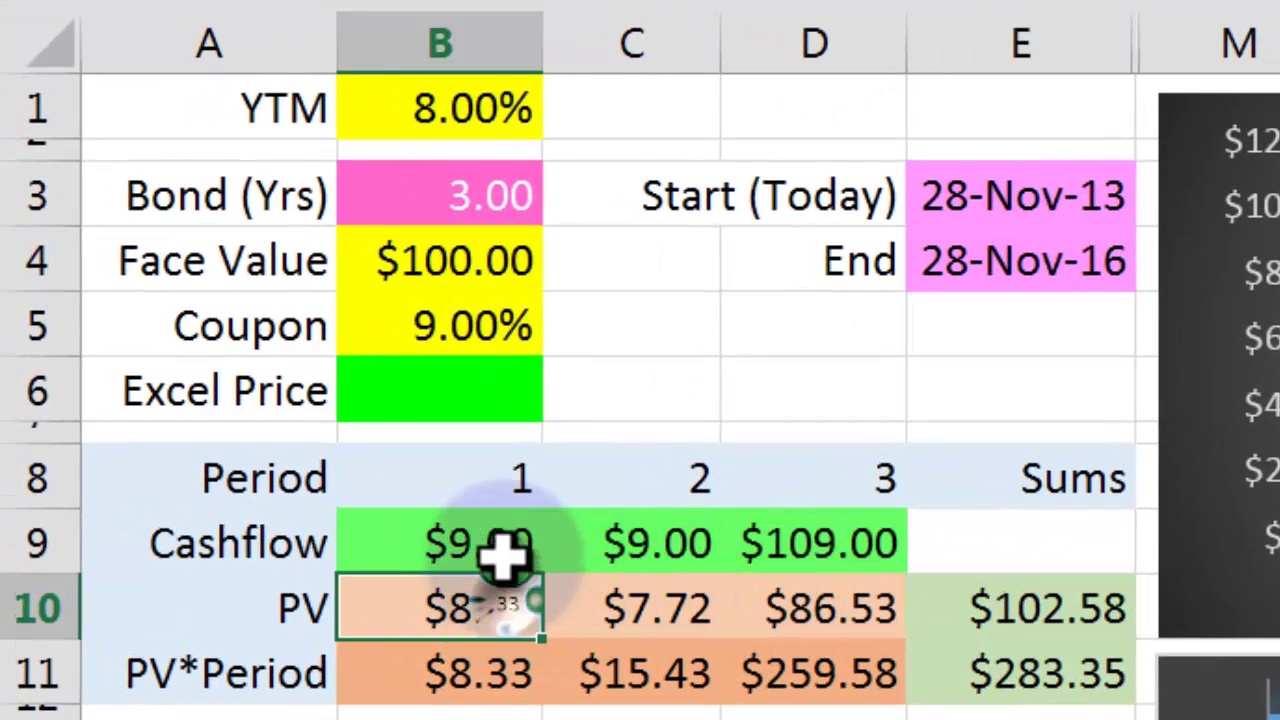
{"action": "left_click", "coordinate": [495, 535]}
{"action": "left_click", "coordinate": [605, 535]}
{"action": "left_click", "coordinate": [805, 540]}
{"action": "left_click", "coordinate": [494, 590]}
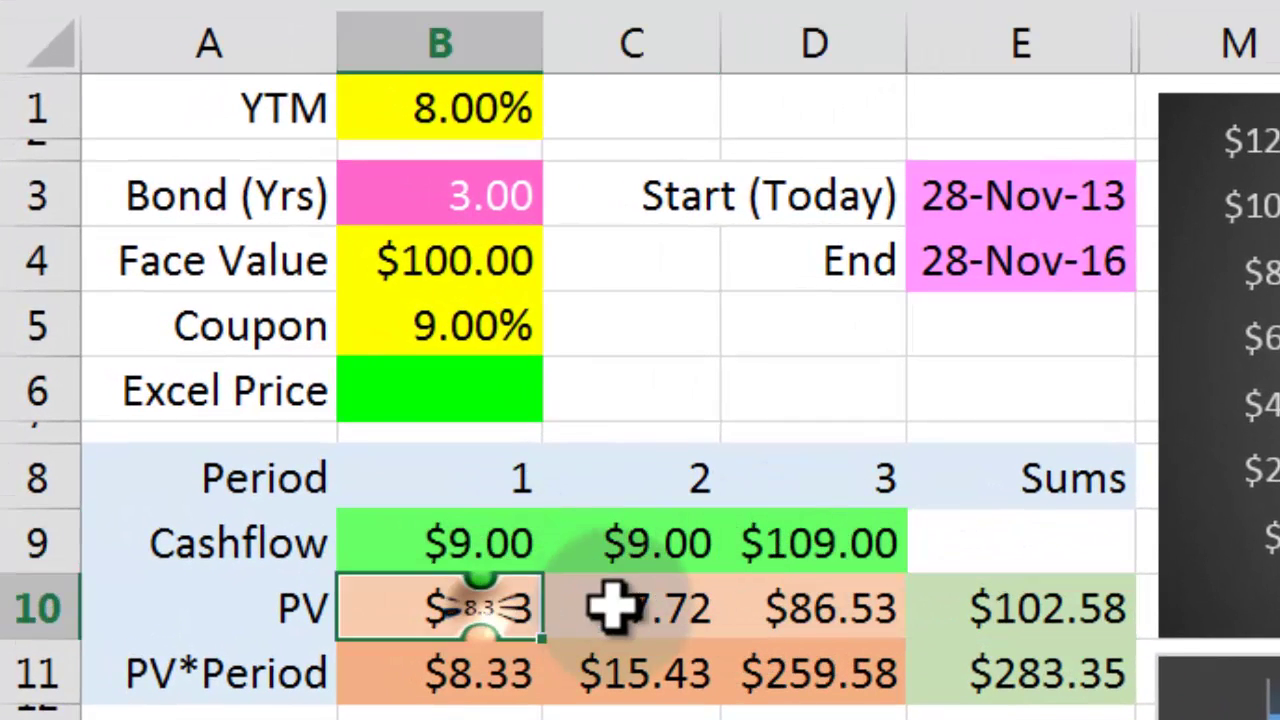
{"action": "left_click", "coordinate": [614, 600]}
{"action": "left_click", "coordinate": [814, 600]}
{"action": "left_click", "coordinate": [1045, 600]}
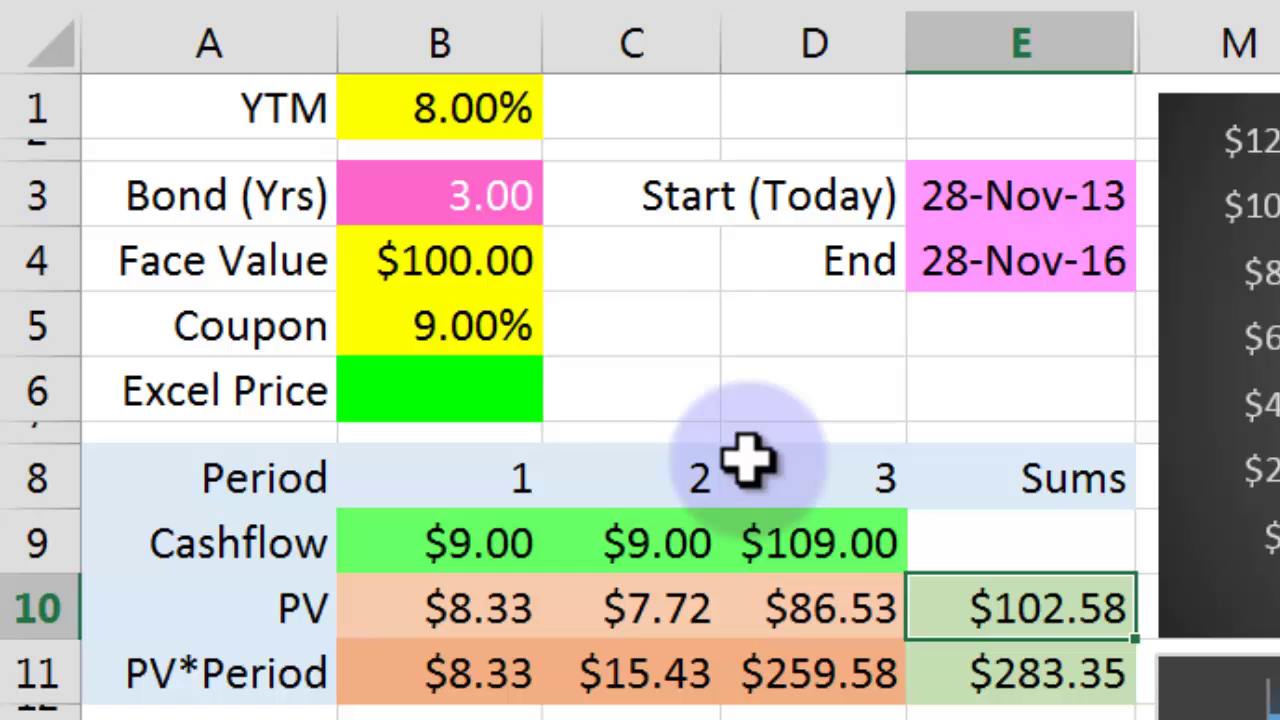
Enter =PV(YTM,B3,B5*B4,B4,0) in the Excel Price cell B6, giving -$102.58.
{"action": "left_click", "coordinate": [488, 390]}
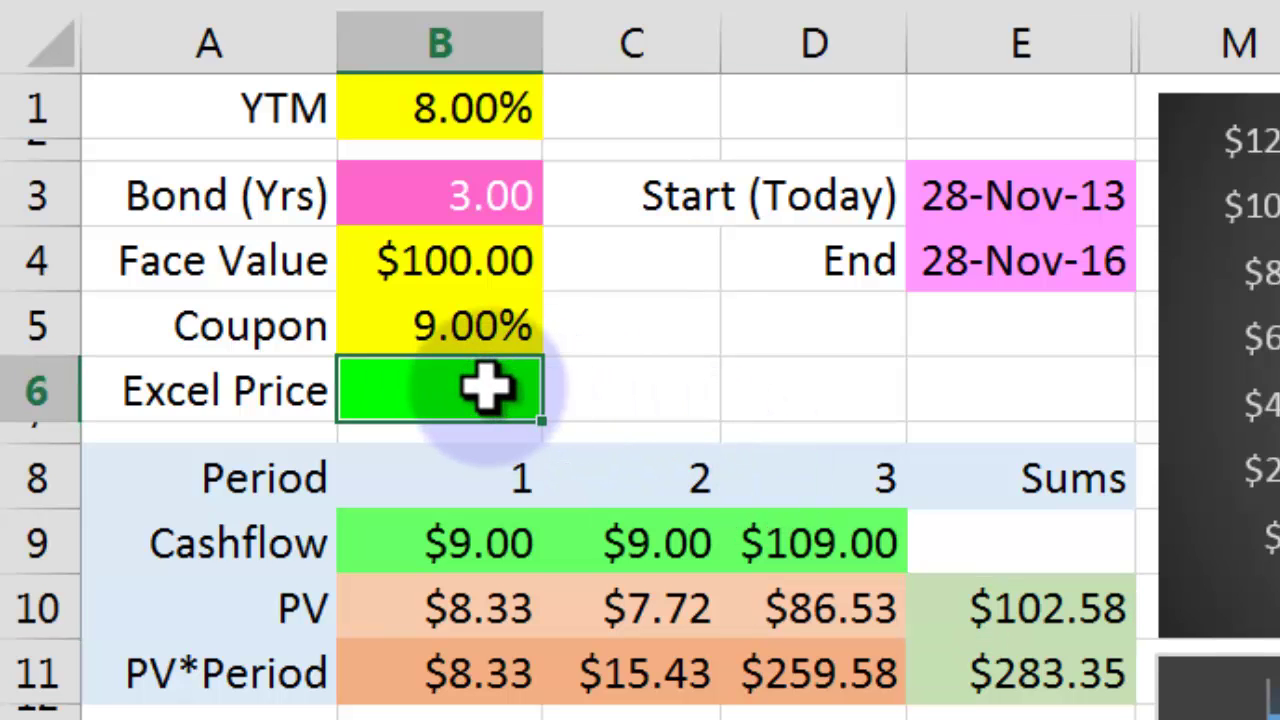
{"action": "type", "text": "="}
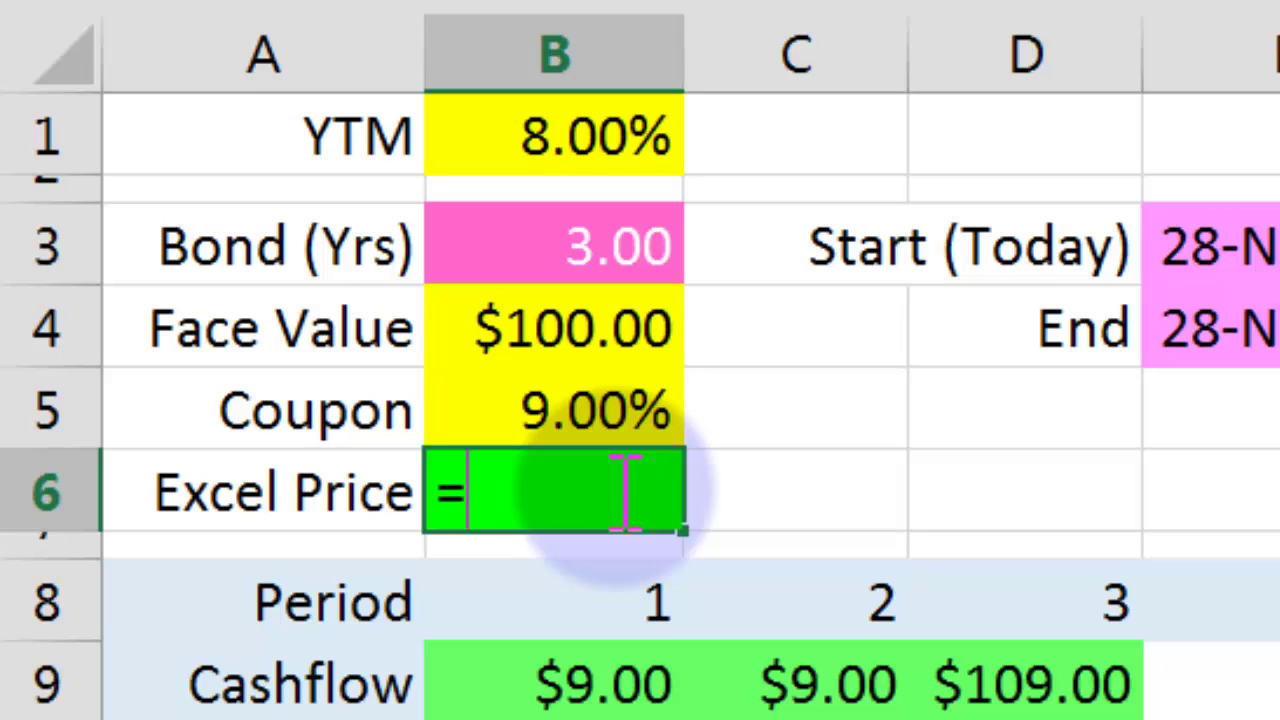
{"action": "type", "text": "pv("}
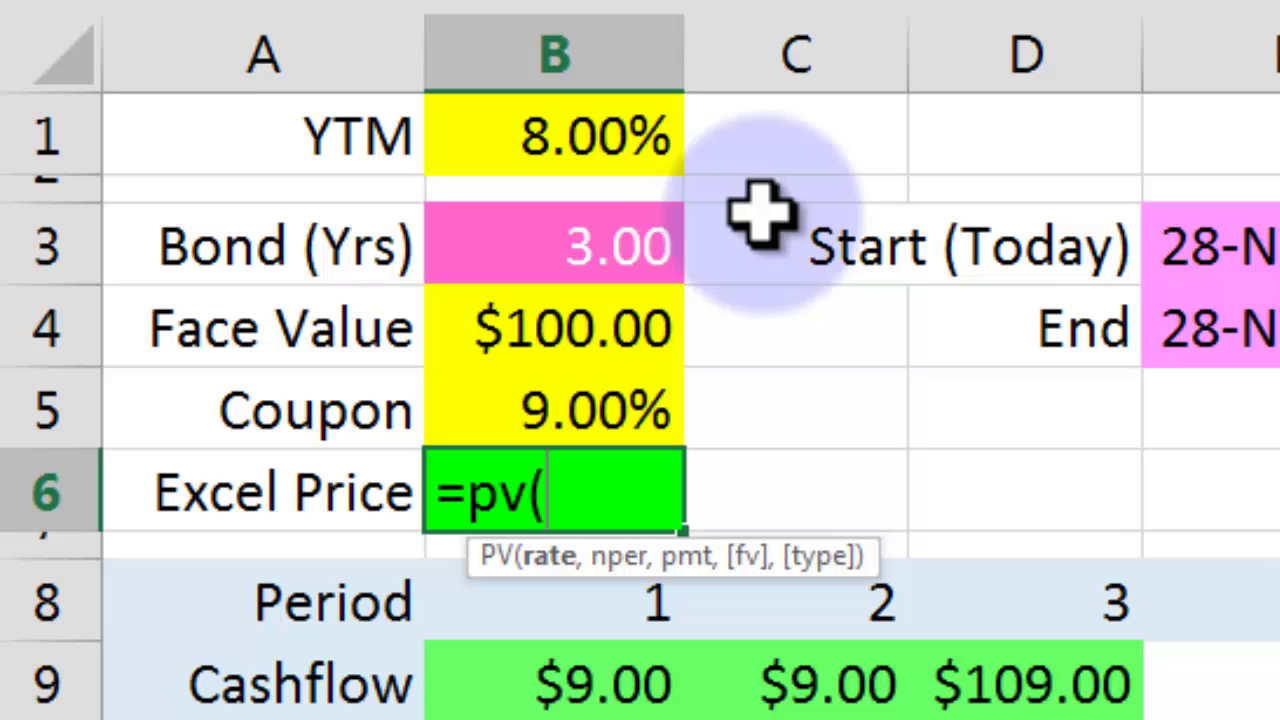
{"action": "left_click", "coordinate": [590, 152]}
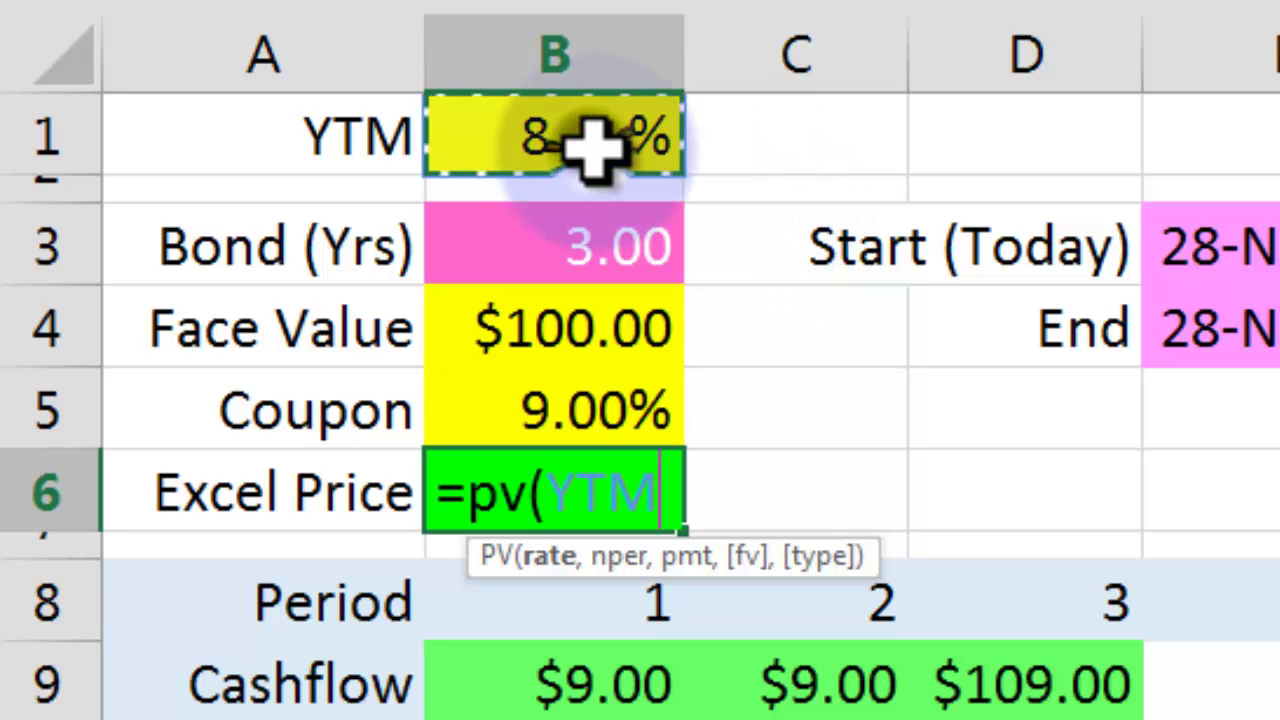
{"action": "type", "text": ","}
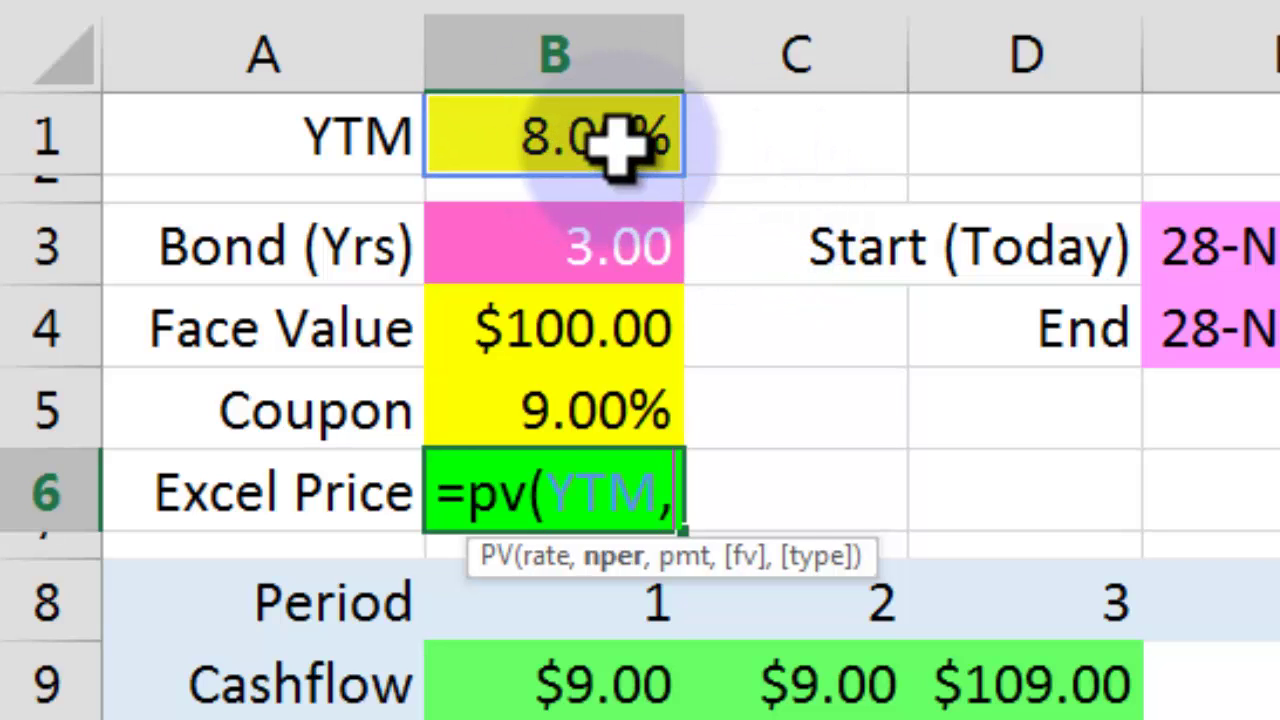
{"action": "left_click", "coordinate": [622, 250]}
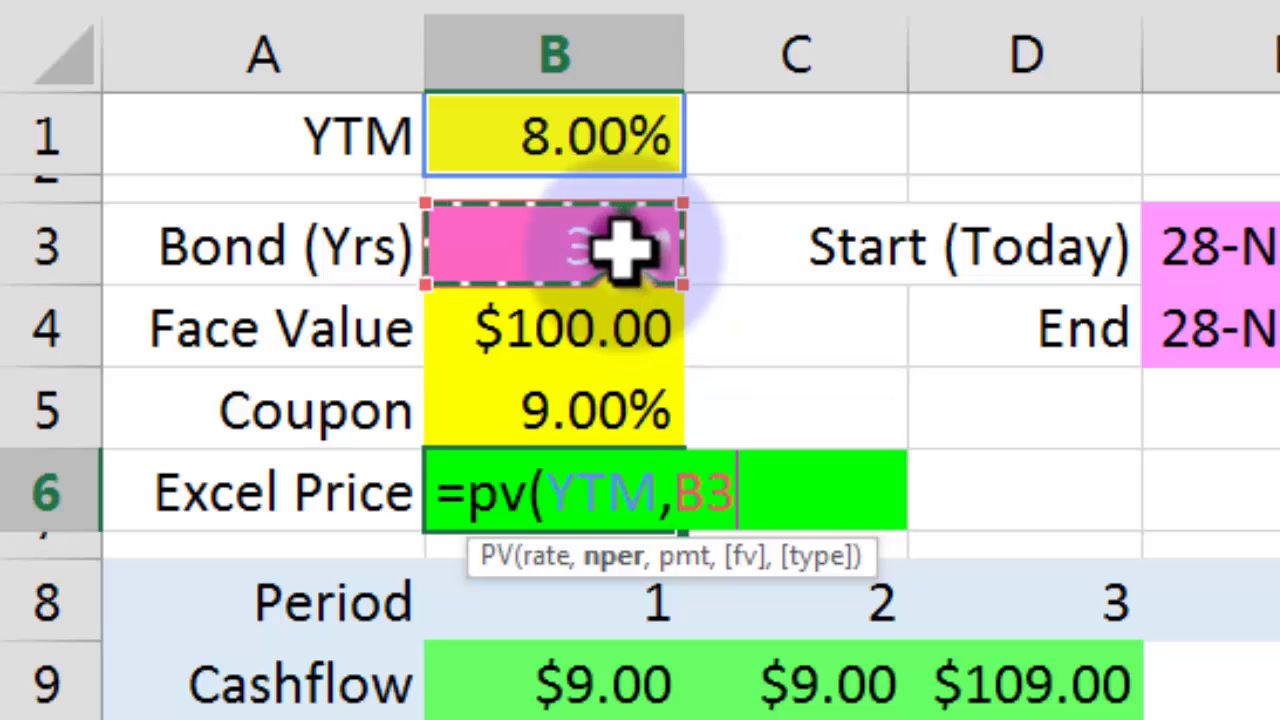
{"action": "type", "text": ","}
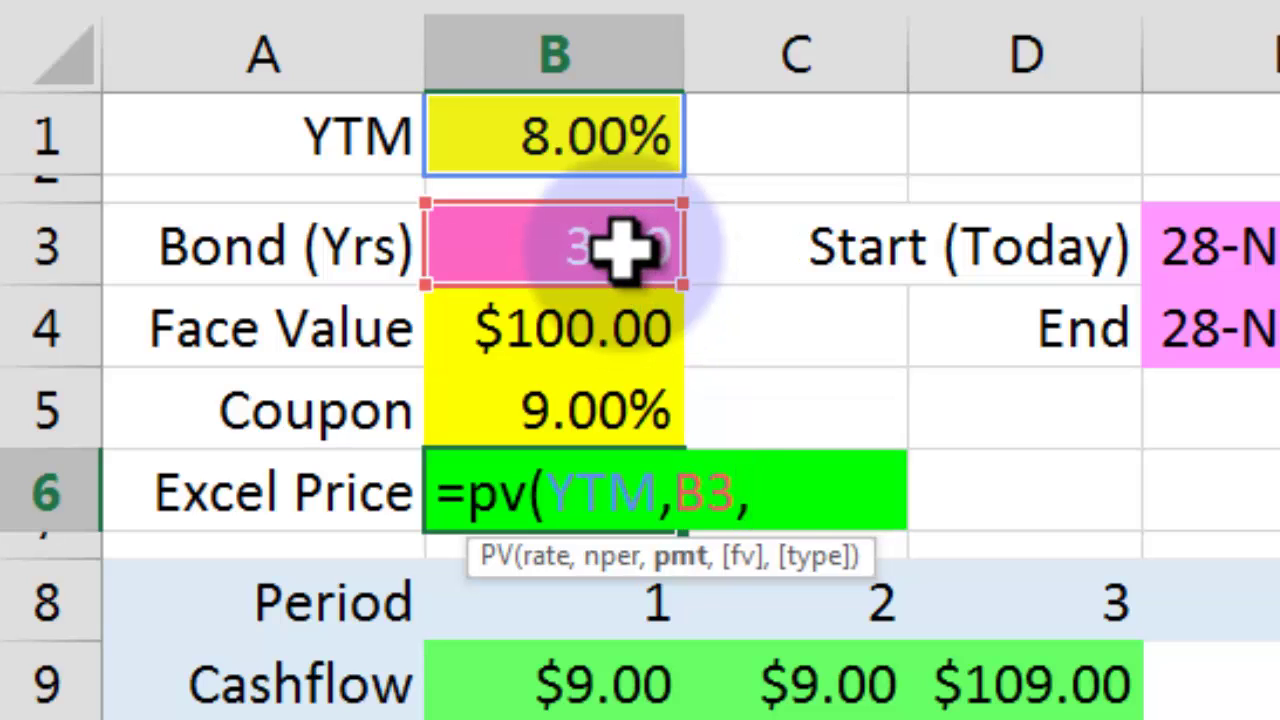
{"action": "left_click", "coordinate": [650, 395]}
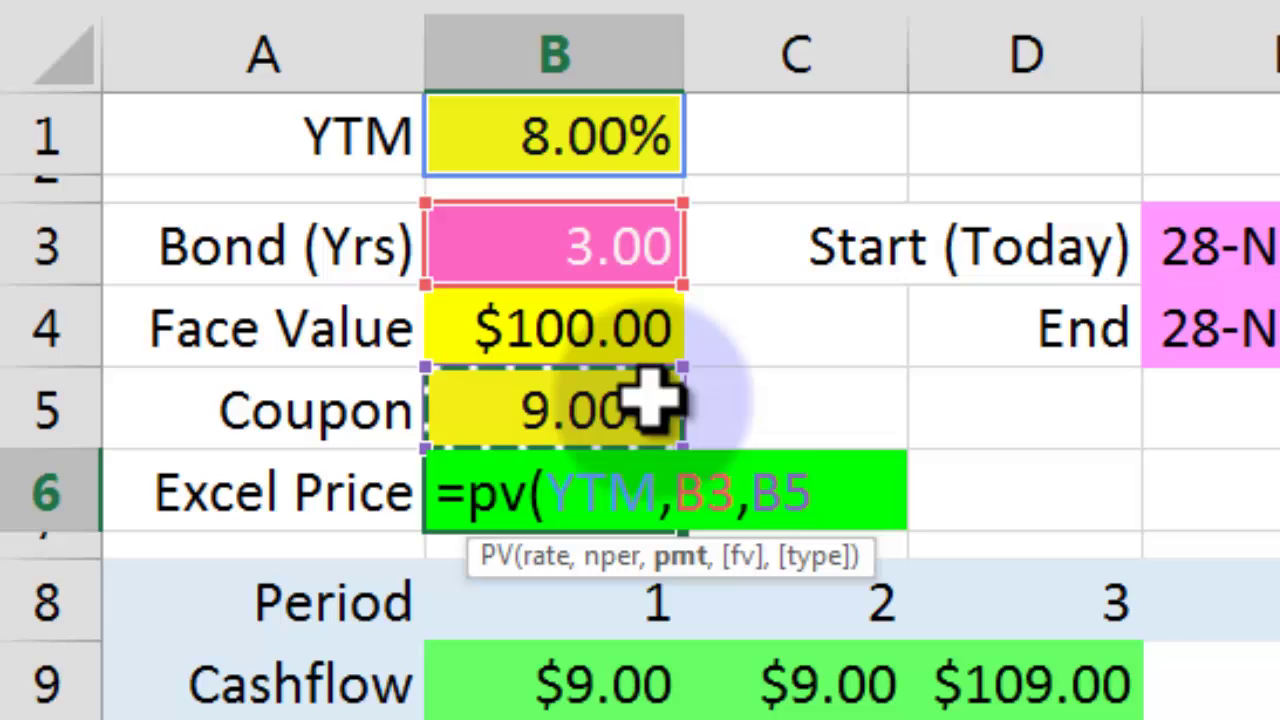
{"action": "type", "text": "*"}
{"action": "left_click", "coordinate": [650, 324]}
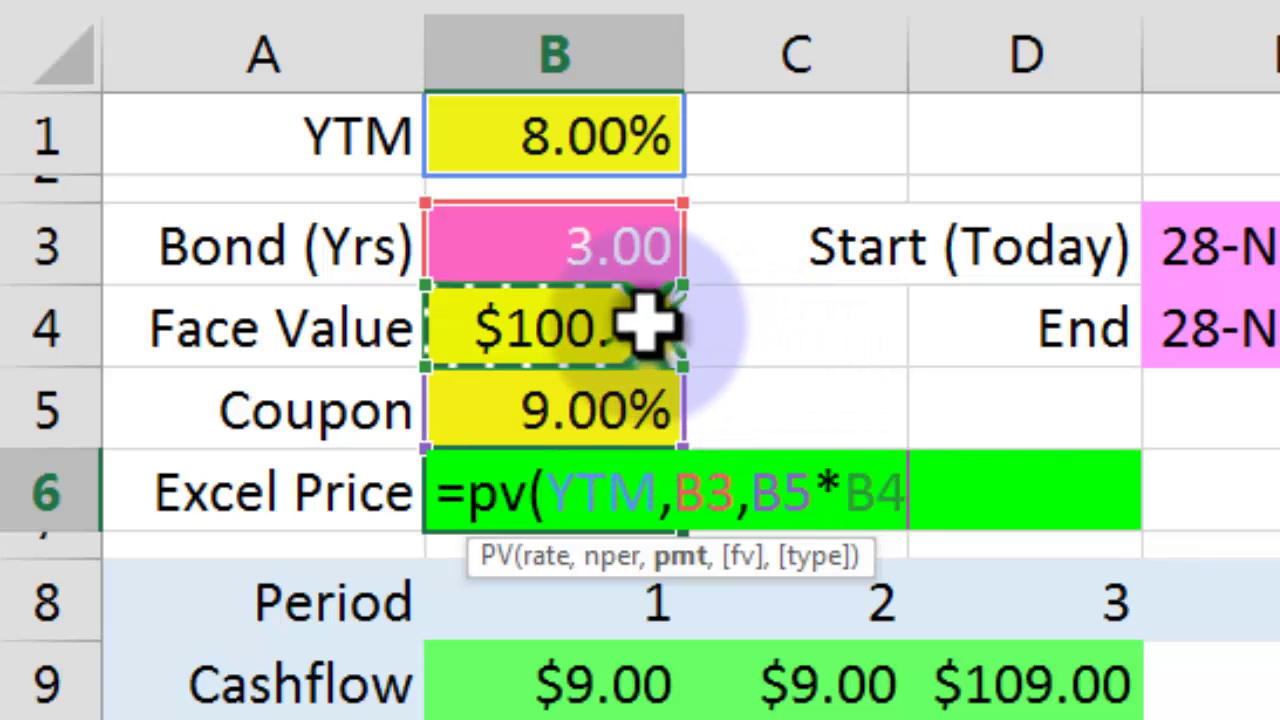
{"action": "type", "text": ","}
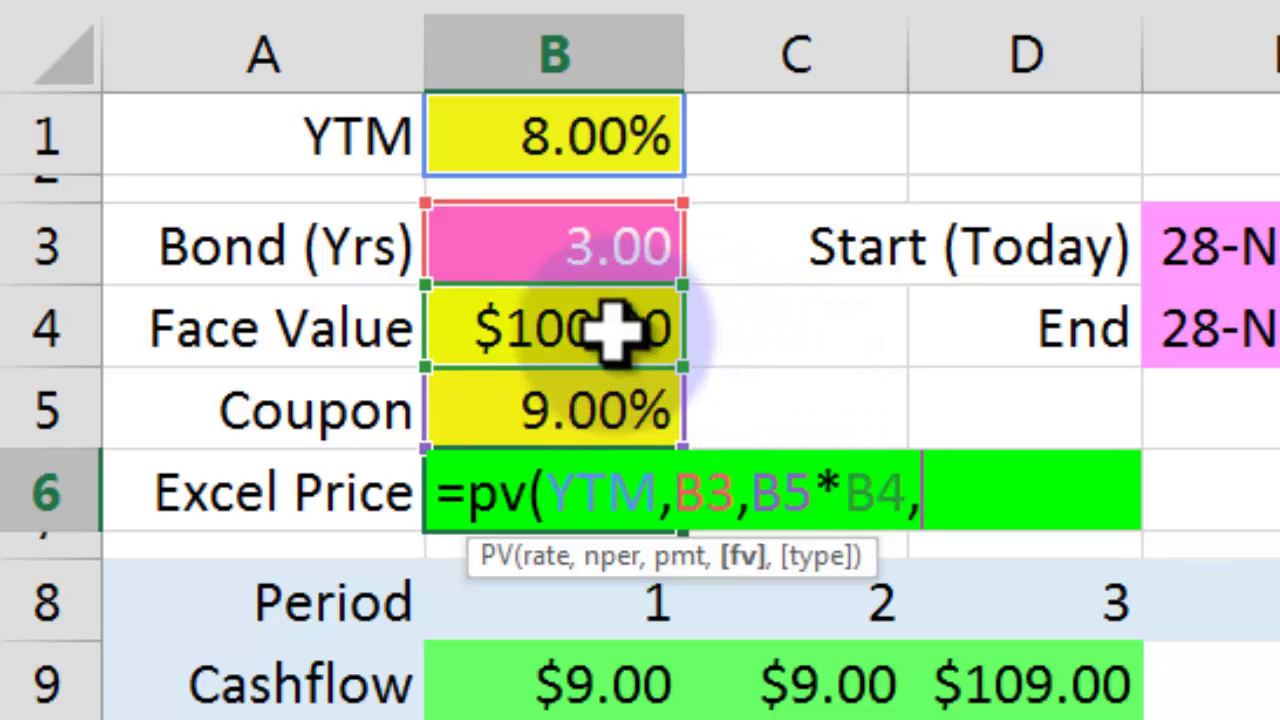
{"action": "left_click", "coordinate": [620, 333]}
{"action": "type", "text": ","}
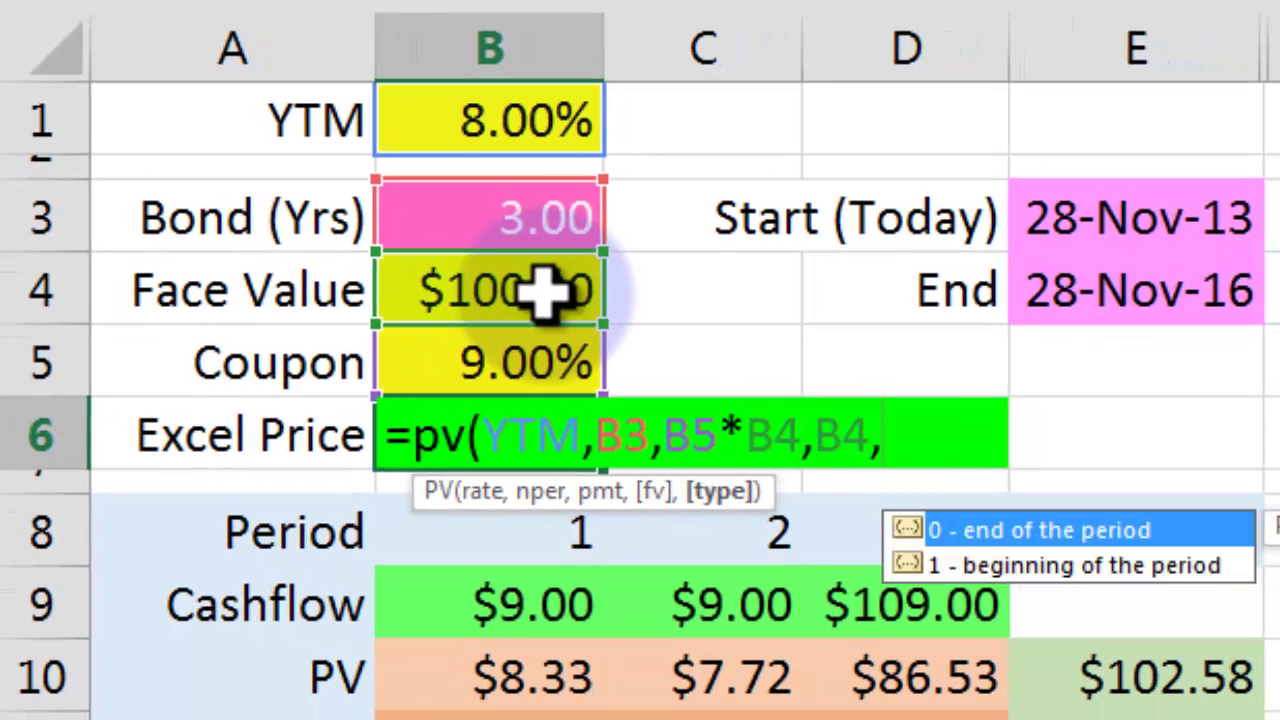
{"action": "type", "text": "0)"}
{"action": "key", "text": "Return"}
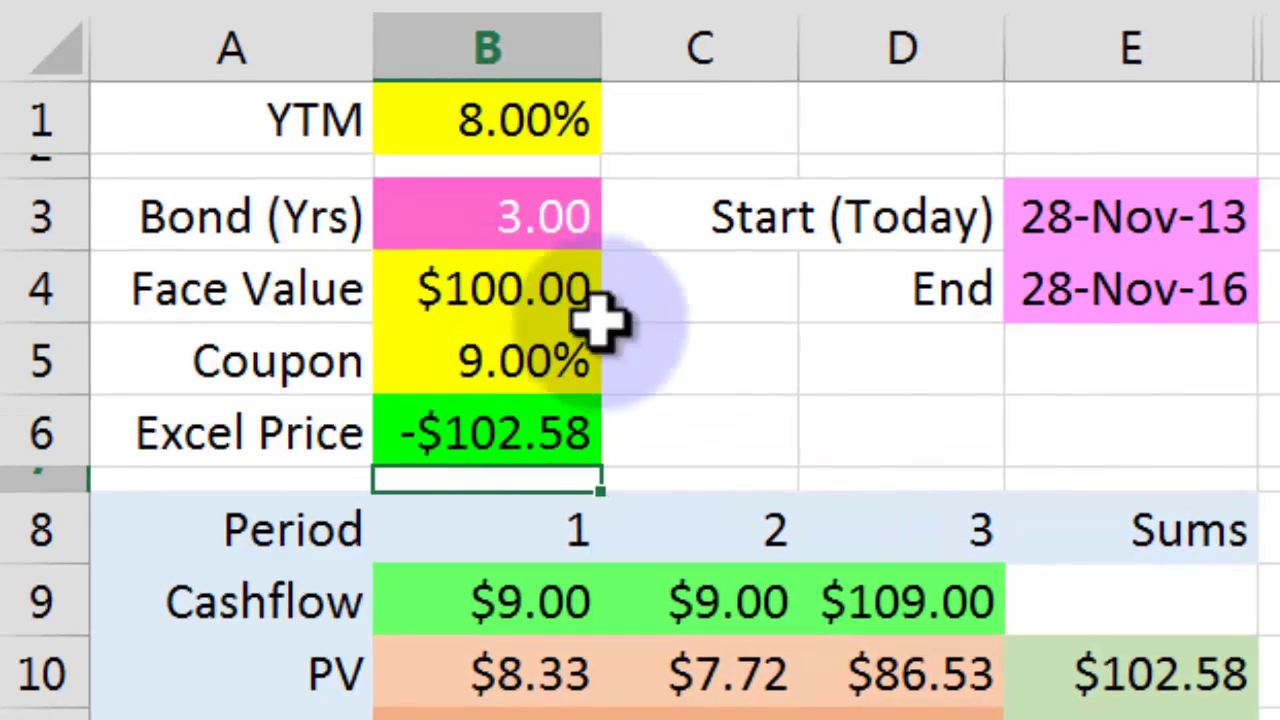
Compare the B6 price of -$102.58 with the $102.58 total in E10.
{"action": "left_click", "coordinate": [585, 425]}
{"action": "left_click", "coordinate": [1120, 665]}
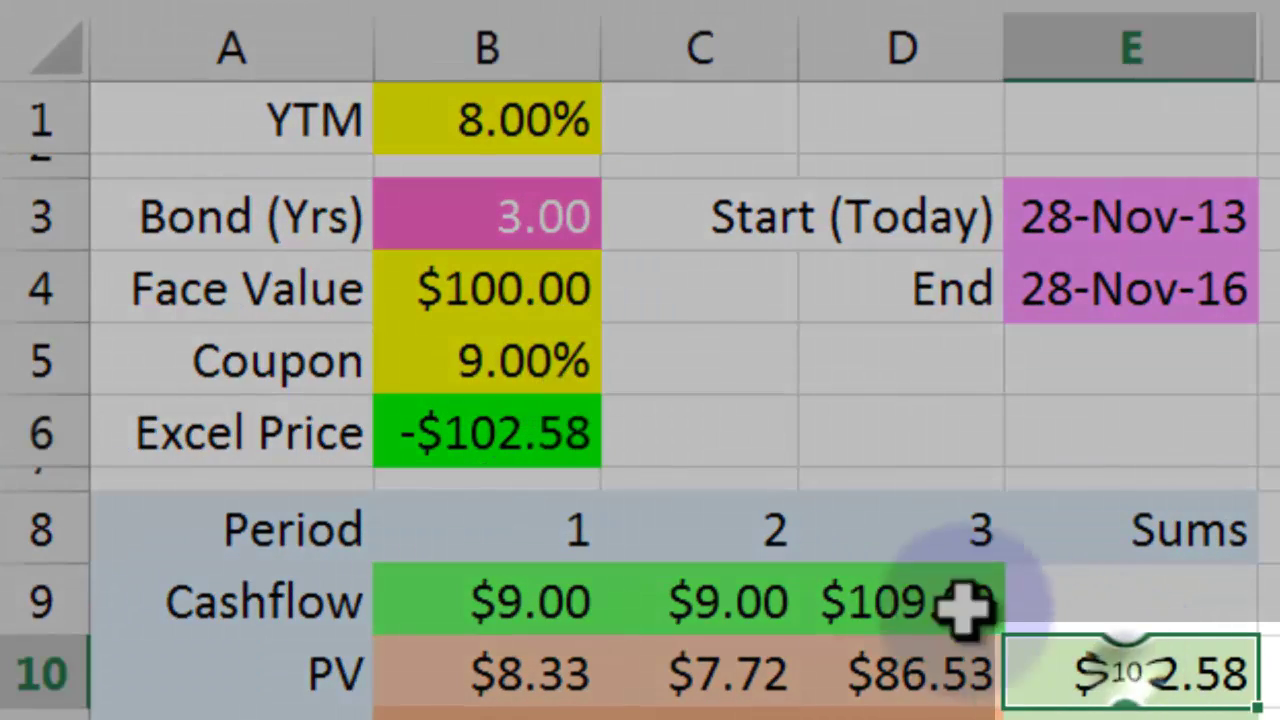
{"action": "left_click", "coordinate": [551, 429]}
{"action": "left_click", "coordinate": [1109, 674]}
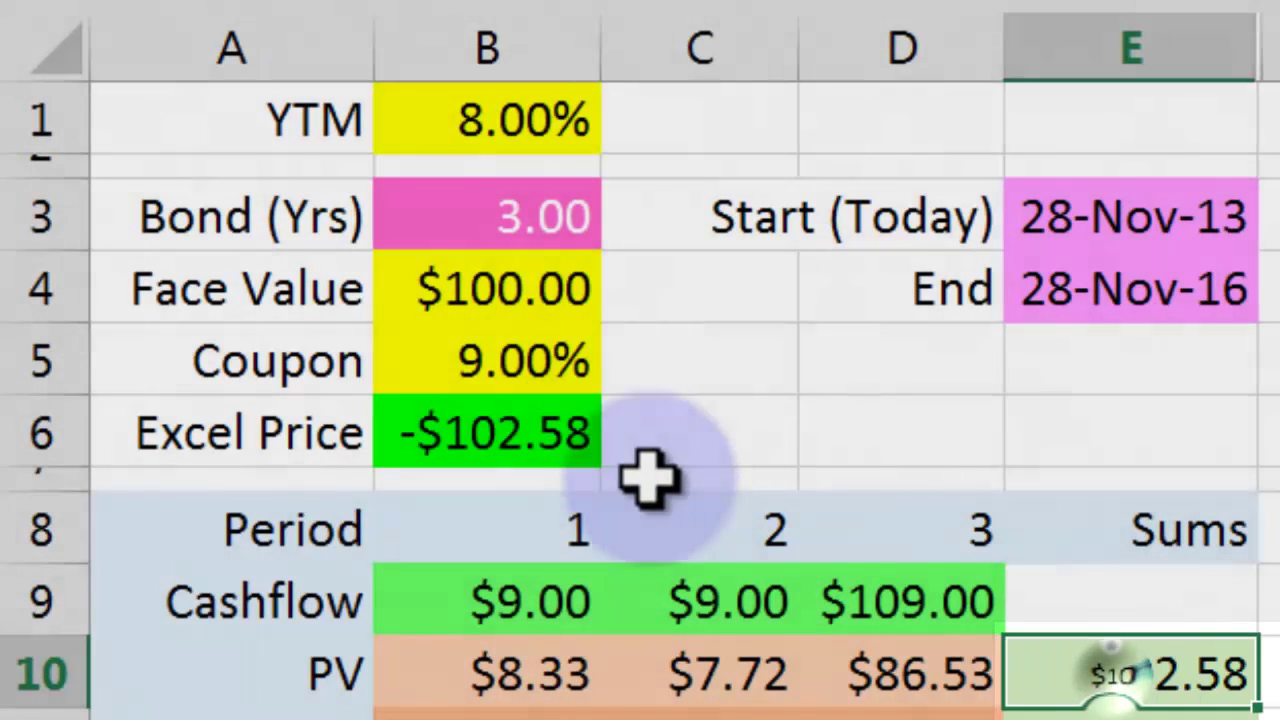
{"action": "left_click", "coordinate": [590, 430]}
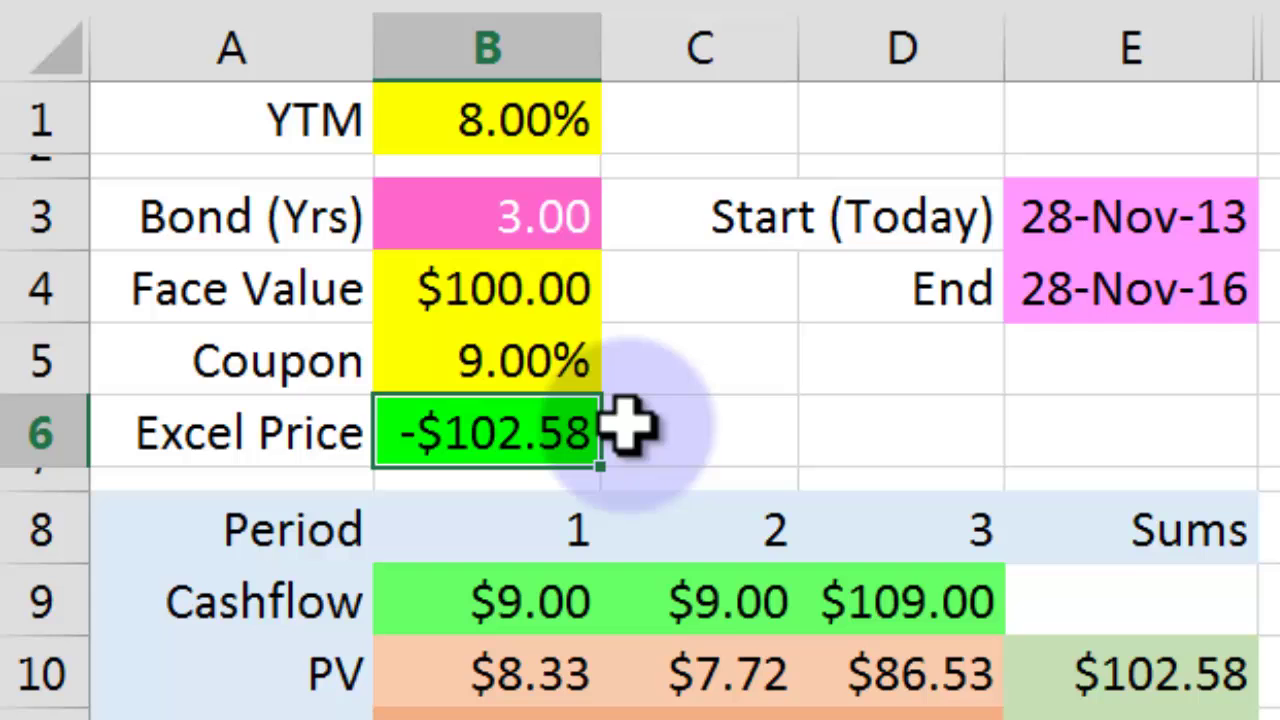
{"action": "left_click", "coordinate": [1097, 668]}
{"action": "left_click", "coordinate": [595, 432]}
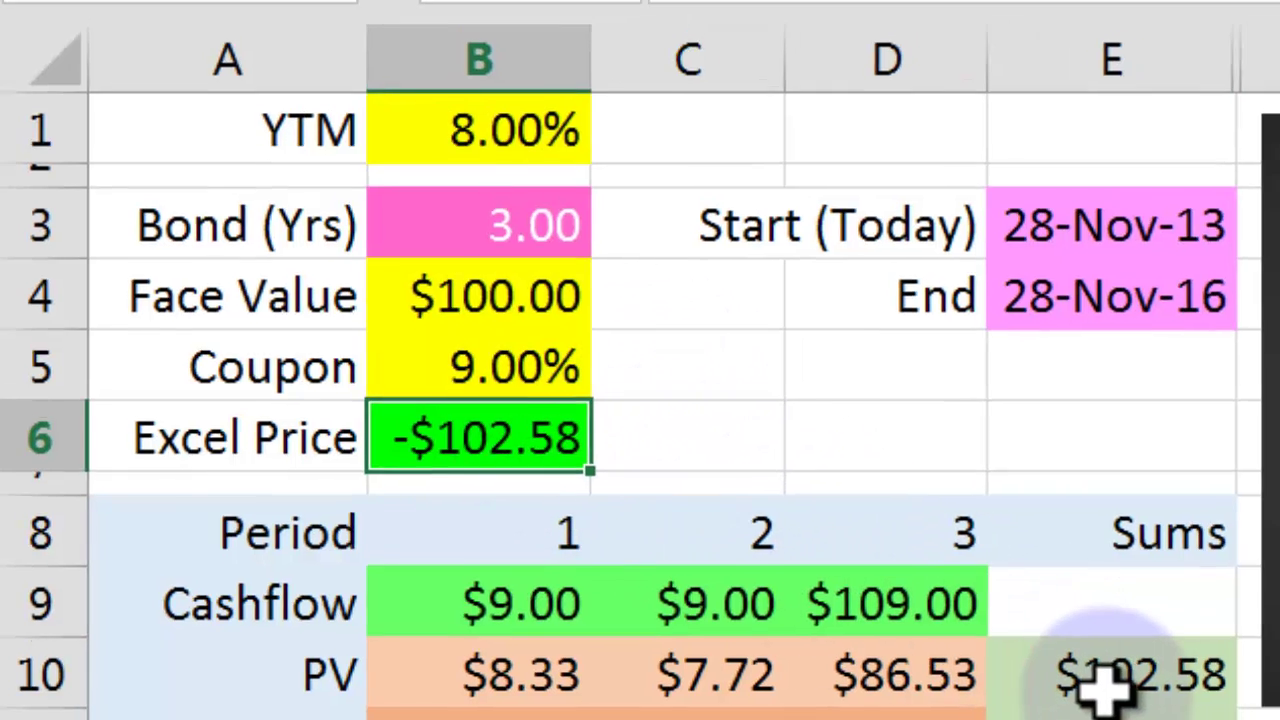
{"action": "left_click", "coordinate": [1105, 685]}
{"action": "left_click", "coordinate": [575, 430]}
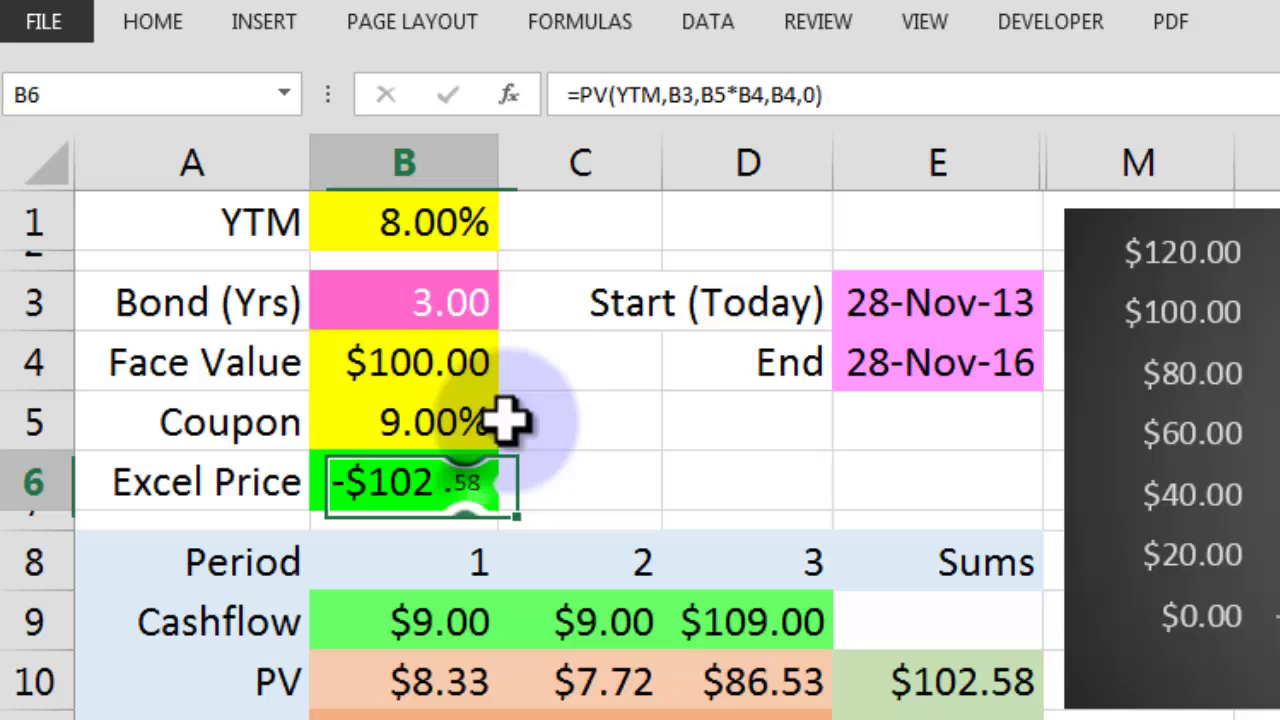
Prefix the B6 formula with -1* so the price reads a positive $102.58.
{"action": "left_click", "coordinate": [592, 97]}
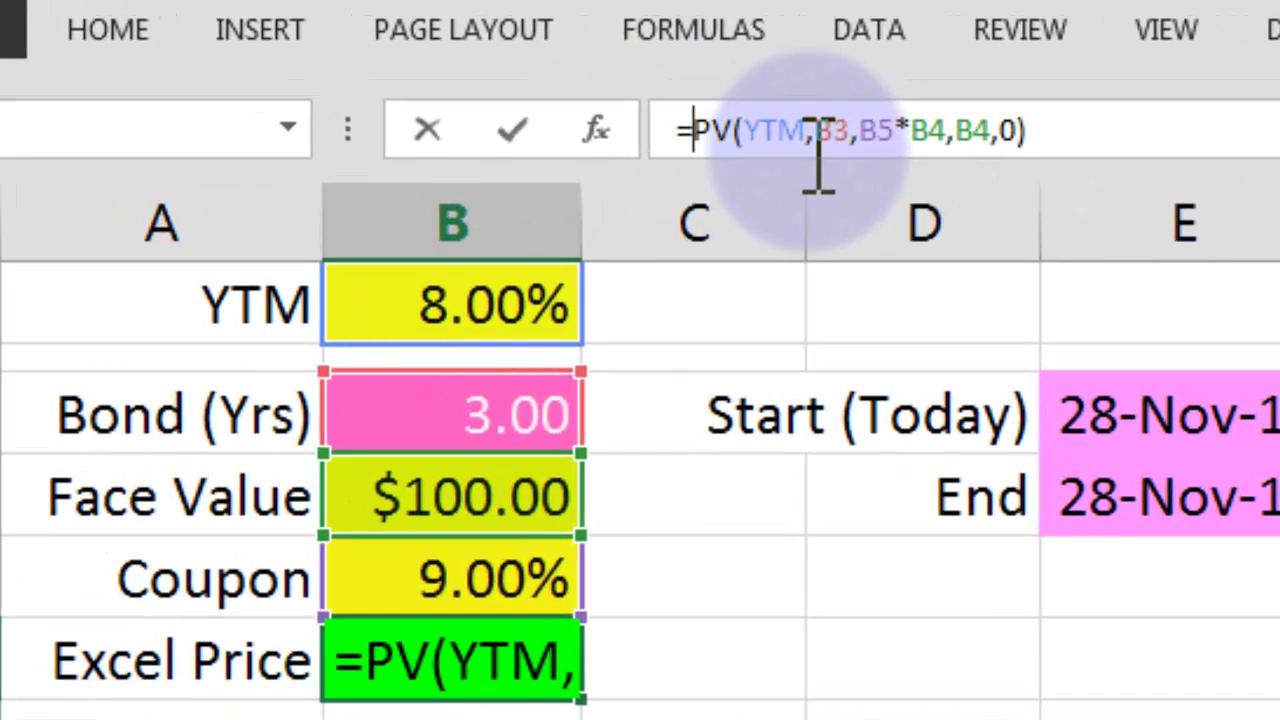
{"action": "type", "text": "-1*"}
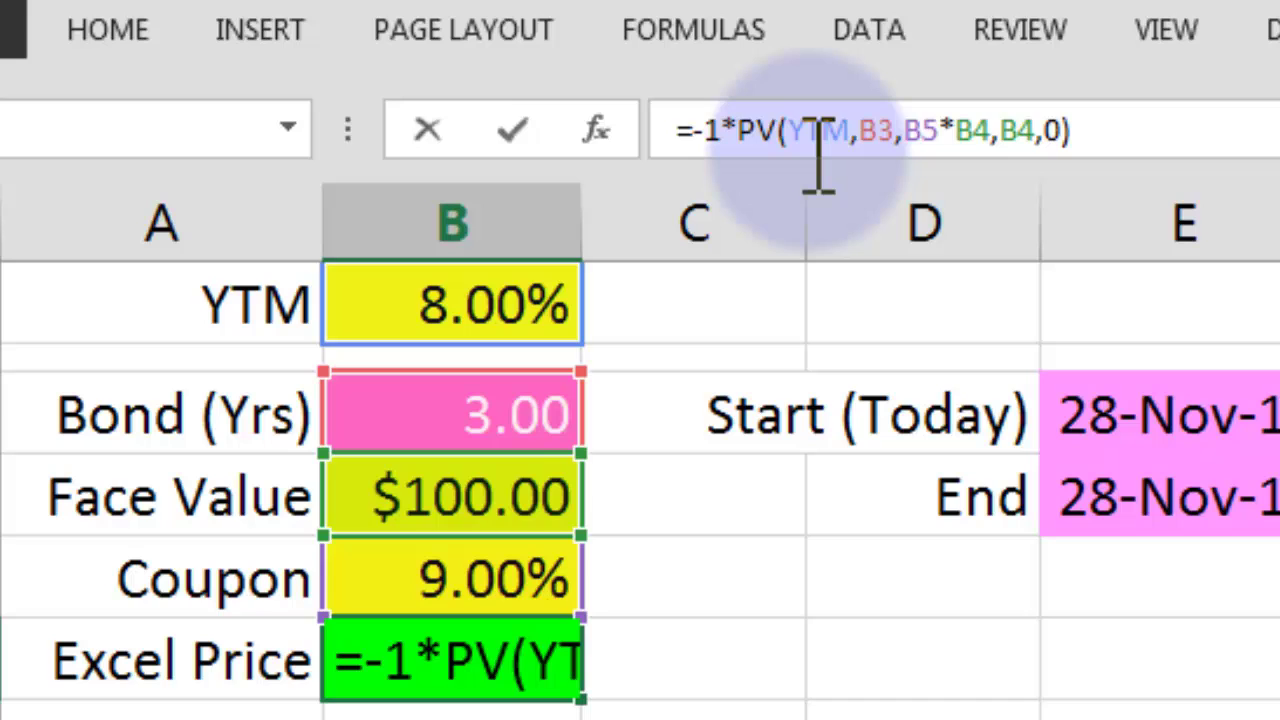
{"action": "key", "text": "Return"}
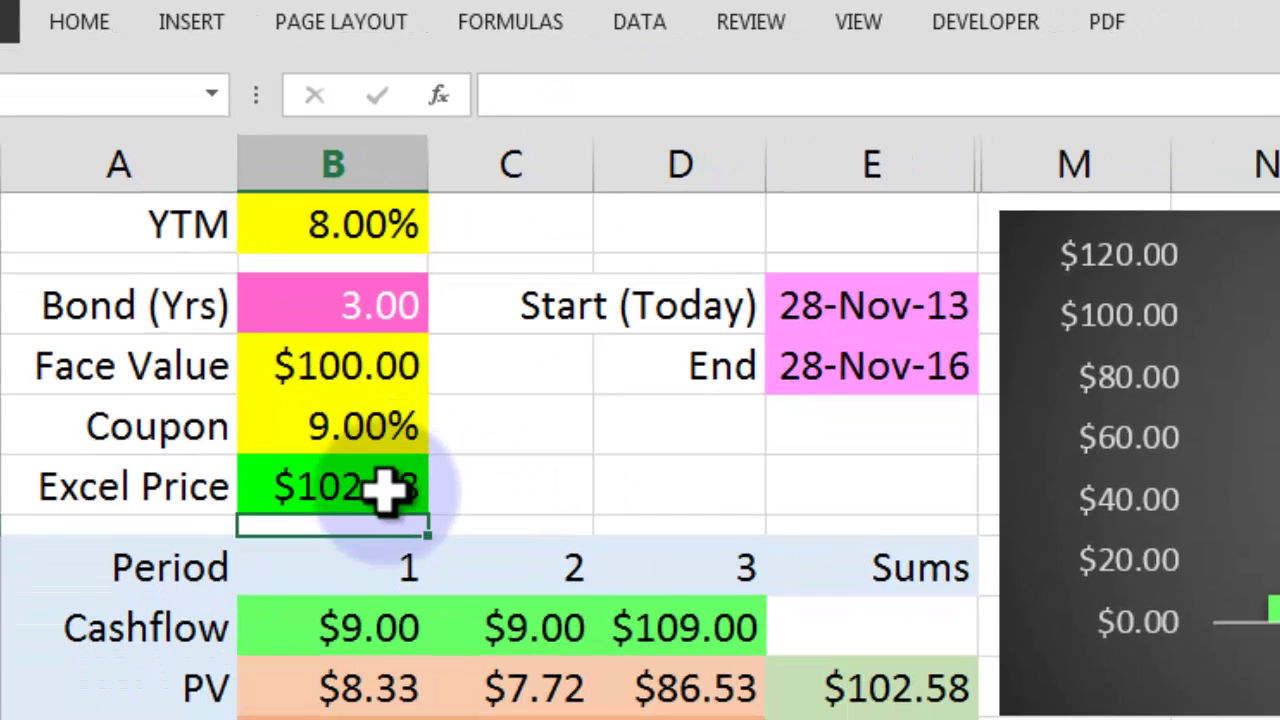
{"action": "left_click", "coordinate": [524, 665]}
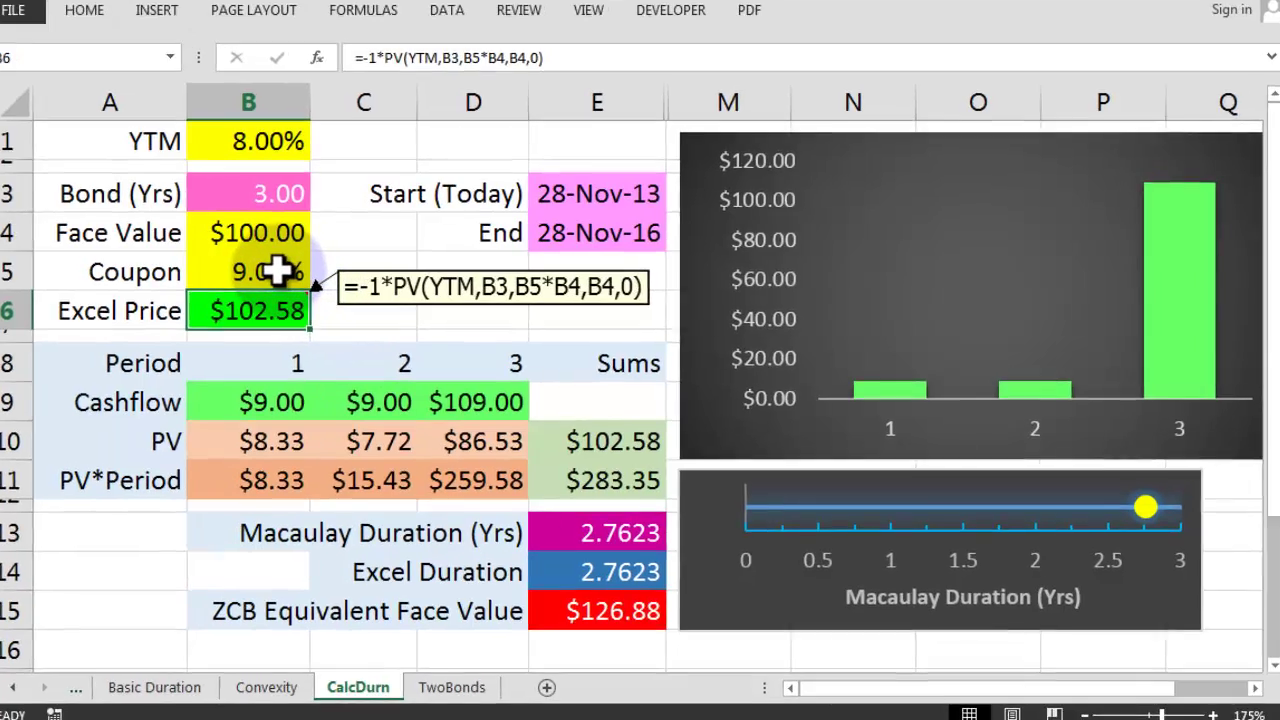
Set the CalcDurn coupon to 0%, then 1%, watching price and duration update.
{"action": "left_click", "coordinate": [287, 271]}
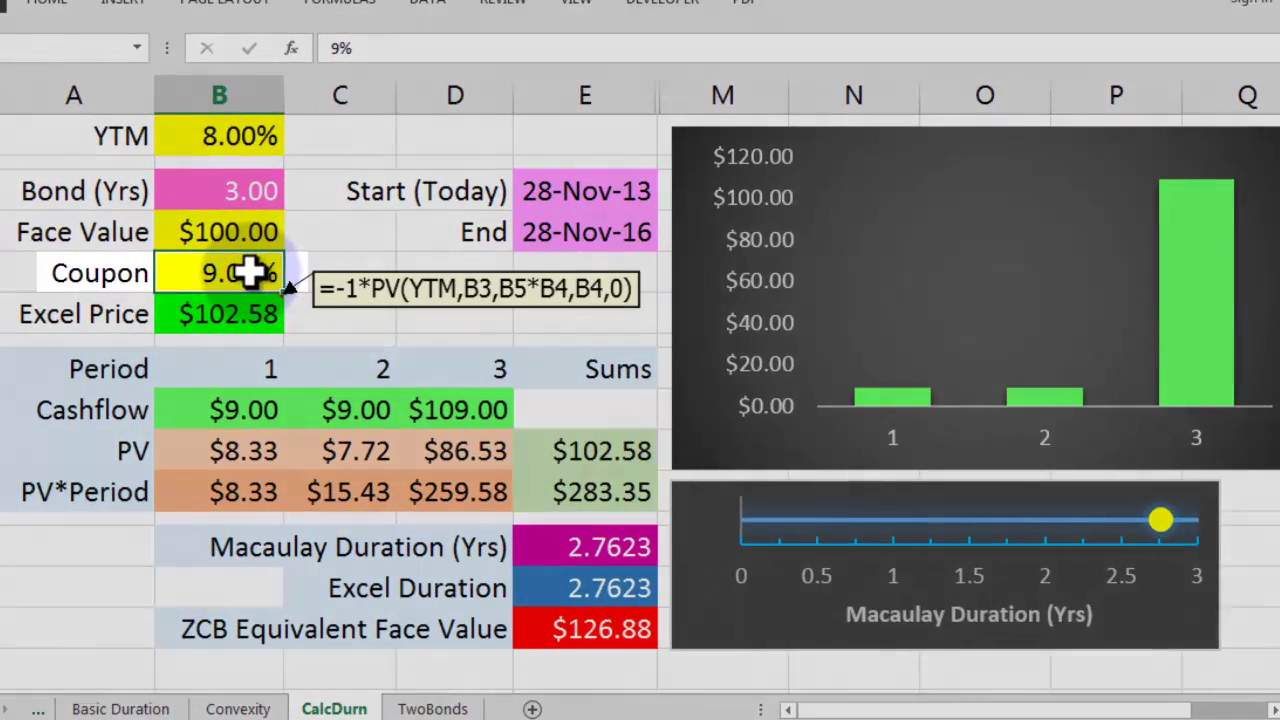
{"action": "type", "text": "0"}
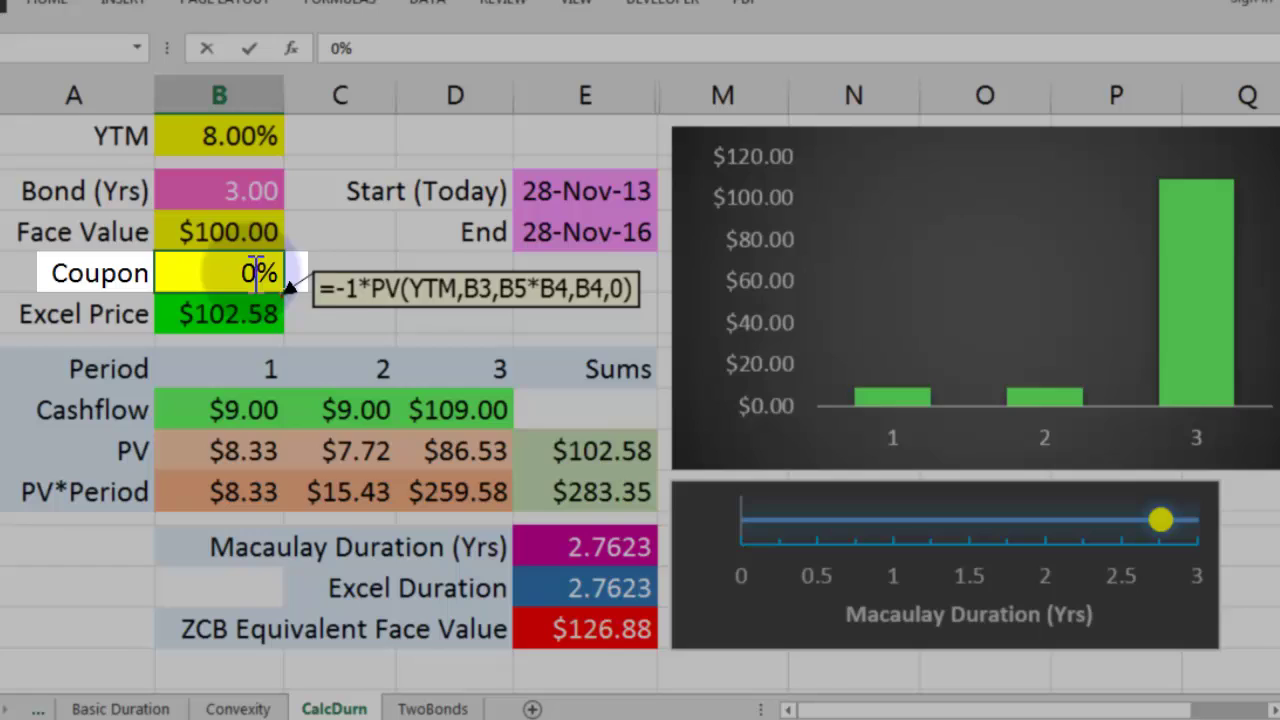
{"action": "key", "text": "Return"}
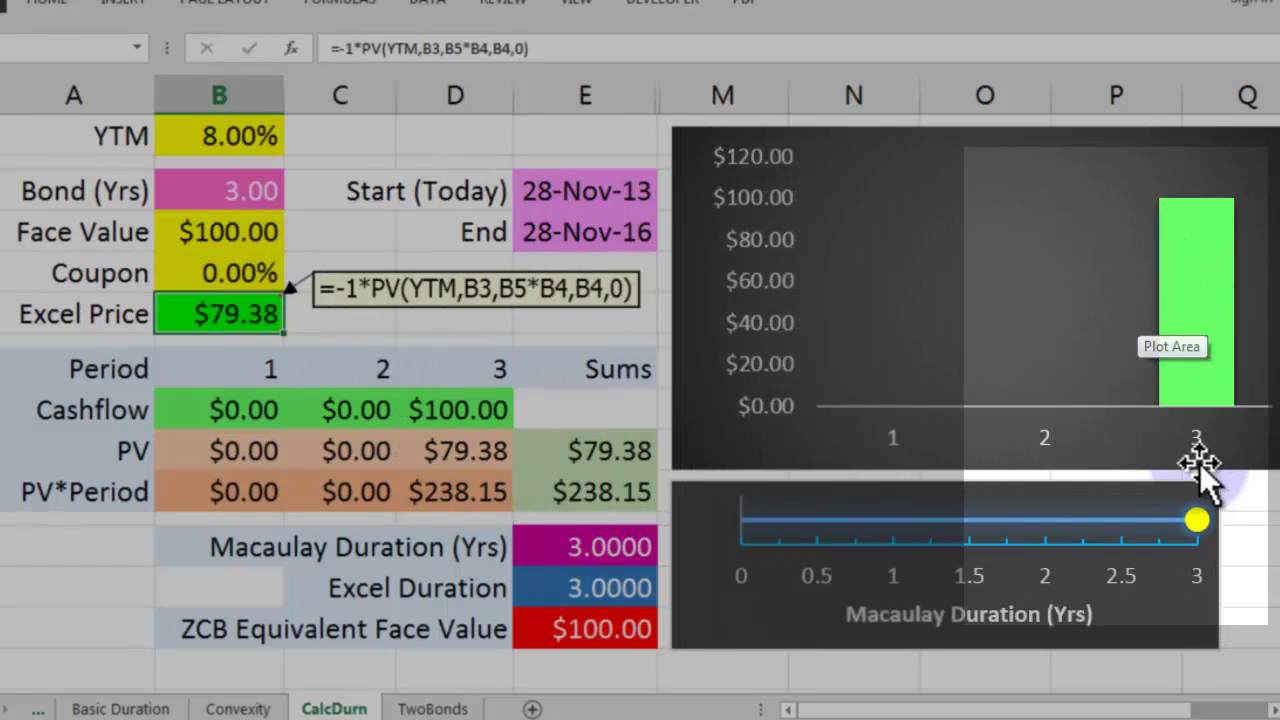
{"action": "mouse_move", "coordinate": [1202, 522]}
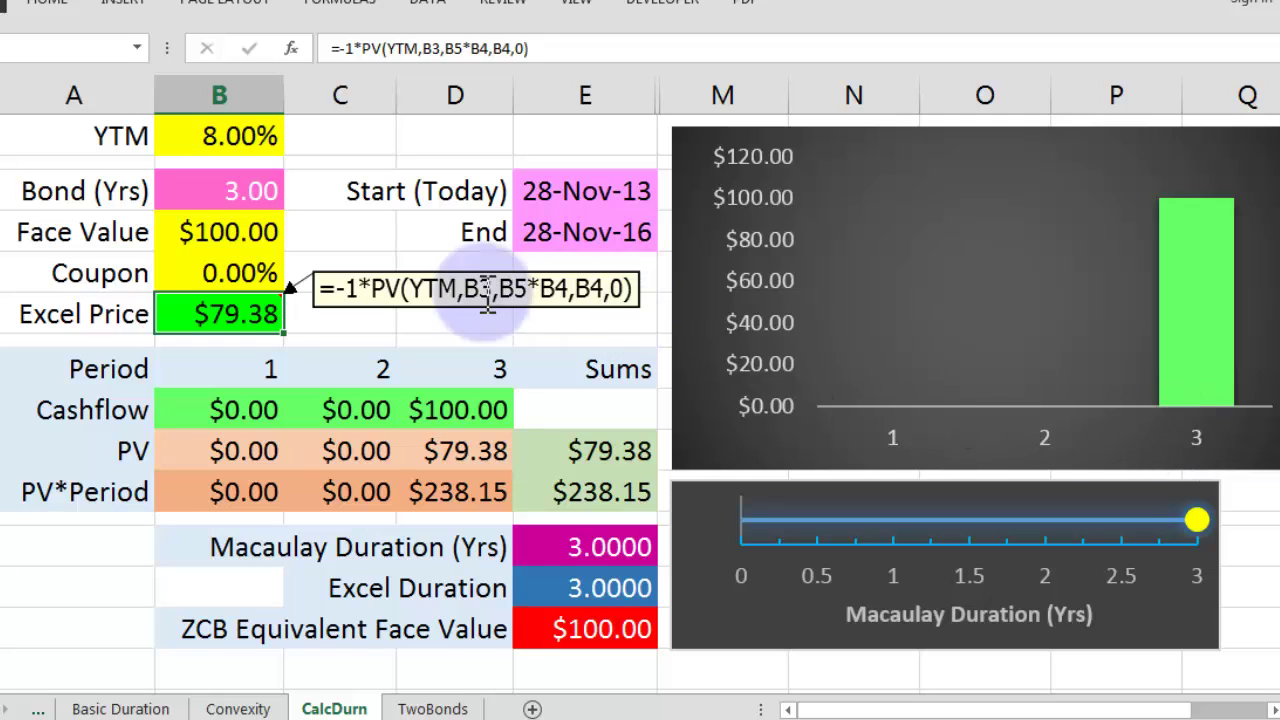
{"action": "left_click", "coordinate": [247, 272]}
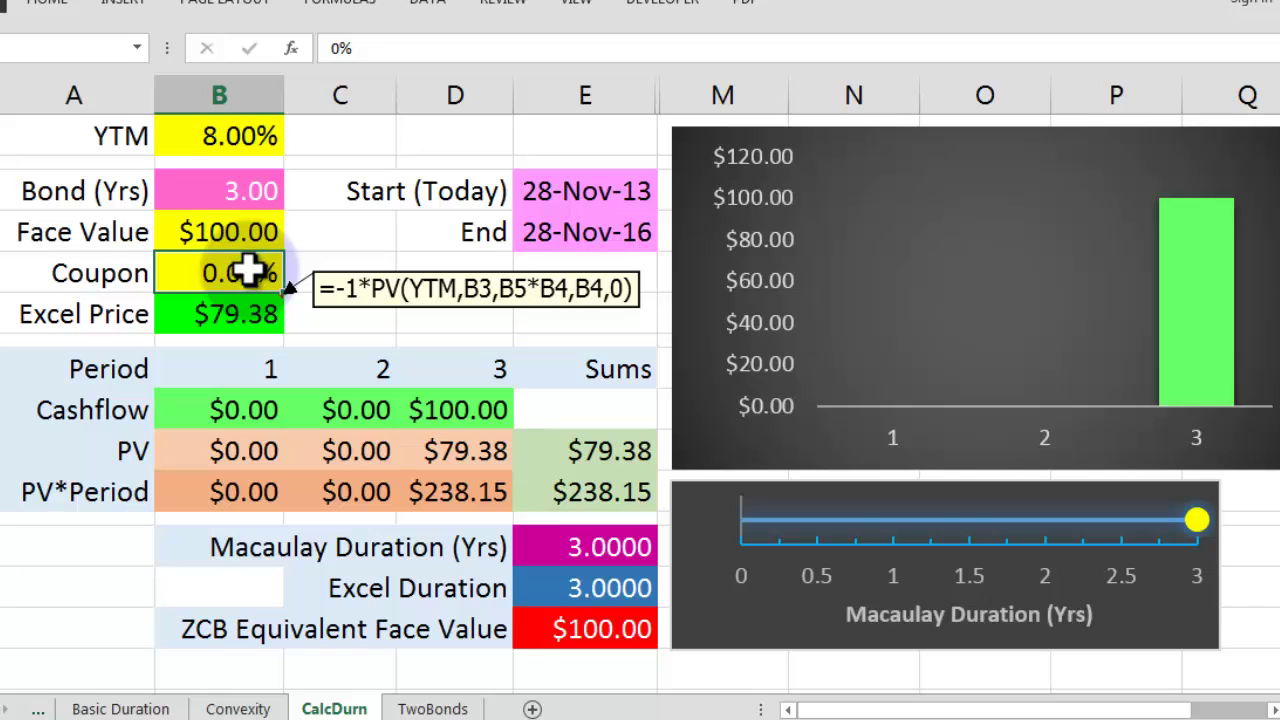
{"action": "type", "text": "1"}
{"action": "key", "text": "Return"}
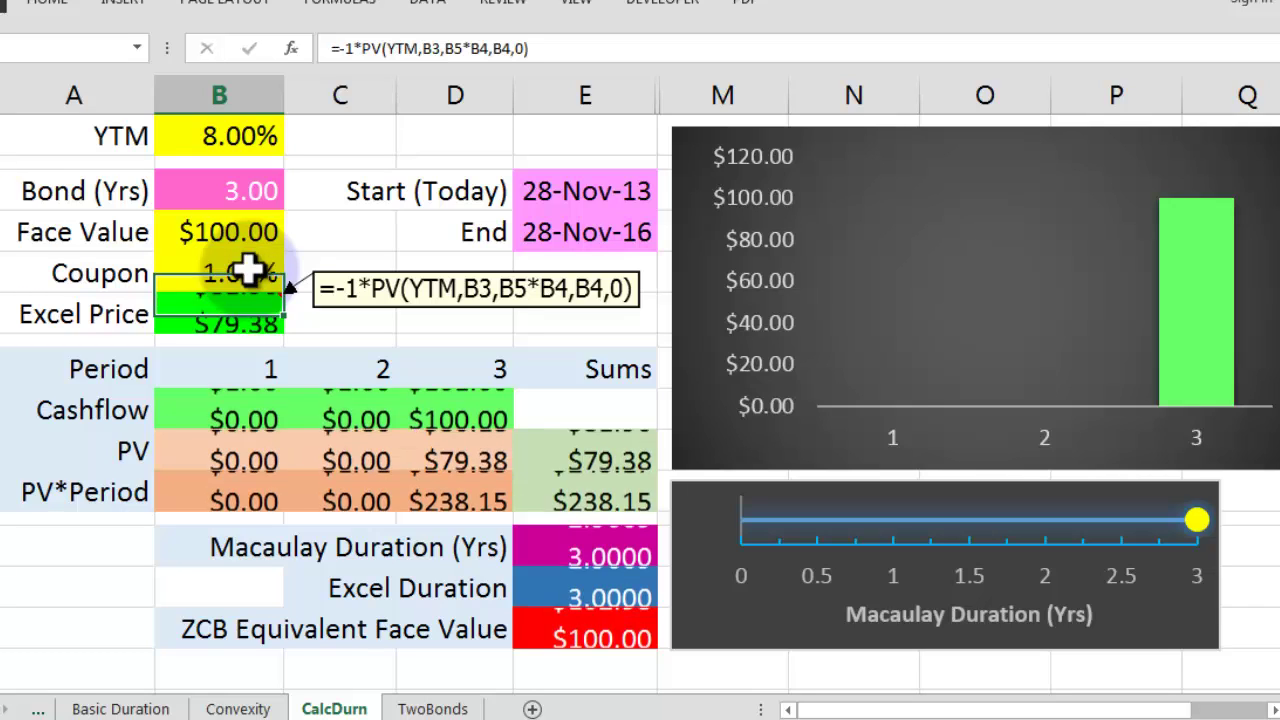
{"action": "left_click", "coordinate": [1265, 520]}
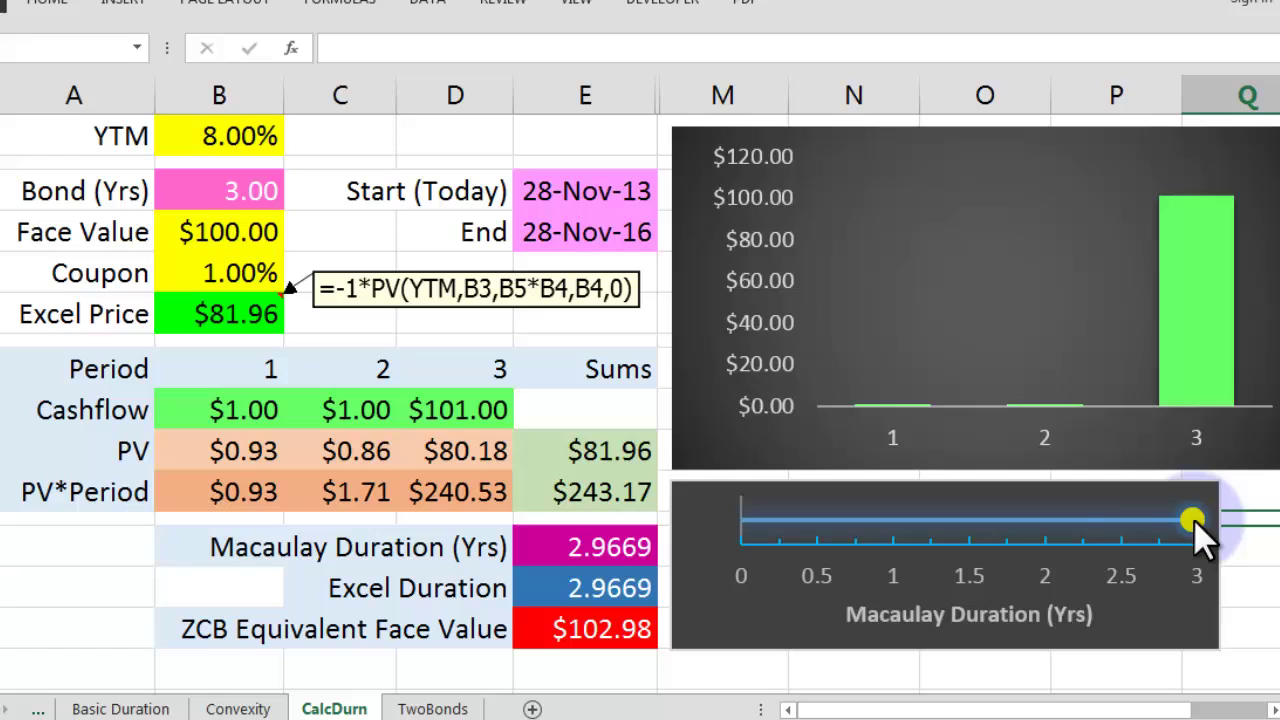
Raise the coupon to 10%, then to 100%.
{"action": "double_click", "coordinate": [251, 277]}
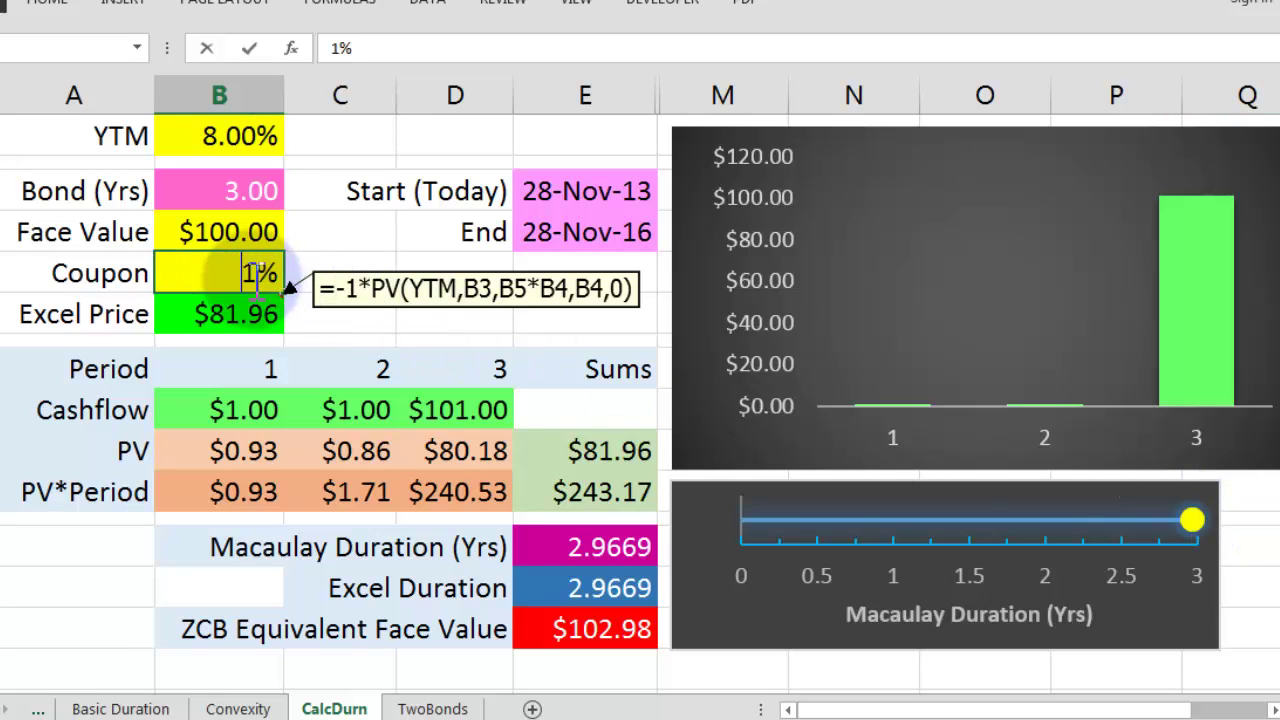
{"action": "type", "text": "0"}
{"action": "key", "text": "Return"}
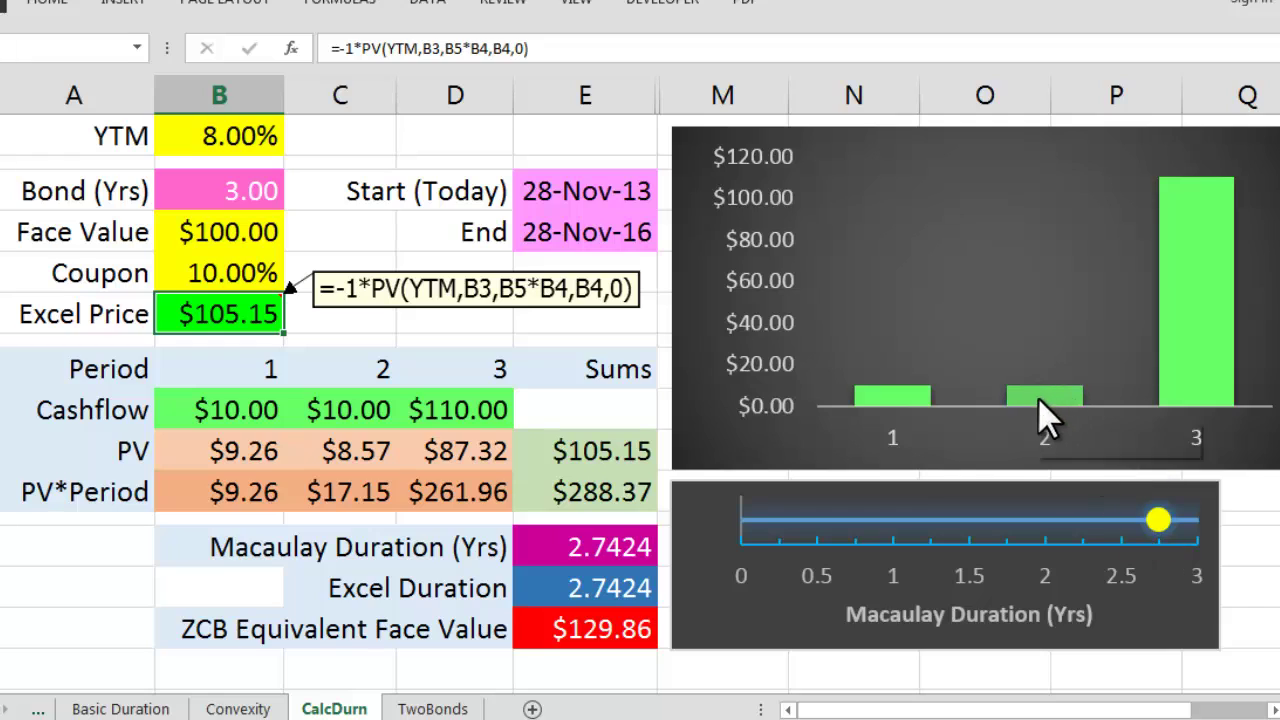
{"action": "mouse_move", "coordinate": [1048, 405]}
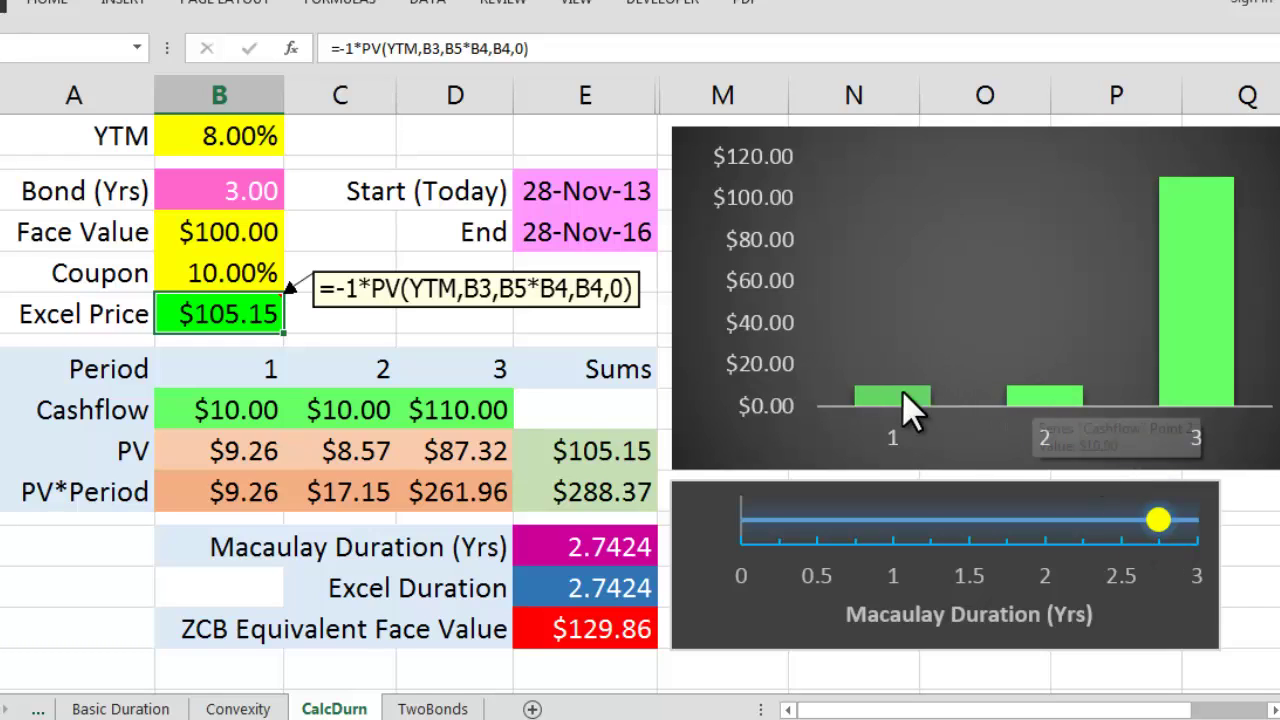
{"action": "mouse_move", "coordinate": [1162, 535]}
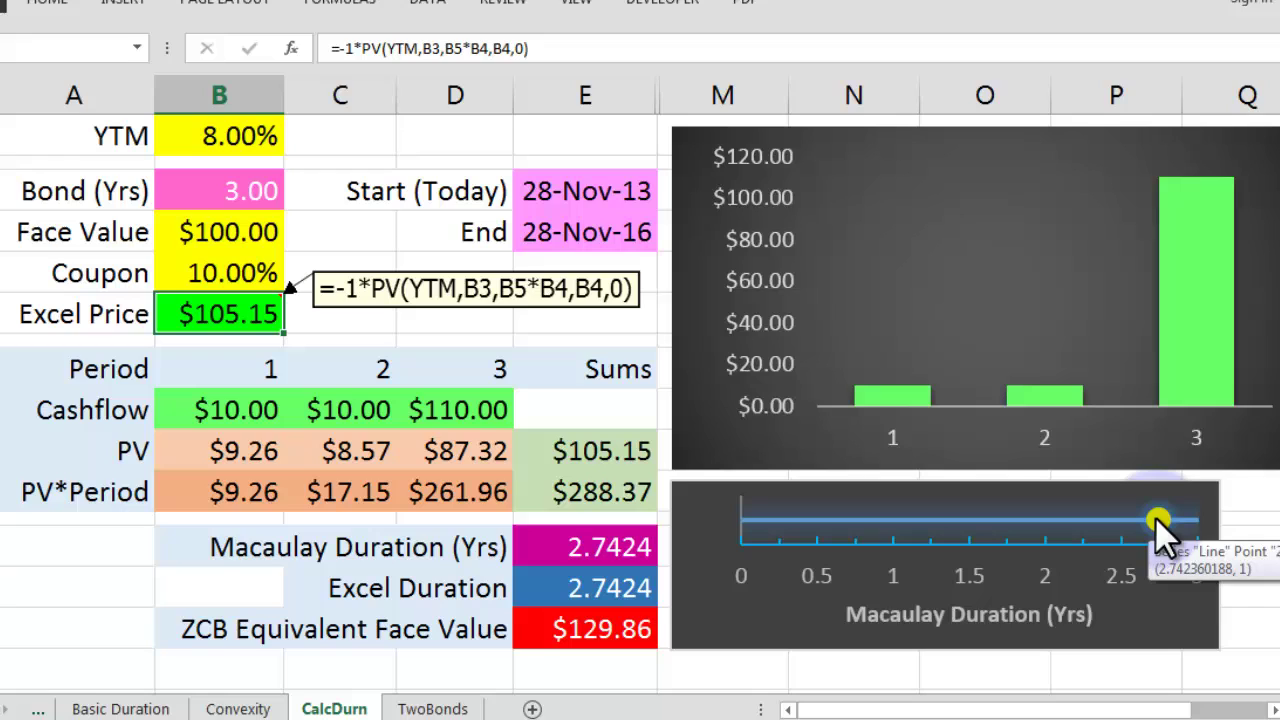
{"action": "left_click", "coordinate": [206, 275]}
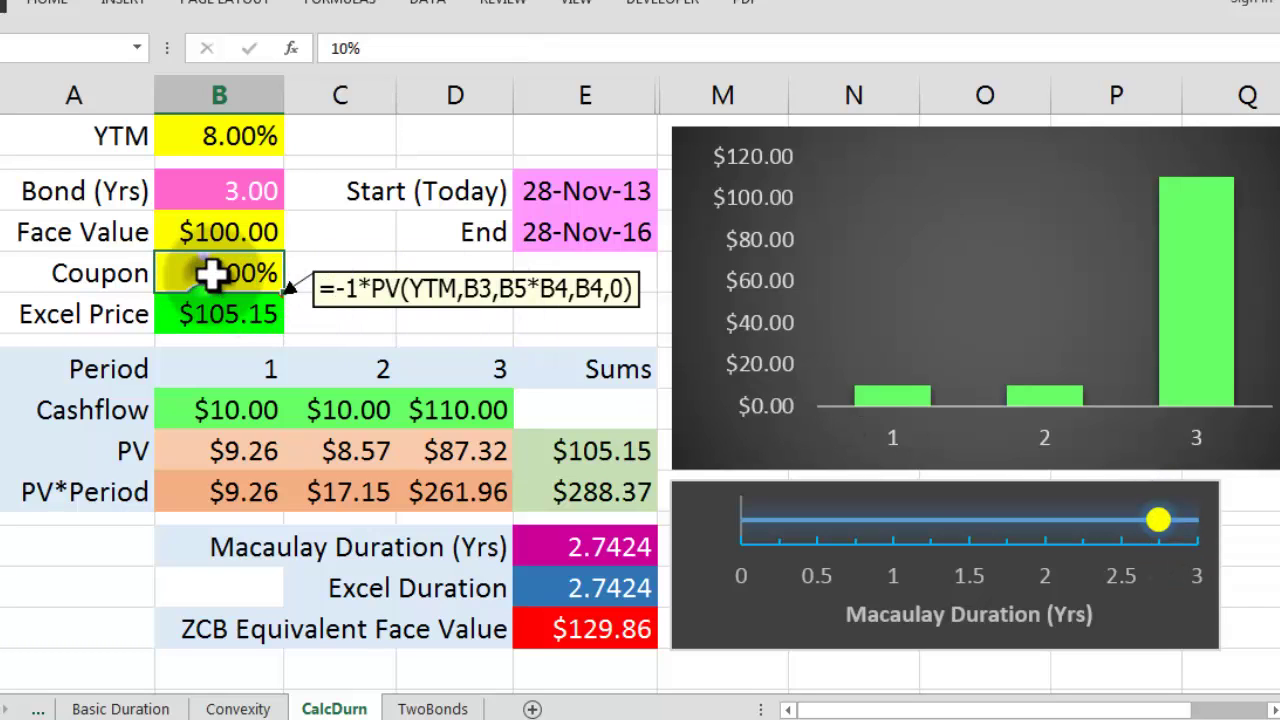
{"action": "type", "text": "1"}
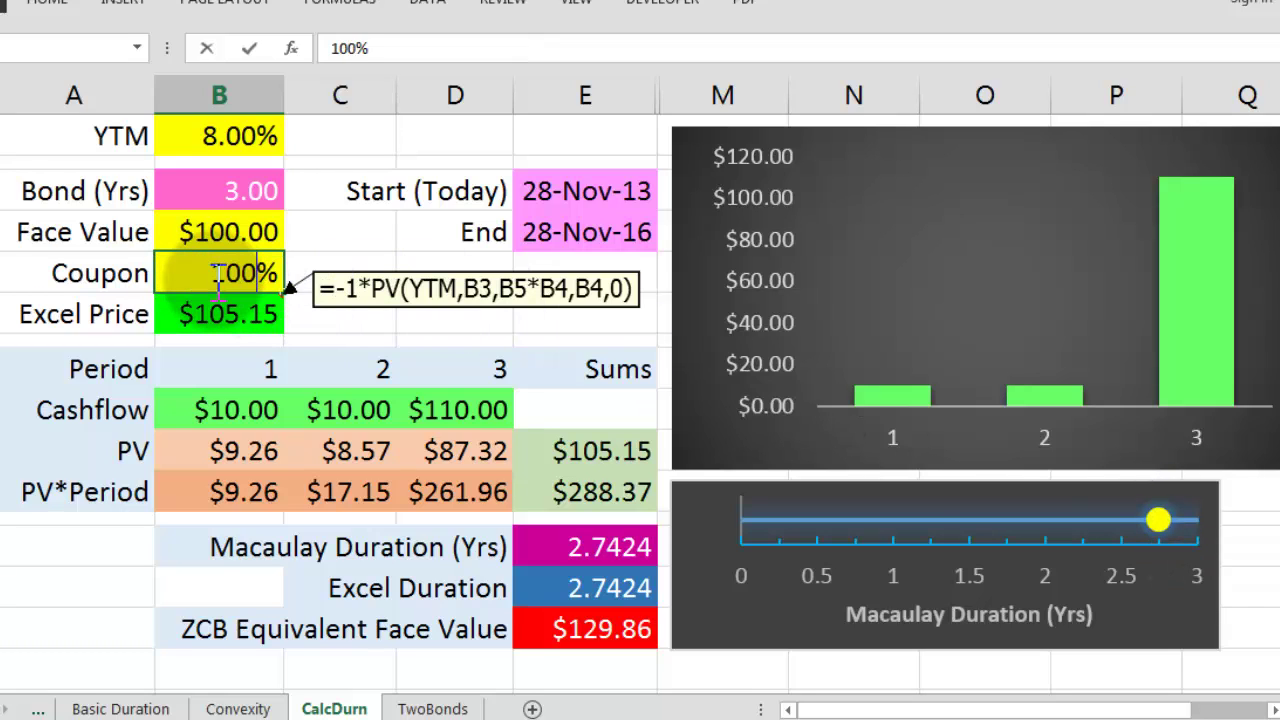
{"action": "type", "text": "00"}
{"action": "key", "text": "Return"}
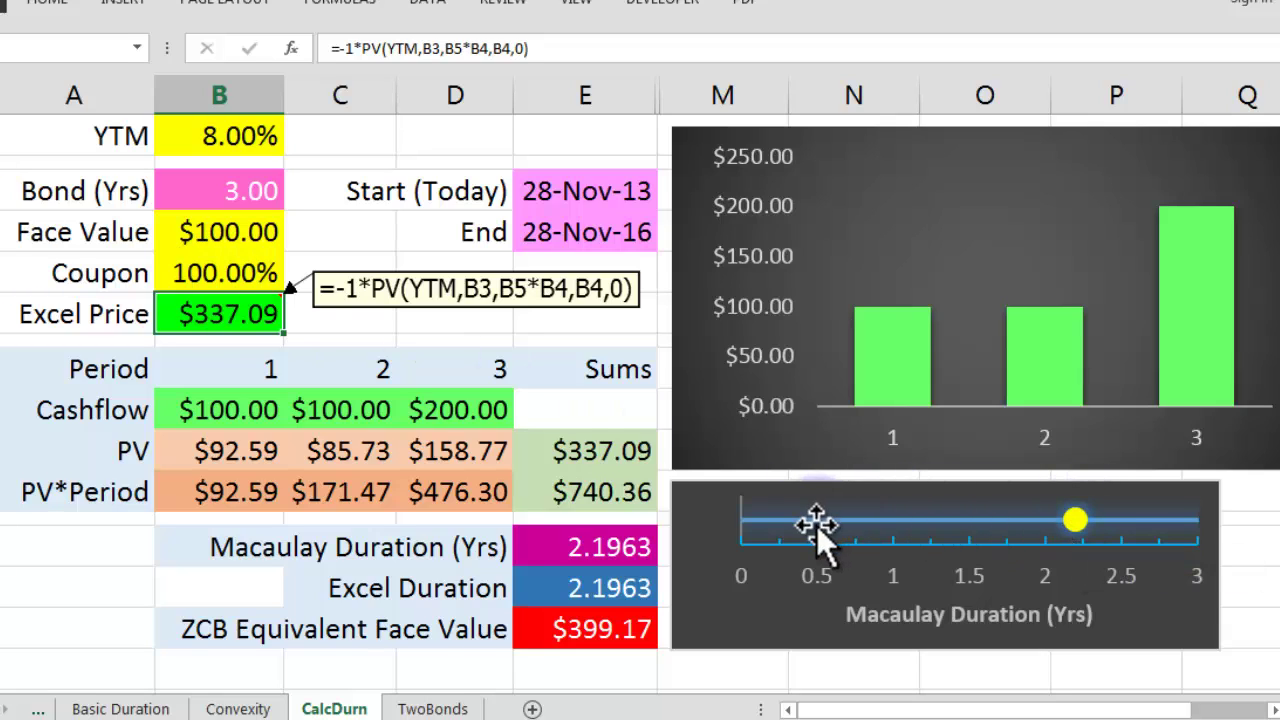
Inspect the cashflow chart, then reset the coupon to 0% for a $79.38 price and 3.0000-year duration.
{"action": "left_click", "coordinate": [1202, 317]}
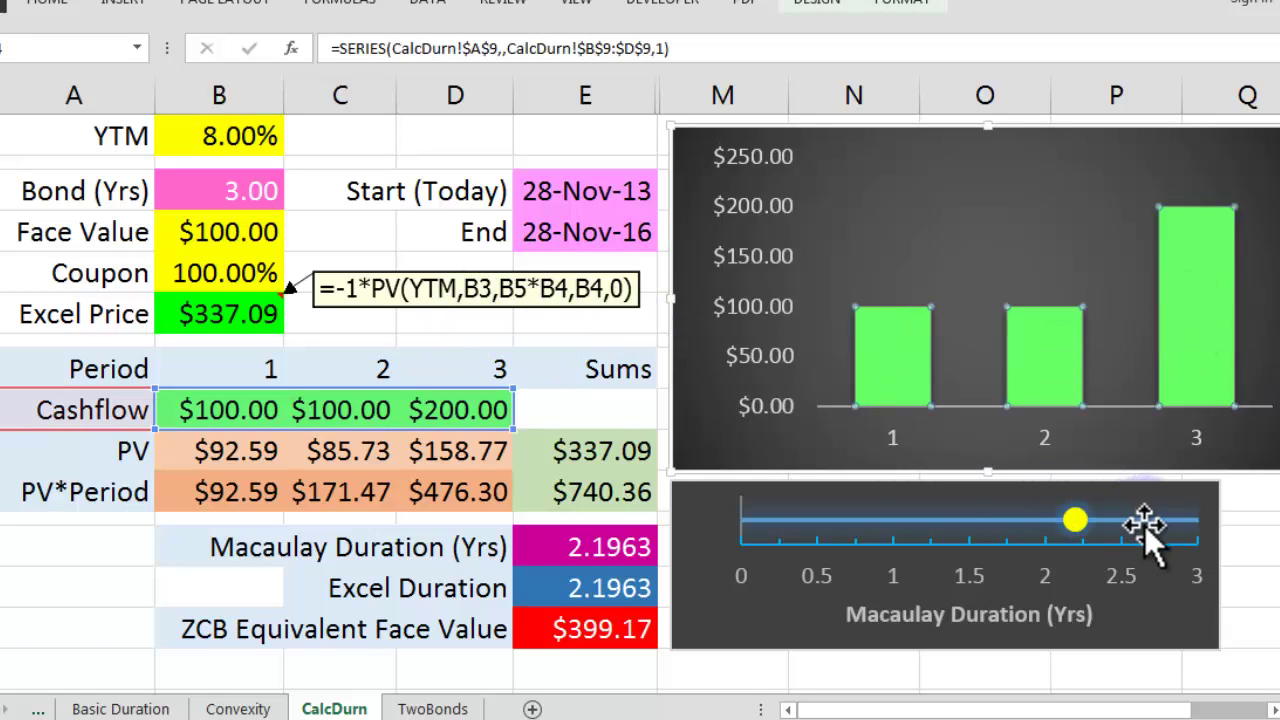
{"action": "left_click", "coordinate": [247, 272]}
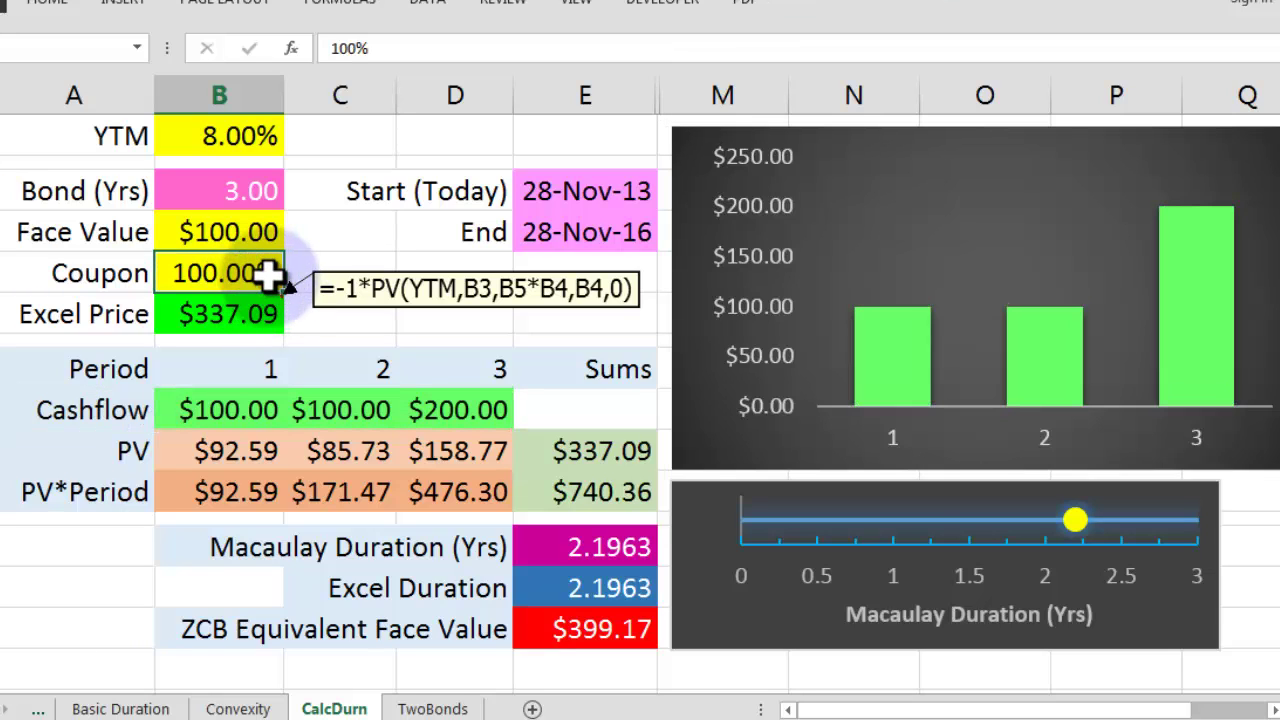
{"action": "type", "text": "0"}
{"action": "key", "text": "Return"}
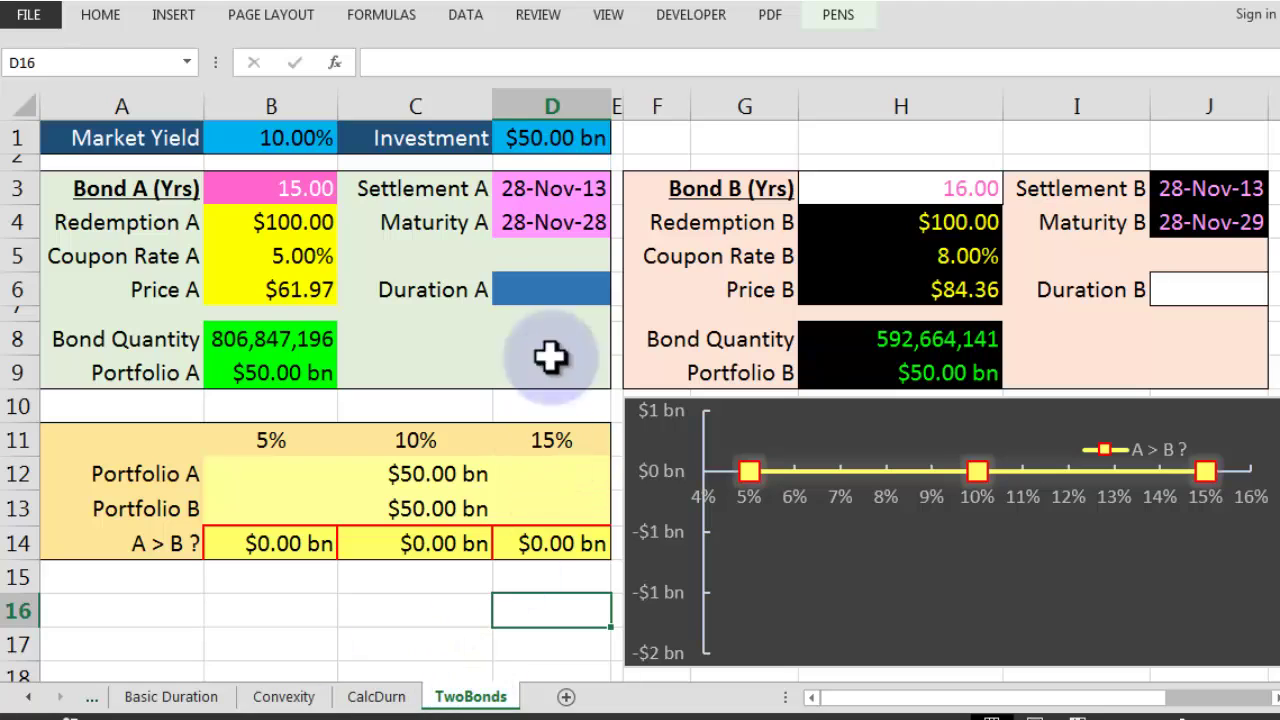
{"action": "left_click", "coordinate": [570, 288]}
{"action": "left_click", "coordinate": [1218, 295]}
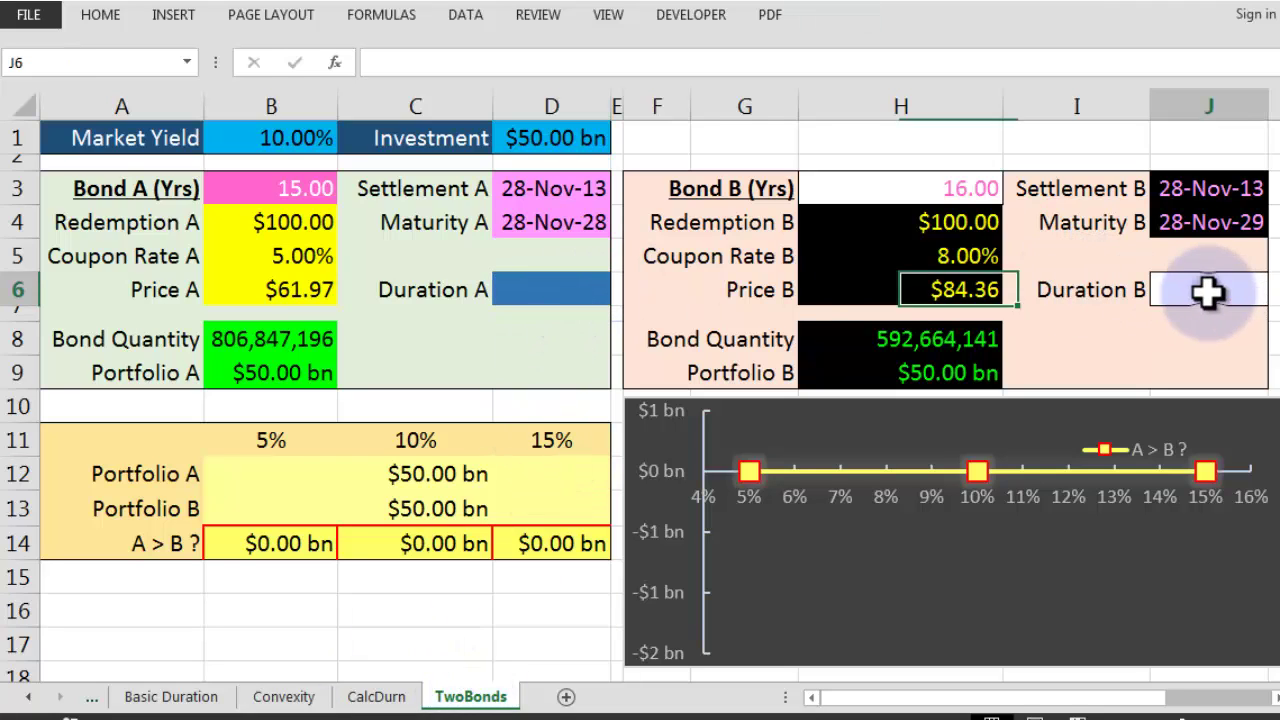
{"action": "left_click", "coordinate": [563, 281]}
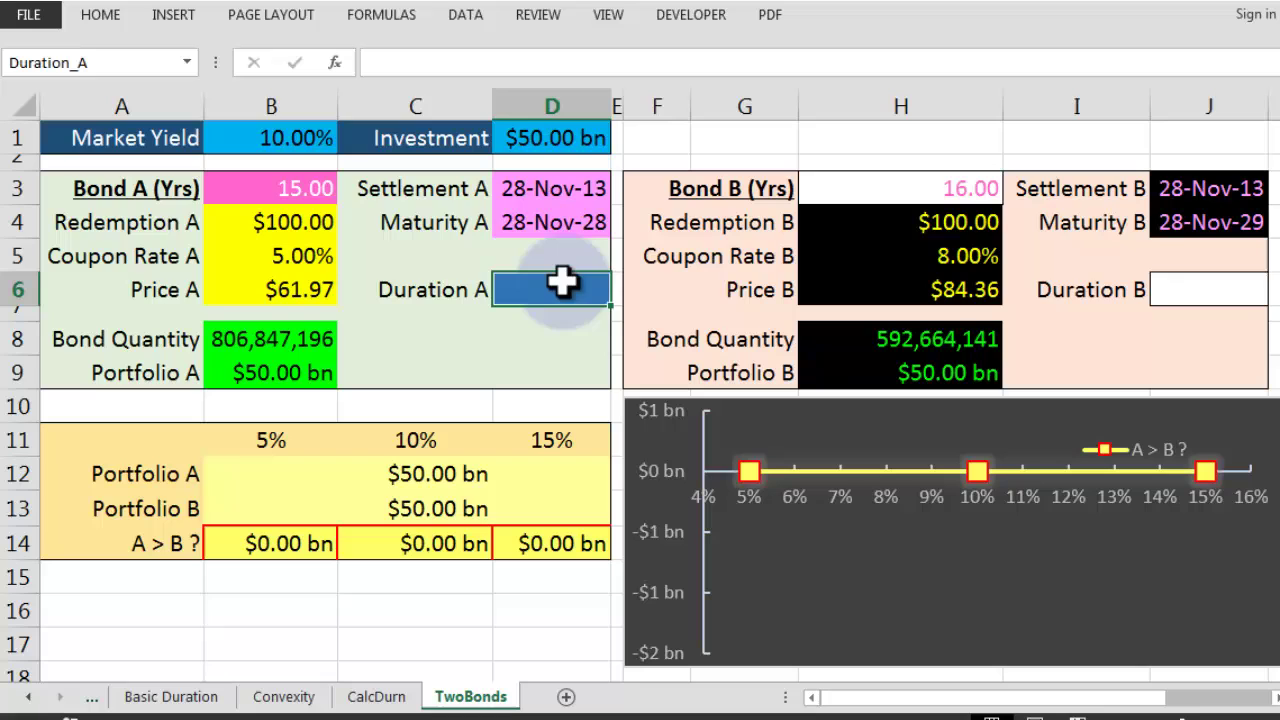
{"action": "left_click", "coordinate": [1210, 286]}
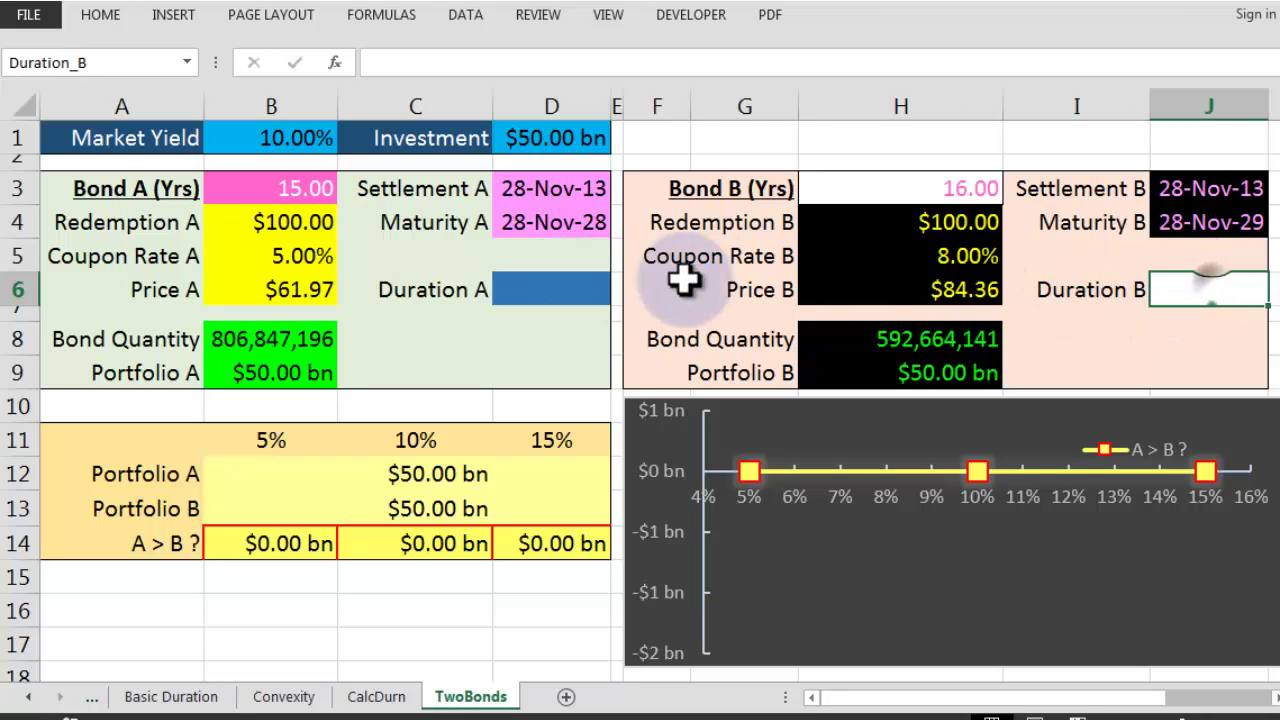
{"action": "left_click", "coordinate": [586, 284]}
{"action": "left_click", "coordinate": [1180, 289]}
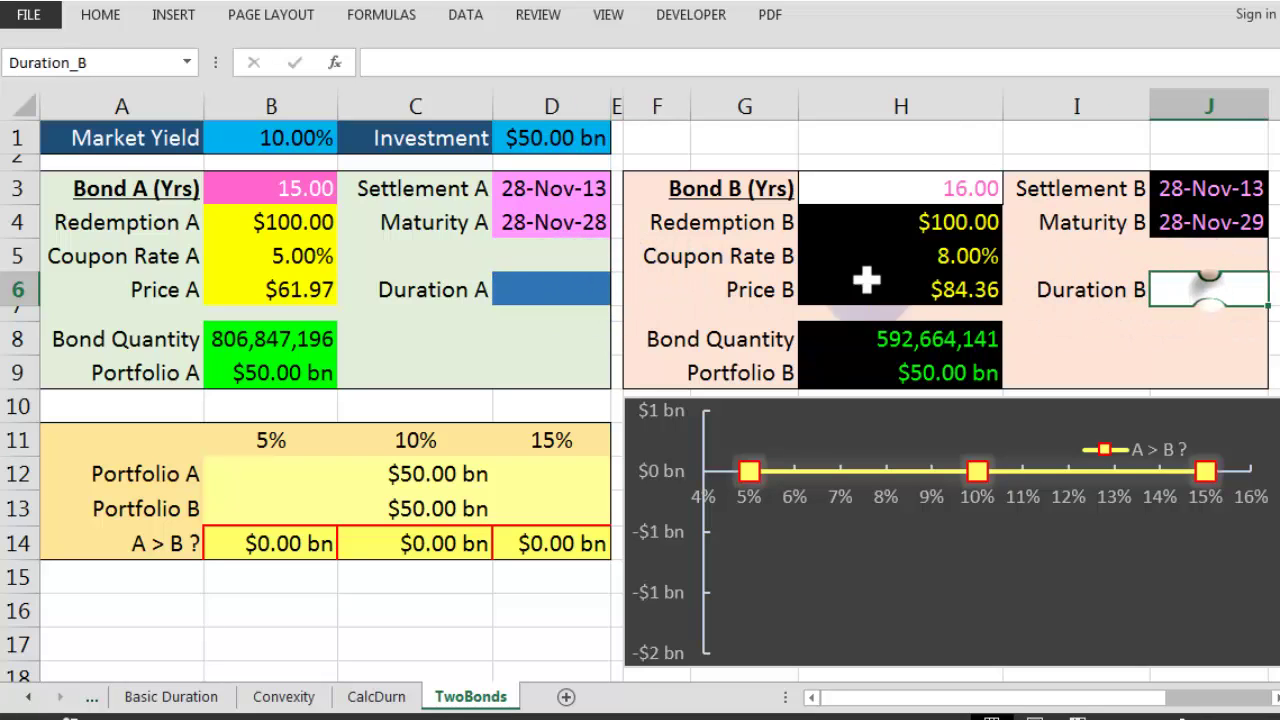
{"action": "left_click", "coordinate": [580, 282]}
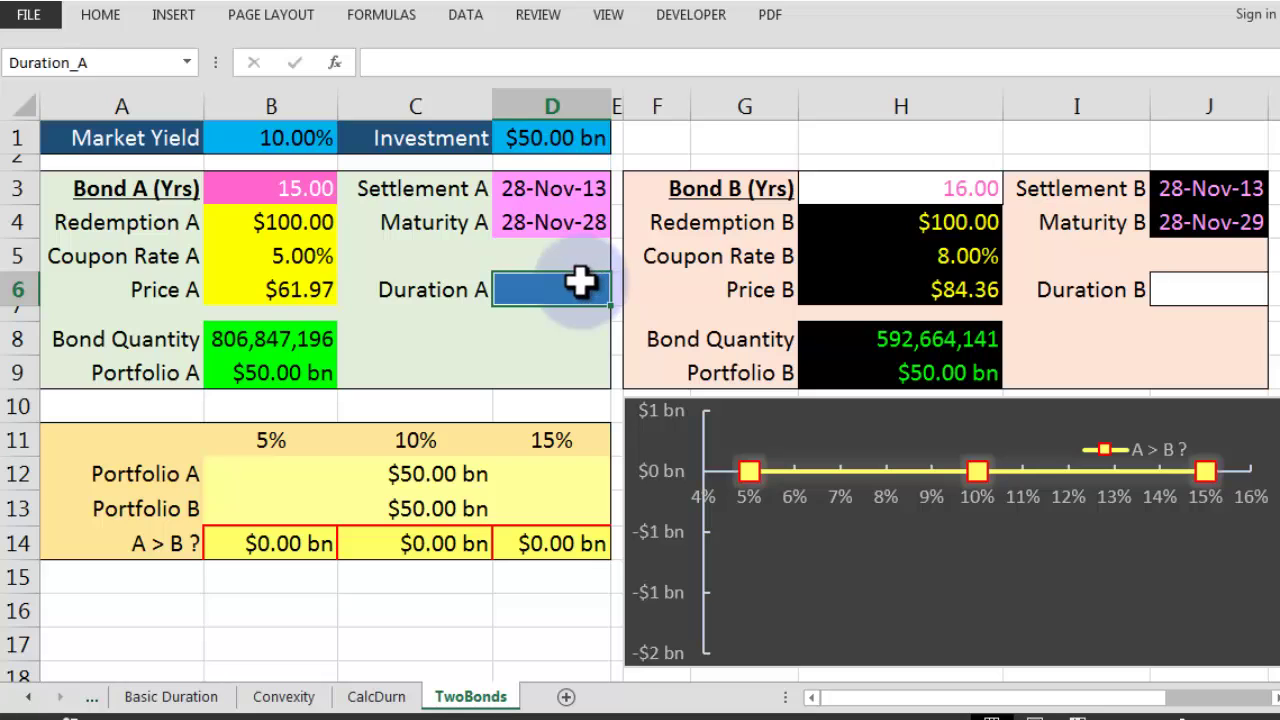
{"action": "left_click", "coordinate": [1228, 287]}
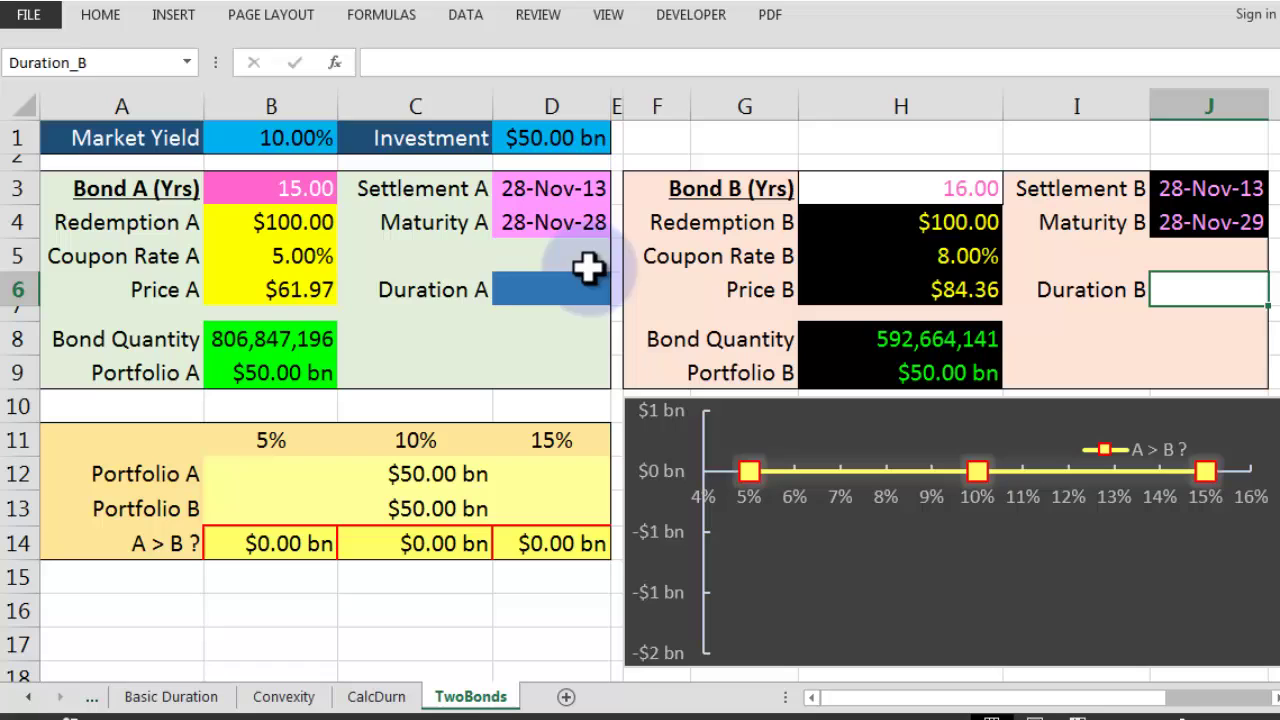
{"action": "left_click", "coordinate": [312, 188]}
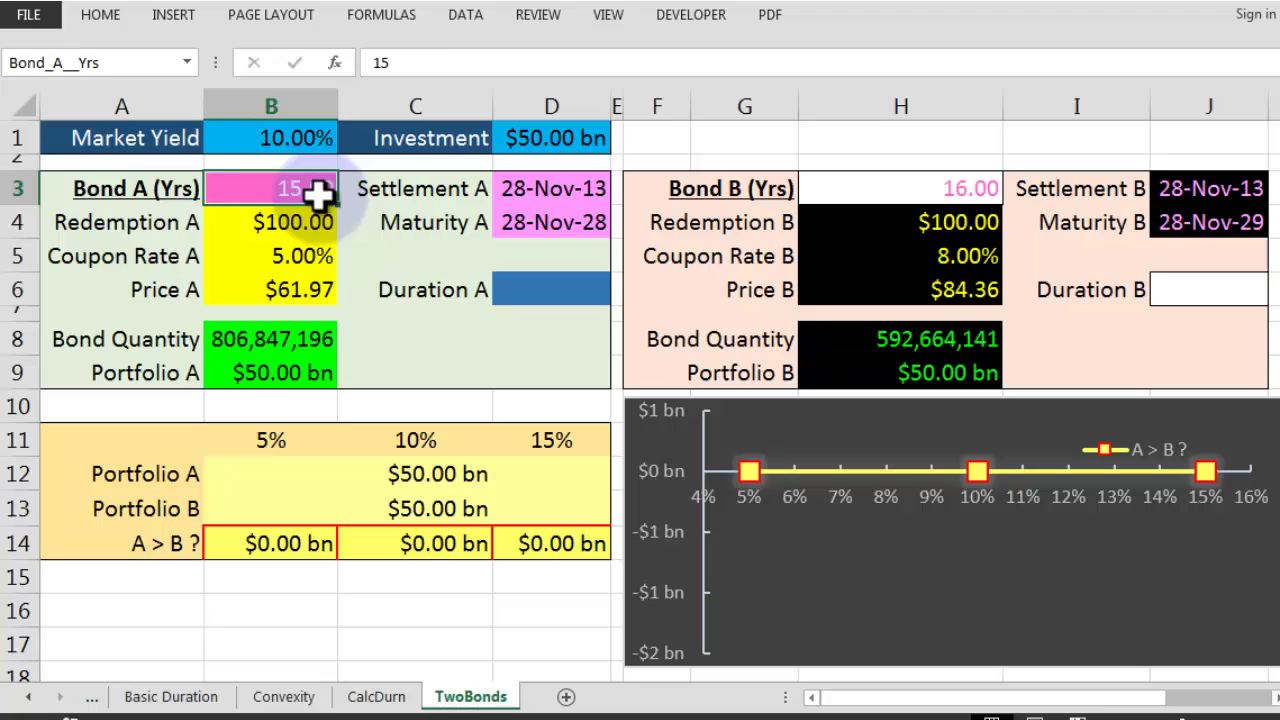
{"action": "left_click", "coordinate": [150, 190]}
{"action": "left_click", "coordinate": [733, 188]}
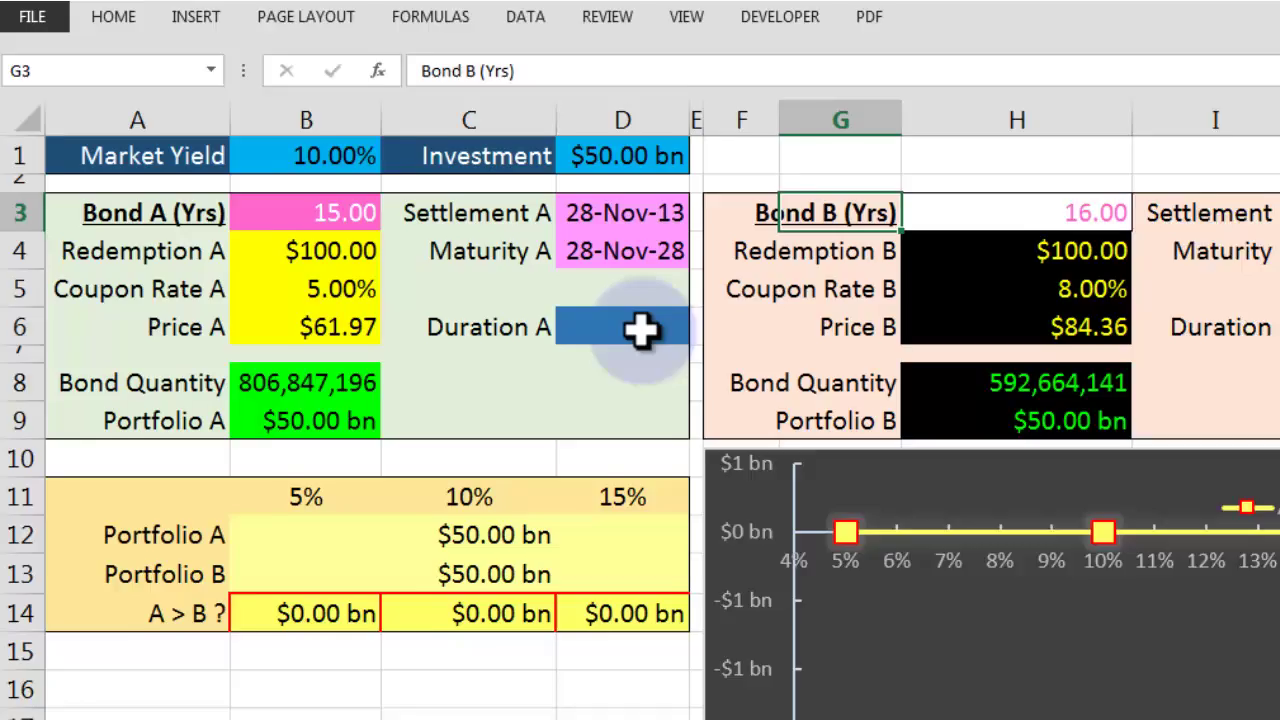
{"action": "left_click", "coordinate": [567, 291]}
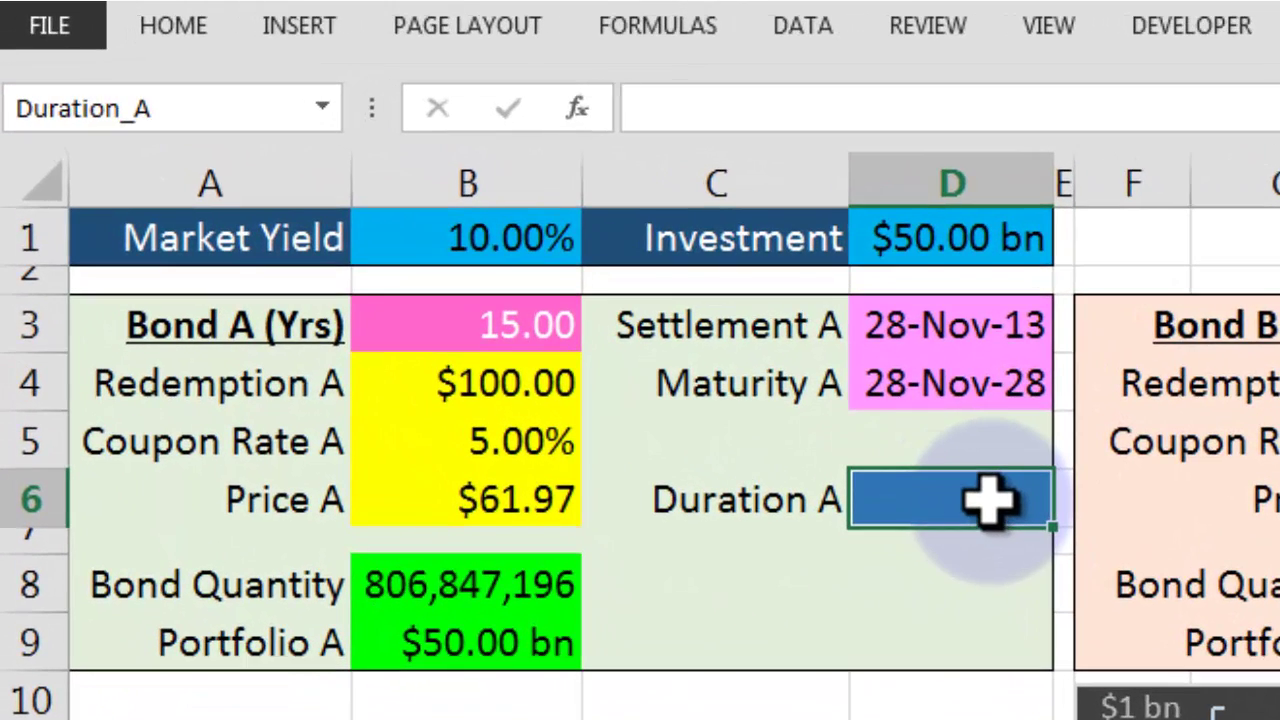
Enter =DURATION(Settlement_A, Maturity_A, Rate_A, Market_Yield, 1, 1) in D6, returning 9.6479 years.
{"action": "double_click", "coordinate": [990, 500]}
{"action": "type", "text": "="}
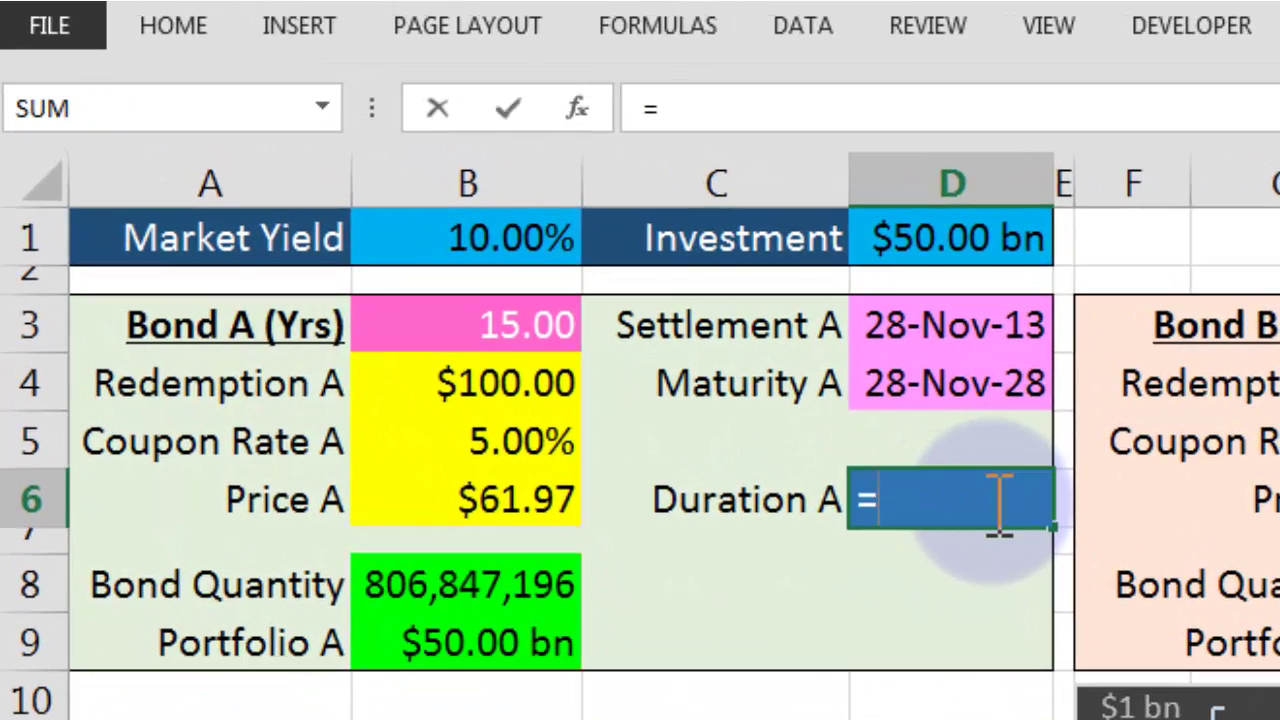
{"action": "type", "text": "duration("}
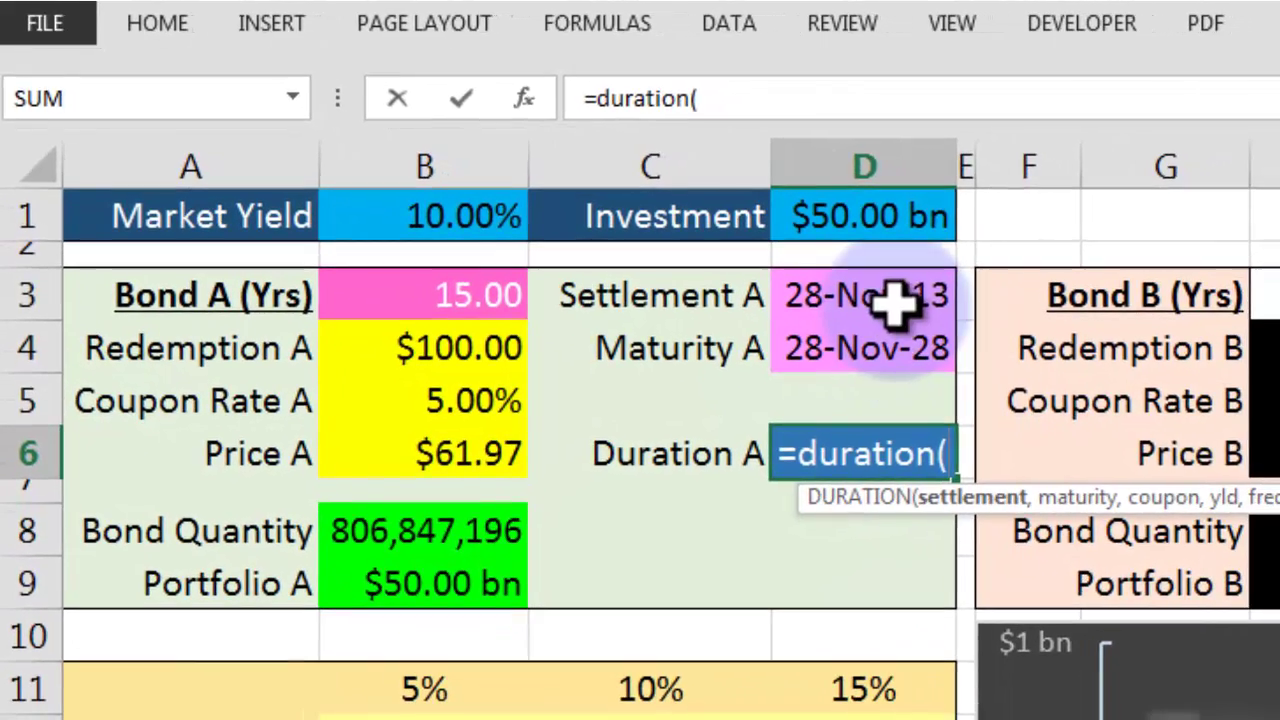
{"action": "left_click", "coordinate": [893, 308]}
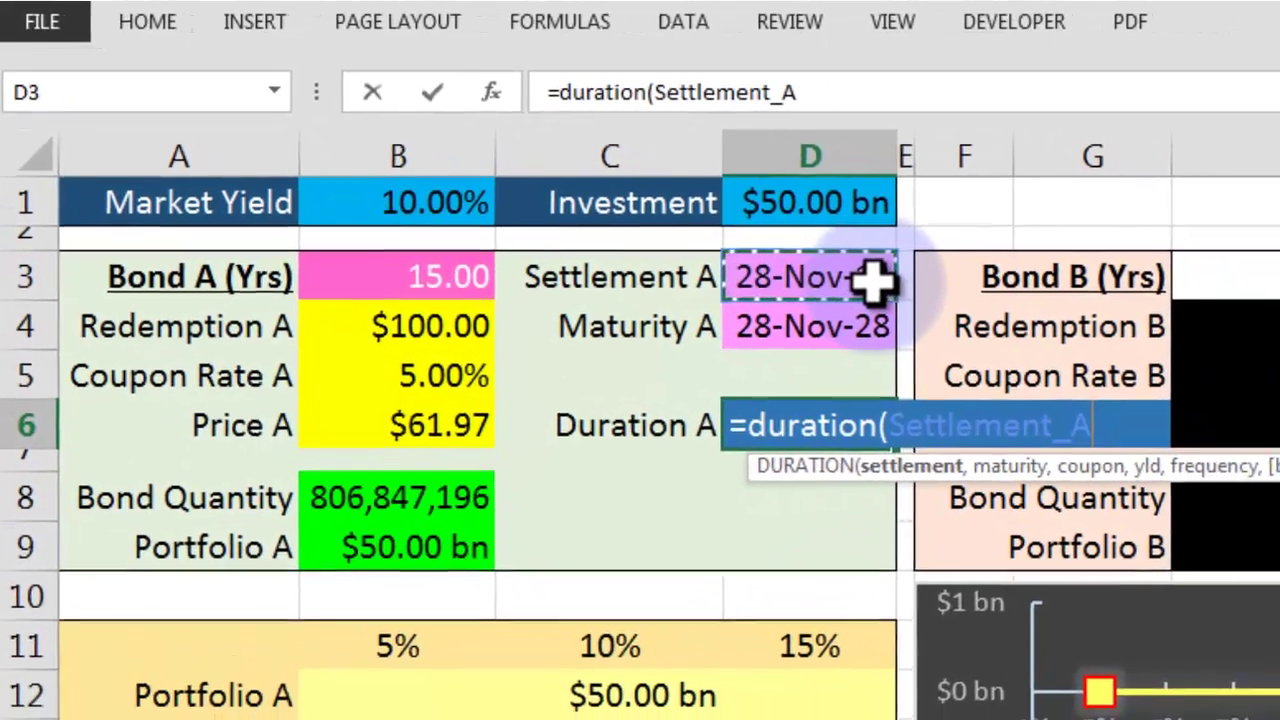
{"action": "type", "text": ","}
{"action": "left_click", "coordinate": [815, 312]}
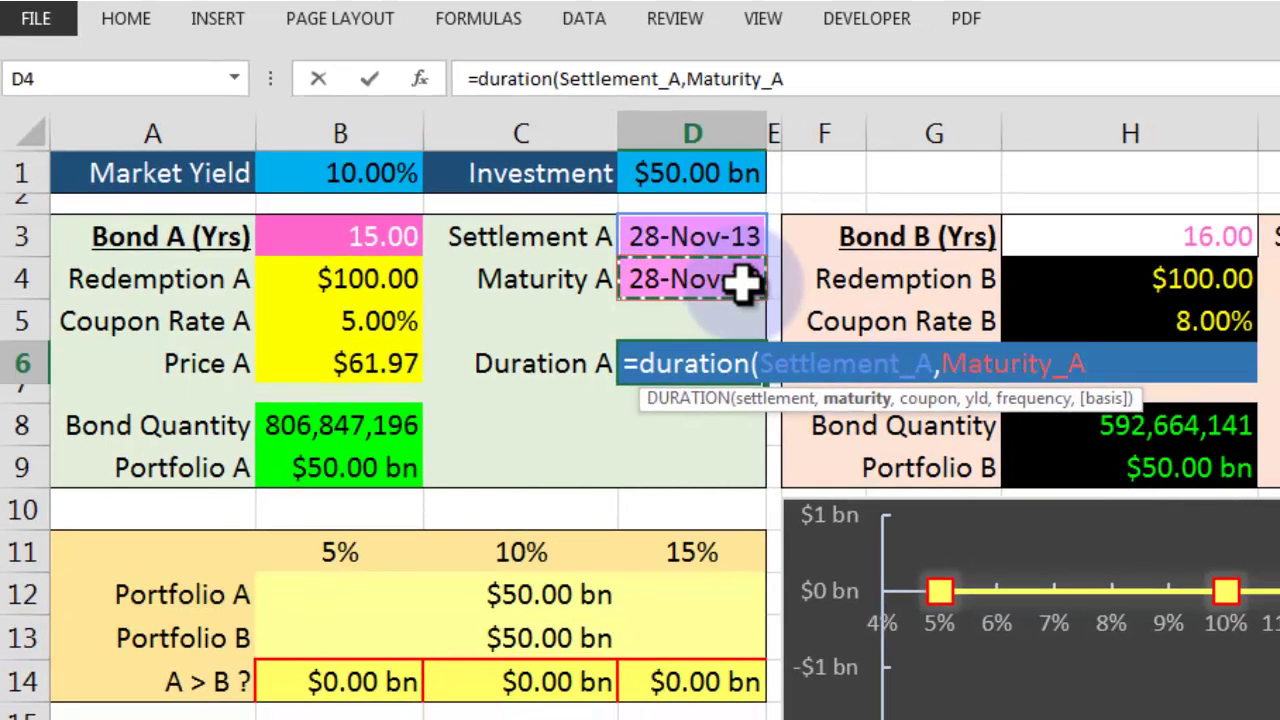
{"action": "type", "text": ","}
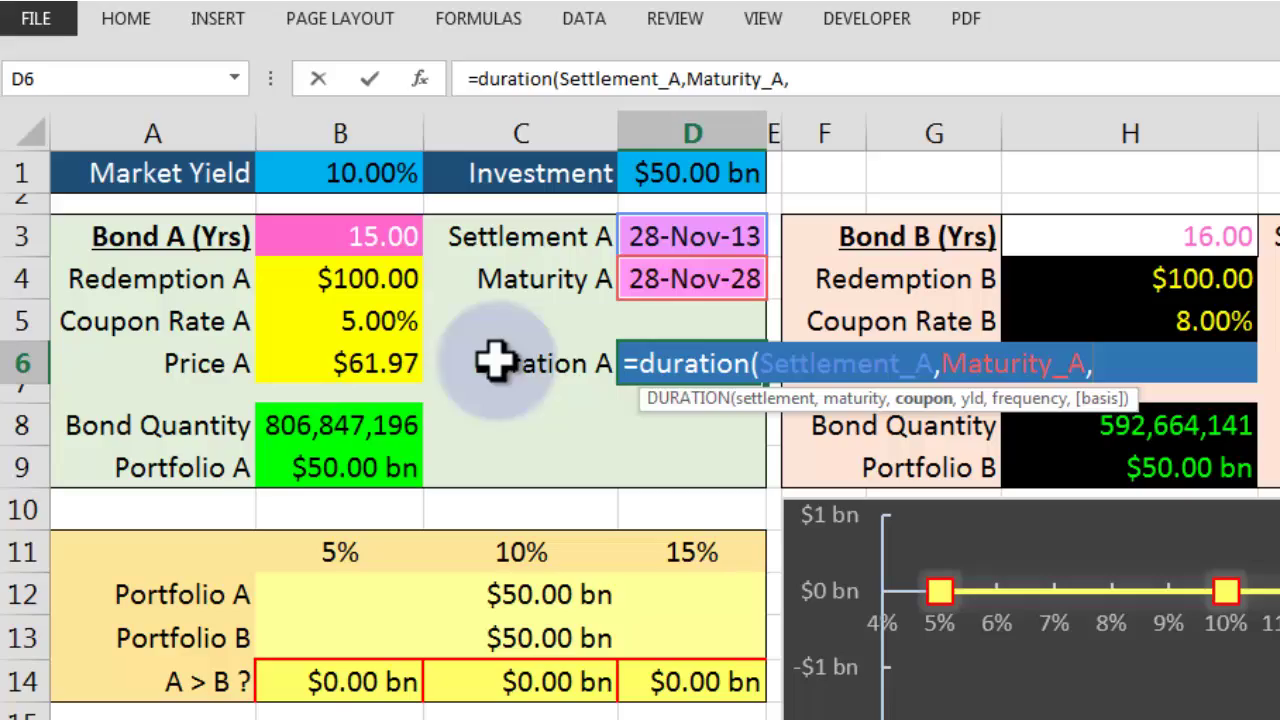
{"action": "left_click", "coordinate": [398, 318]}
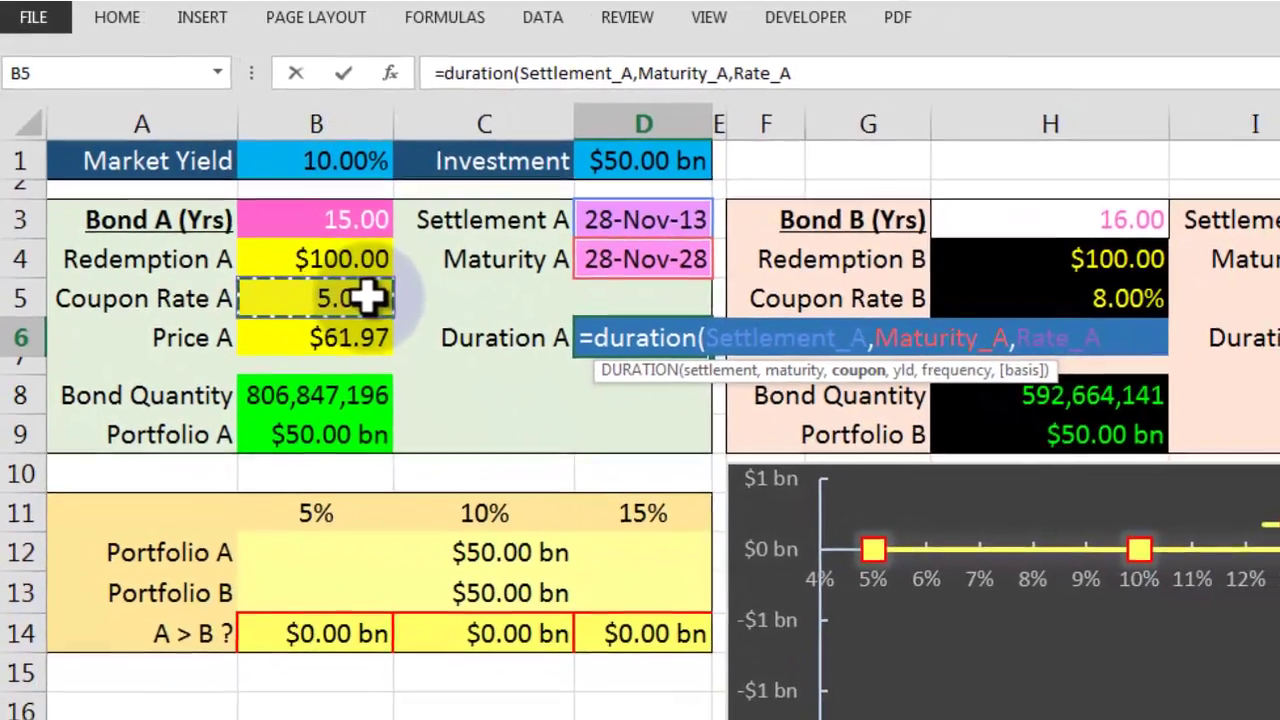
{"action": "type", "text": ","}
{"action": "left_click", "coordinate": [357, 160]}
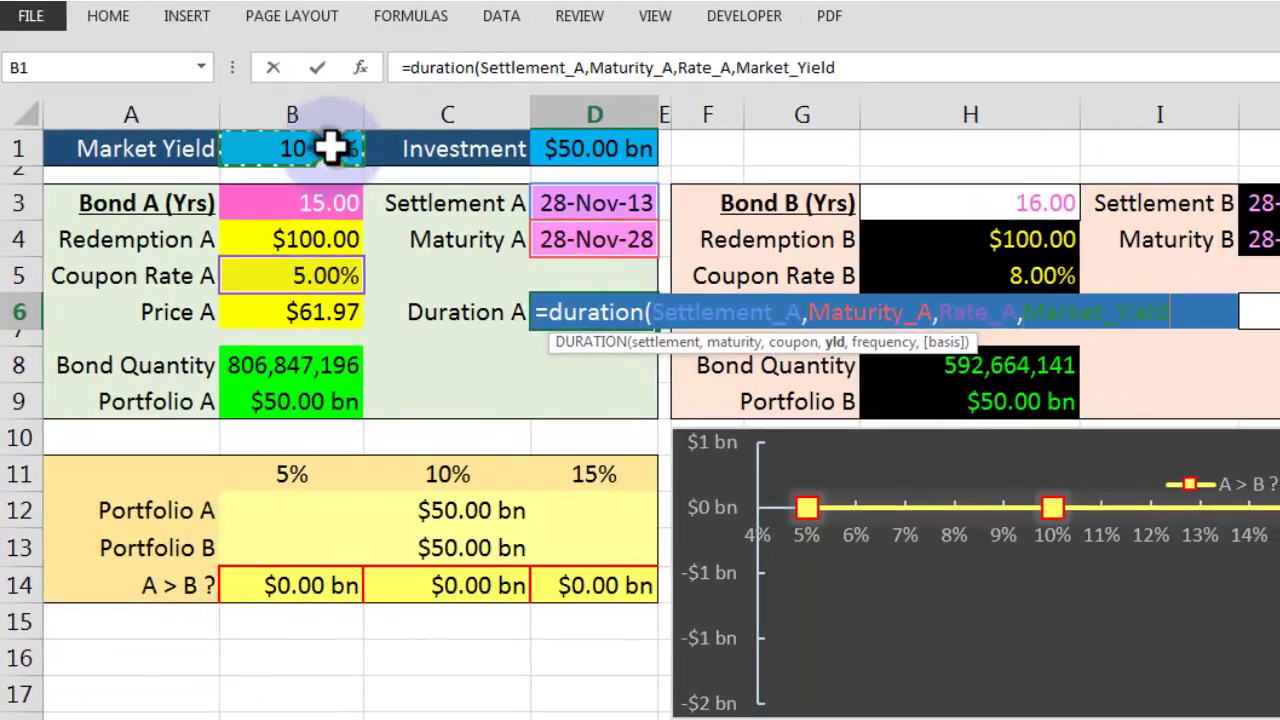
{"action": "type", "text": ",1,1"}
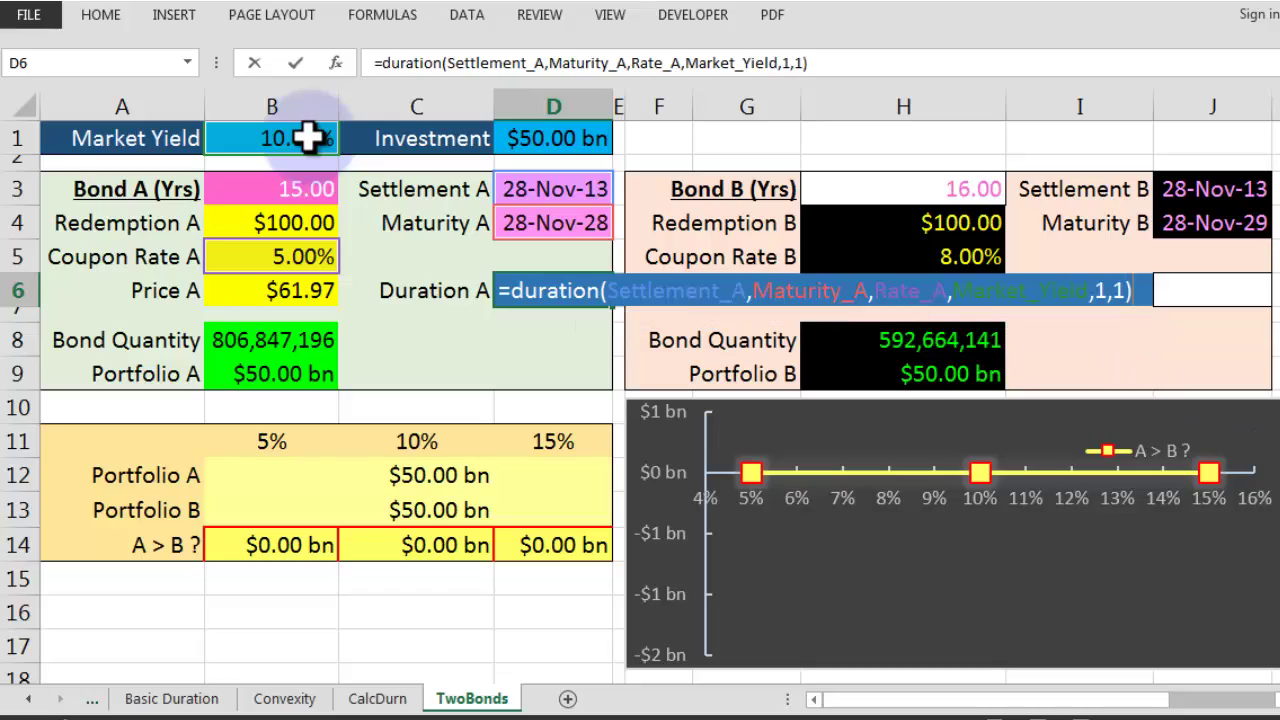
{"action": "key", "text": "Return"}
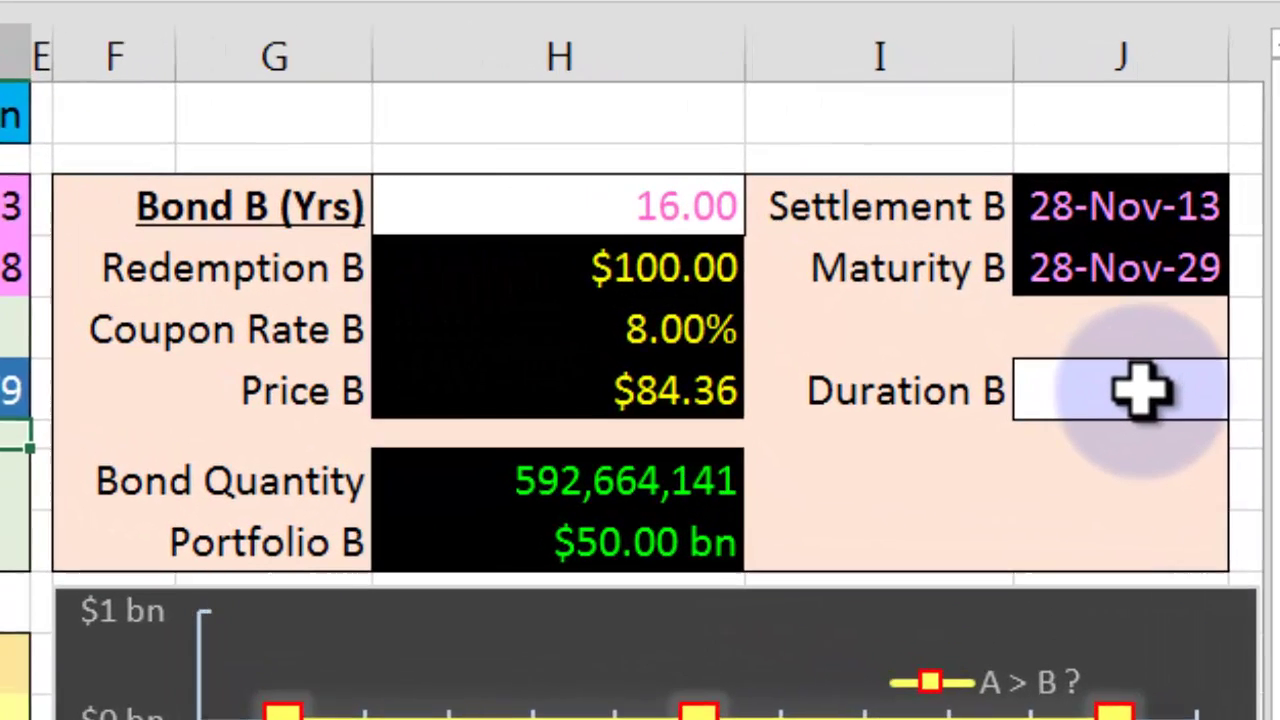
Enter =DURATION with Bond B's settlement, maturity, coupon rate and Market Yield, 1, 1, returning 8.9873.
{"action": "left_click", "coordinate": [1137, 398]}
{"action": "type", "text": "="}
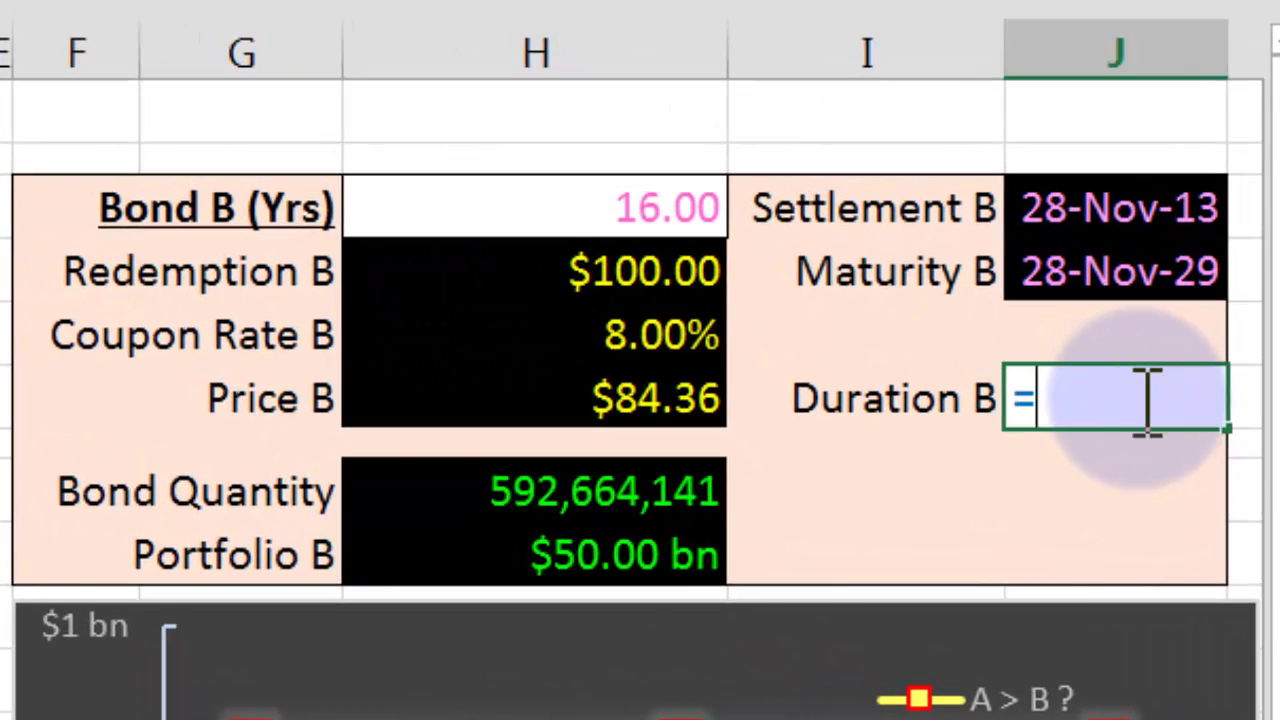
{"action": "type", "text": "duration("}
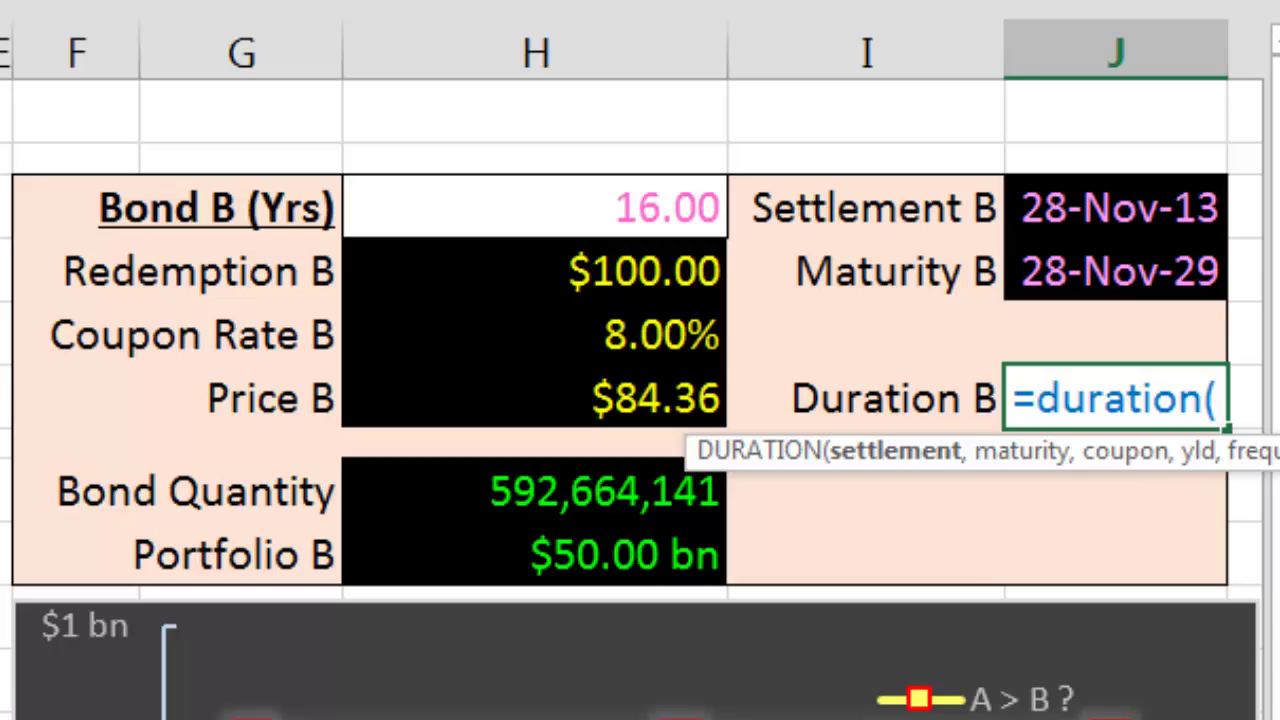
{"action": "left_click", "coordinate": [1070, 212]}
{"action": "type", "text": ","}
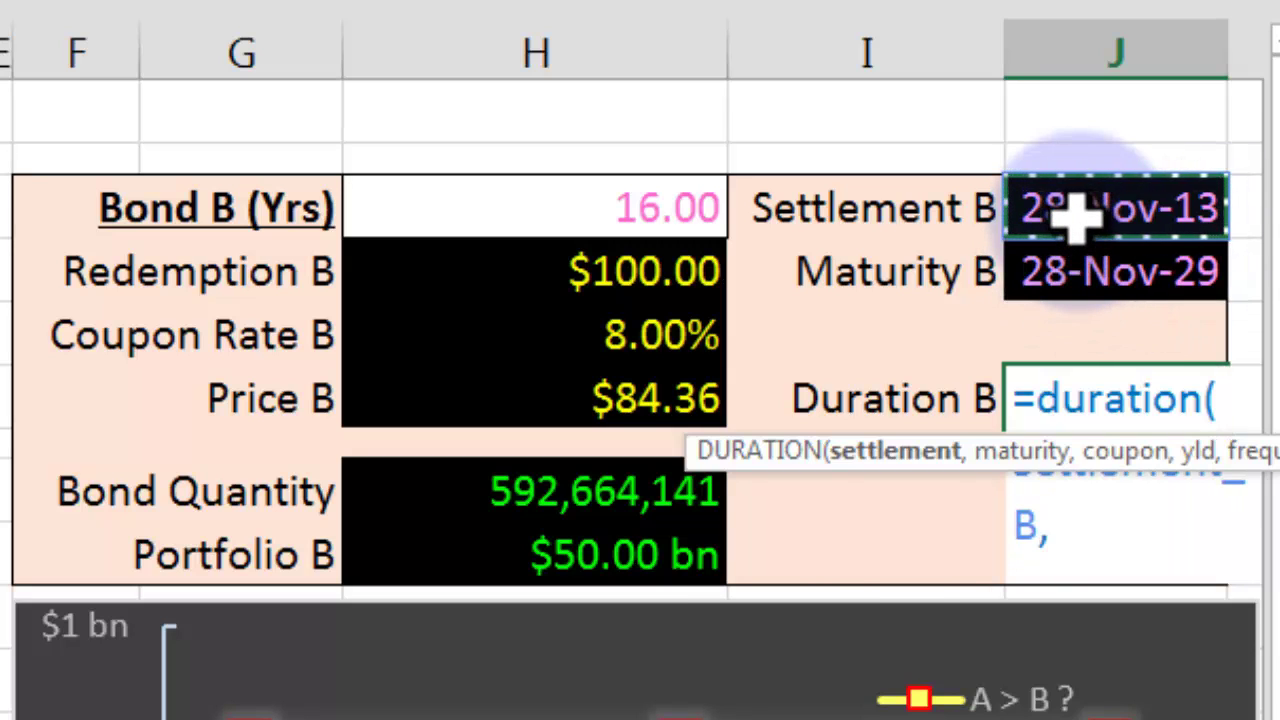
{"action": "left_click", "coordinate": [1150, 268]}
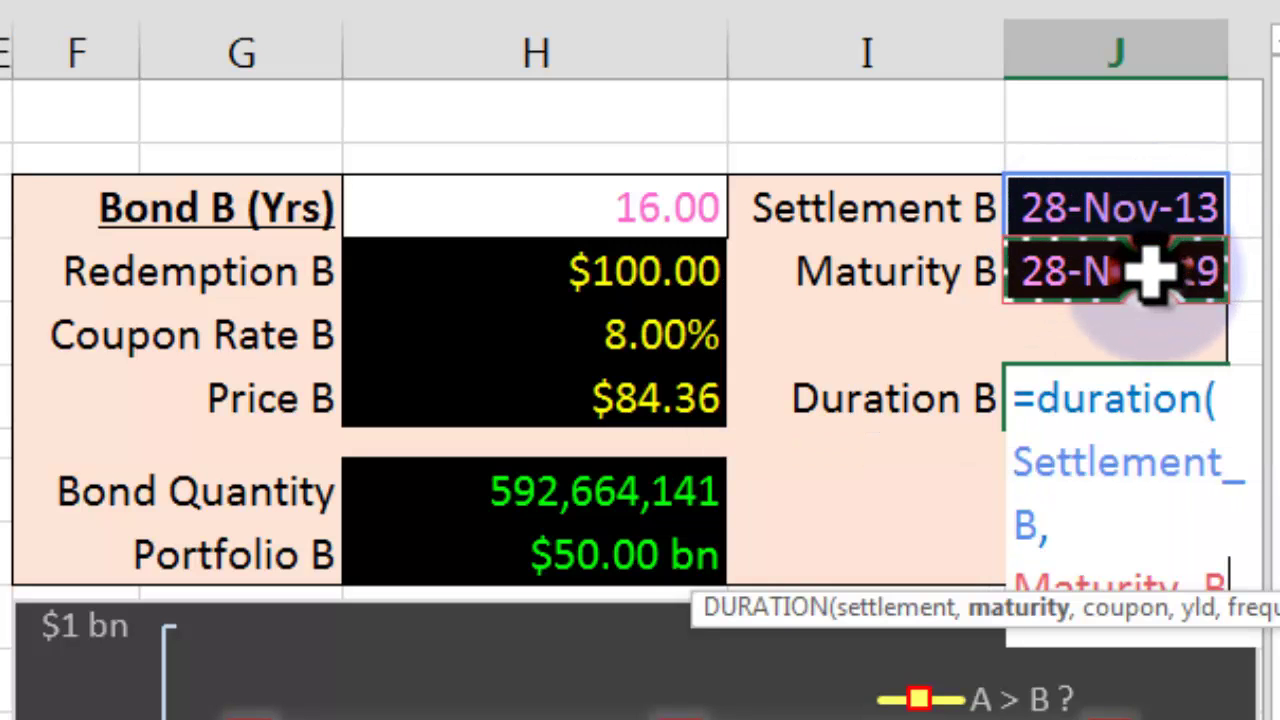
{"action": "type", "text": ","}
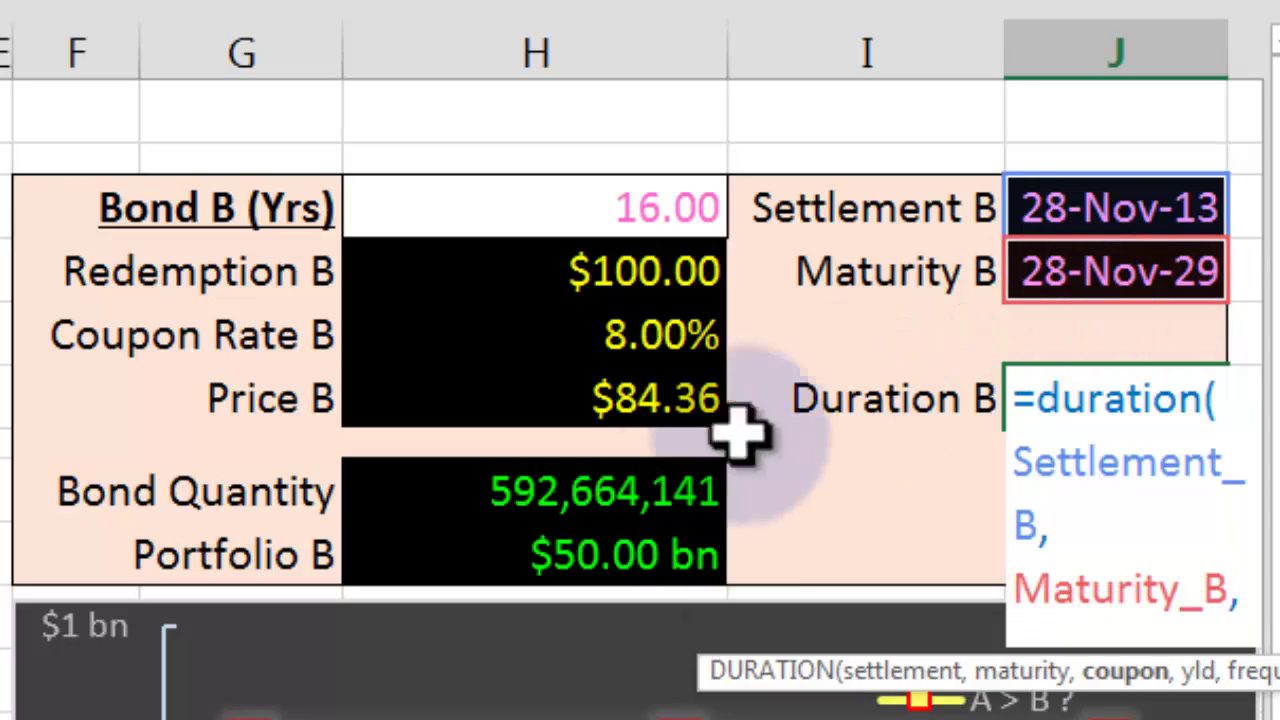
{"action": "left_click", "coordinate": [657, 340]}
{"action": "type", "text": ","}
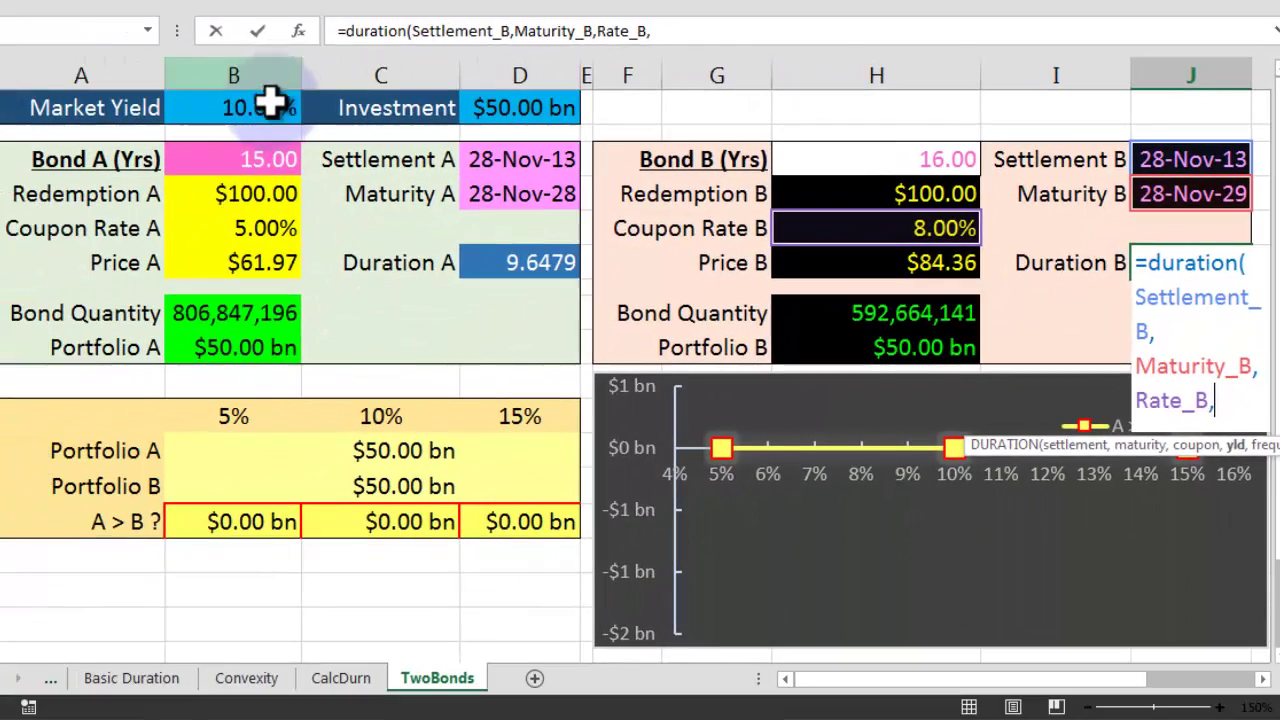
{"action": "left_click", "coordinate": [265, 112]}
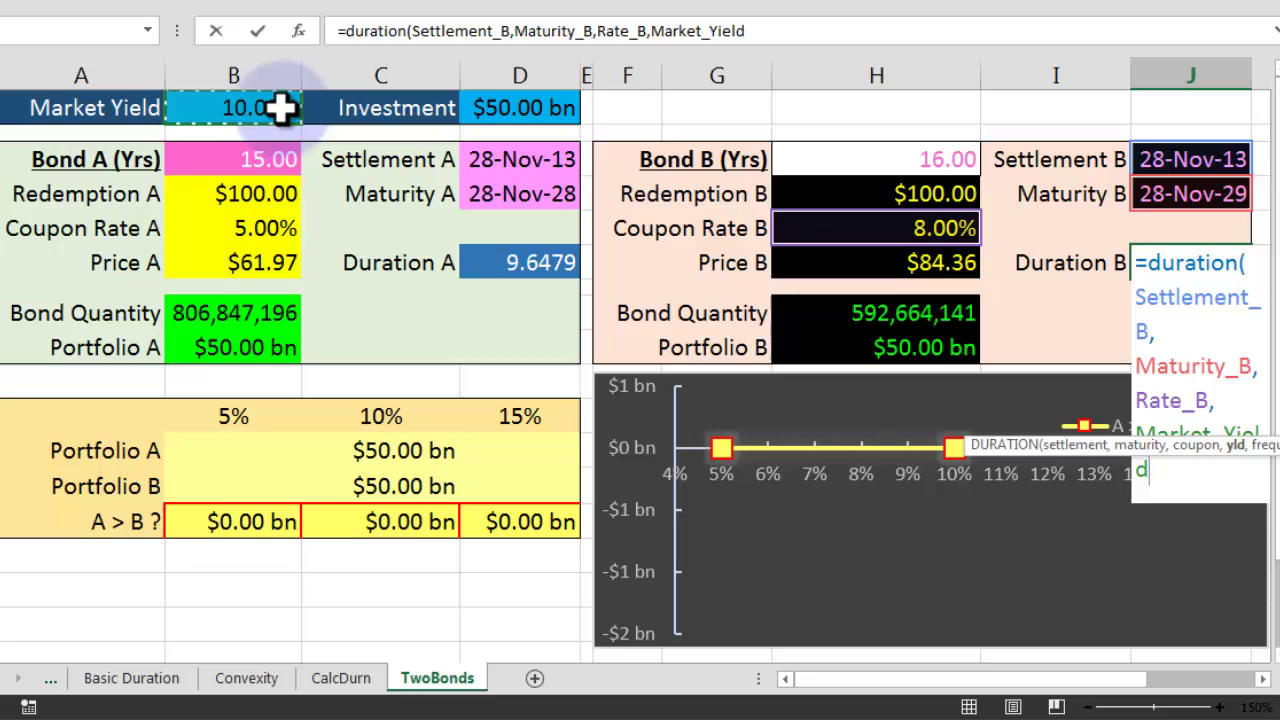
{"action": "type", "text": ",1"}
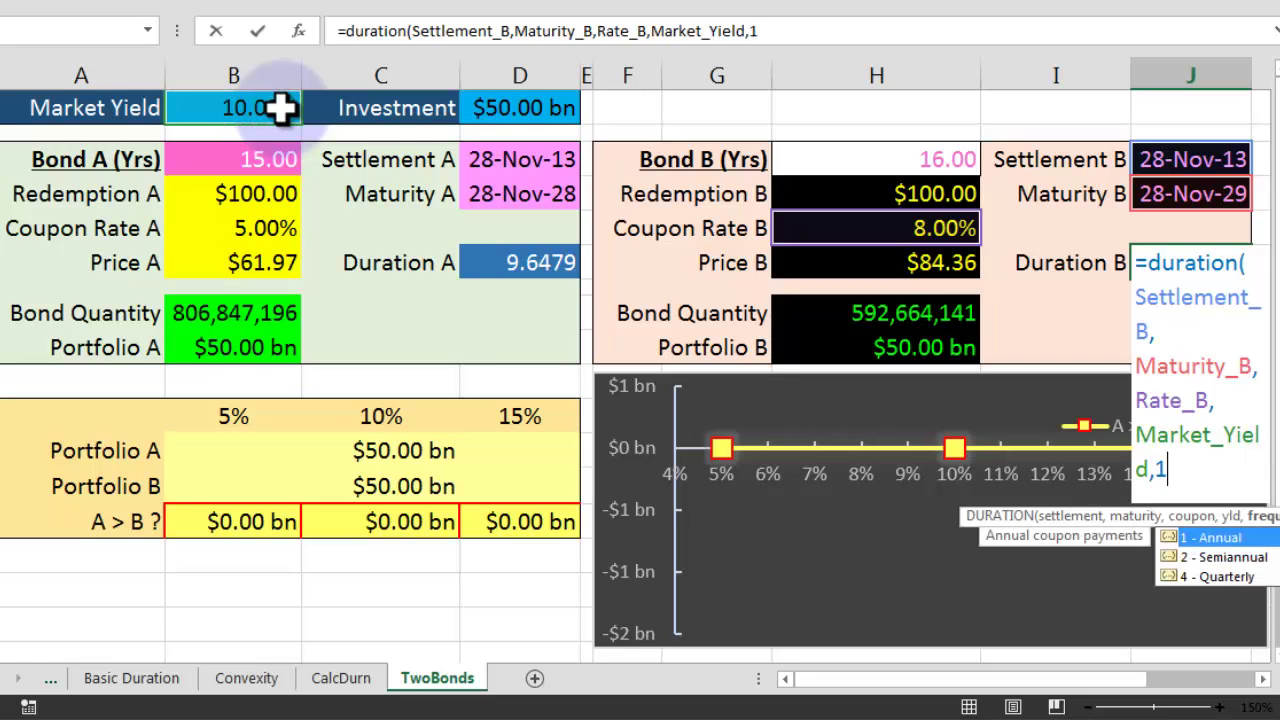
{"action": "type", "text": ",1)"}
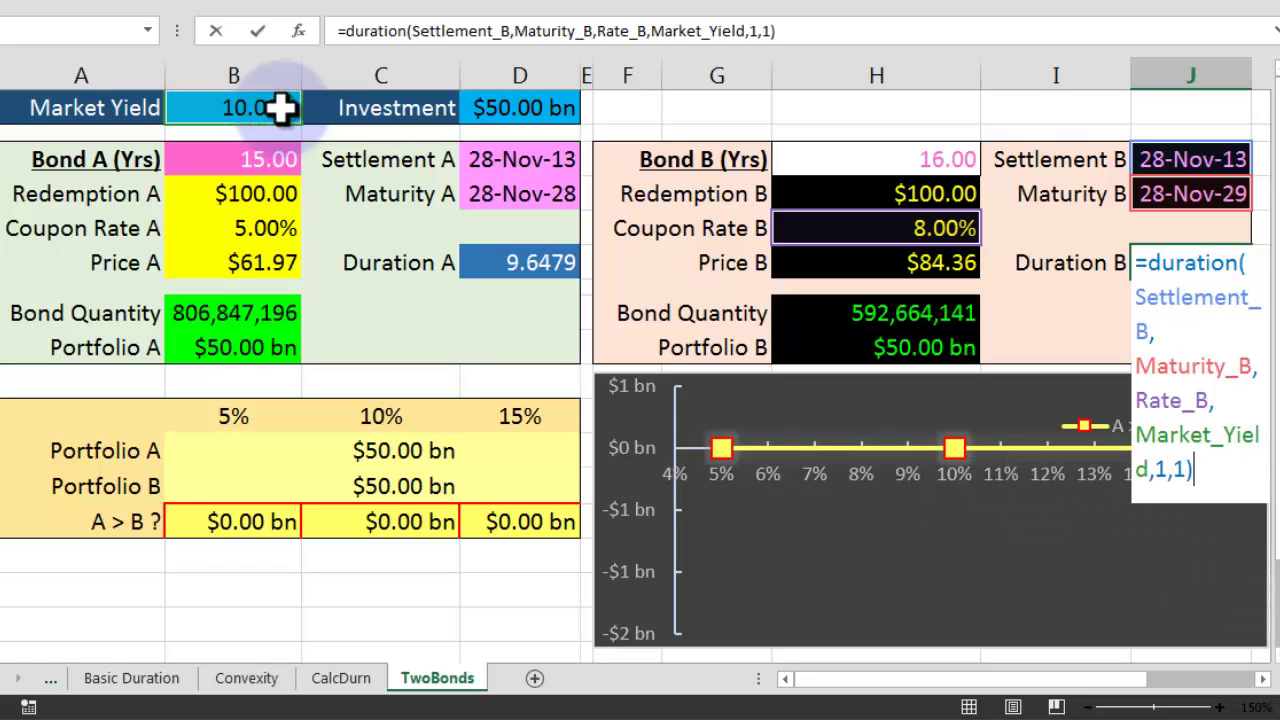
{"action": "key", "text": "Return"}
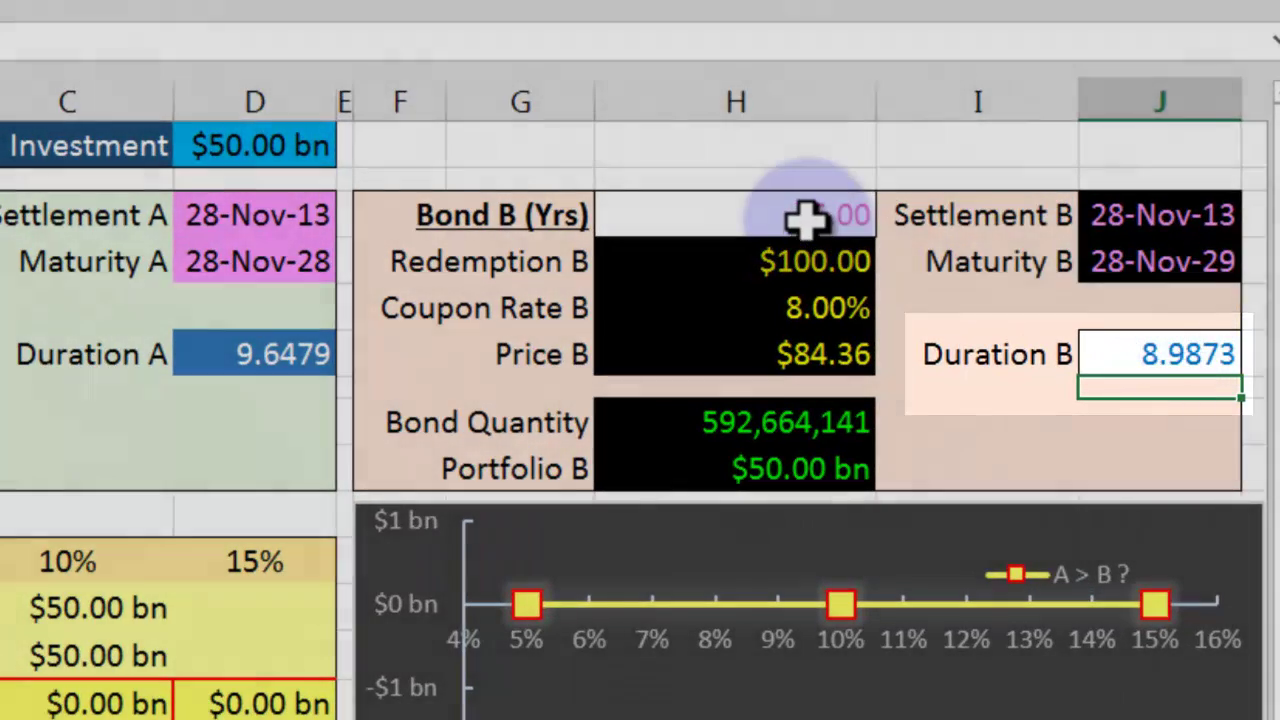
{"action": "left_click", "coordinate": [805, 217]}
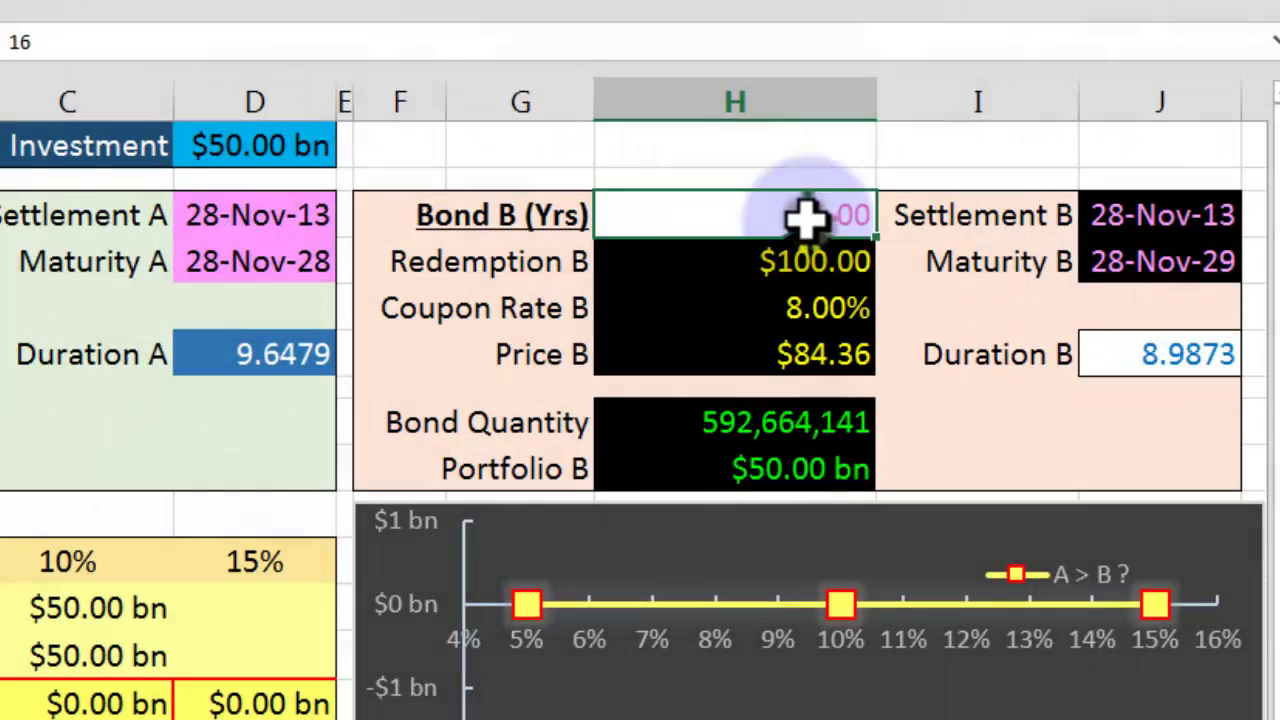
{"action": "left_click", "coordinate": [1160, 357]}
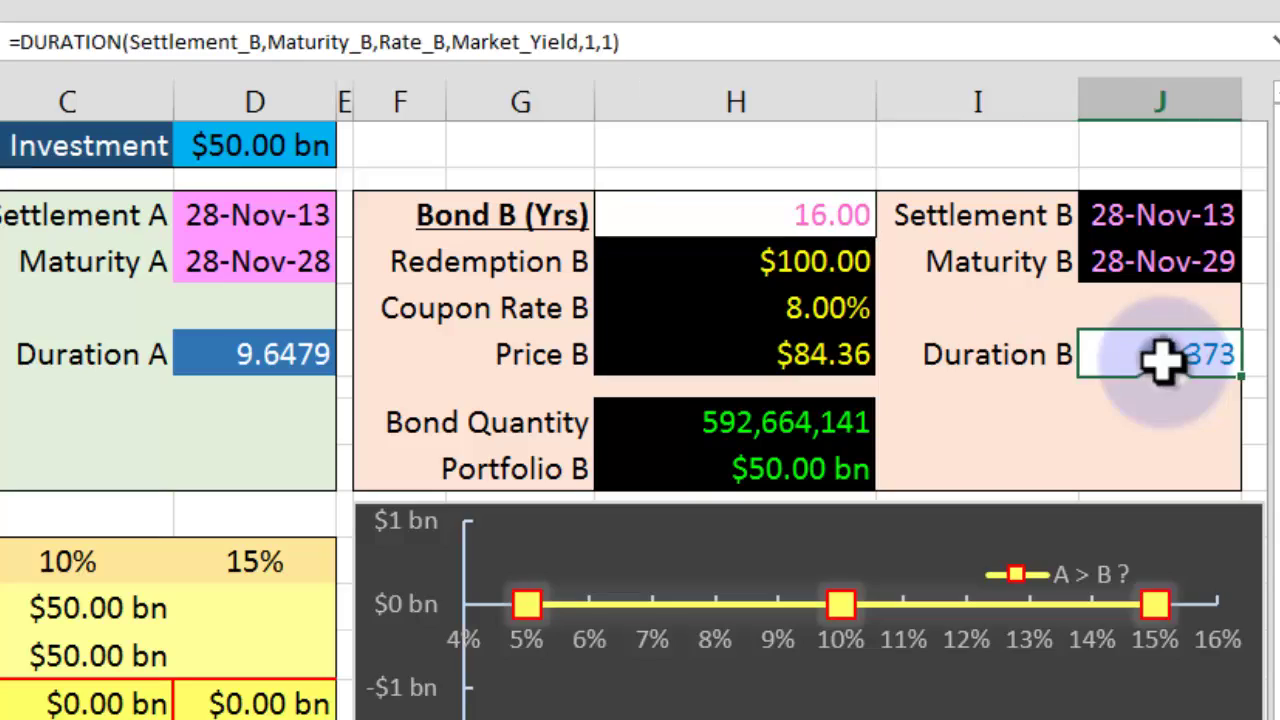
{"action": "left_click", "coordinate": [768, 307]}
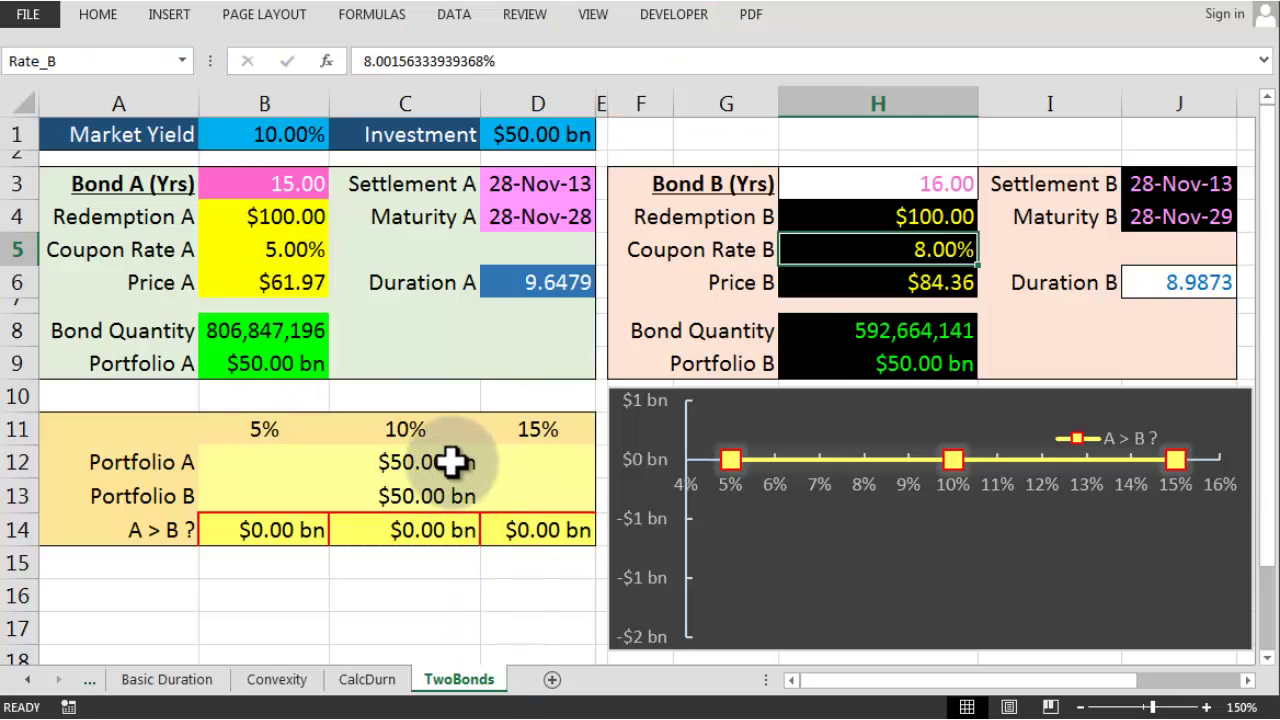
Review Portfolio A and B at 10% and the quantity, price and yield cells behind Portfolio A.
{"action": "left_click", "coordinate": [452, 461]}
{"action": "left_click", "coordinate": [443, 491]}
{"action": "left_click", "coordinate": [434, 466]}
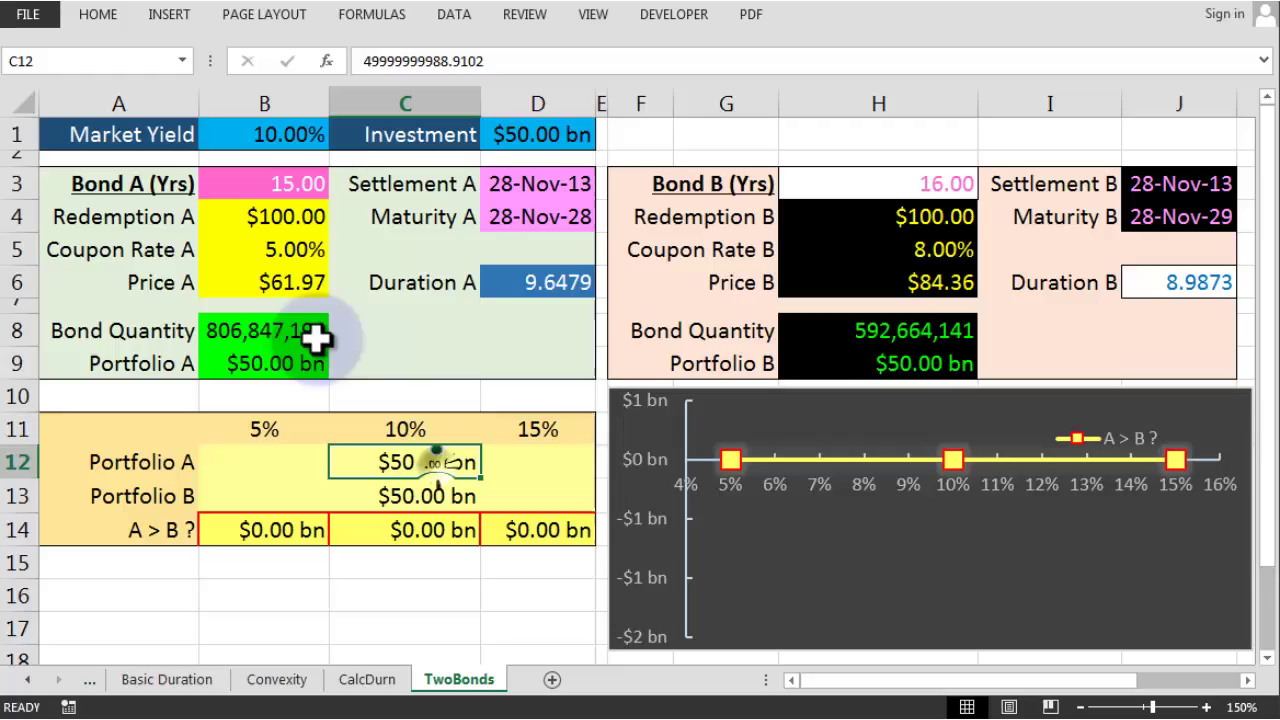
{"action": "left_click", "coordinate": [288, 330]}
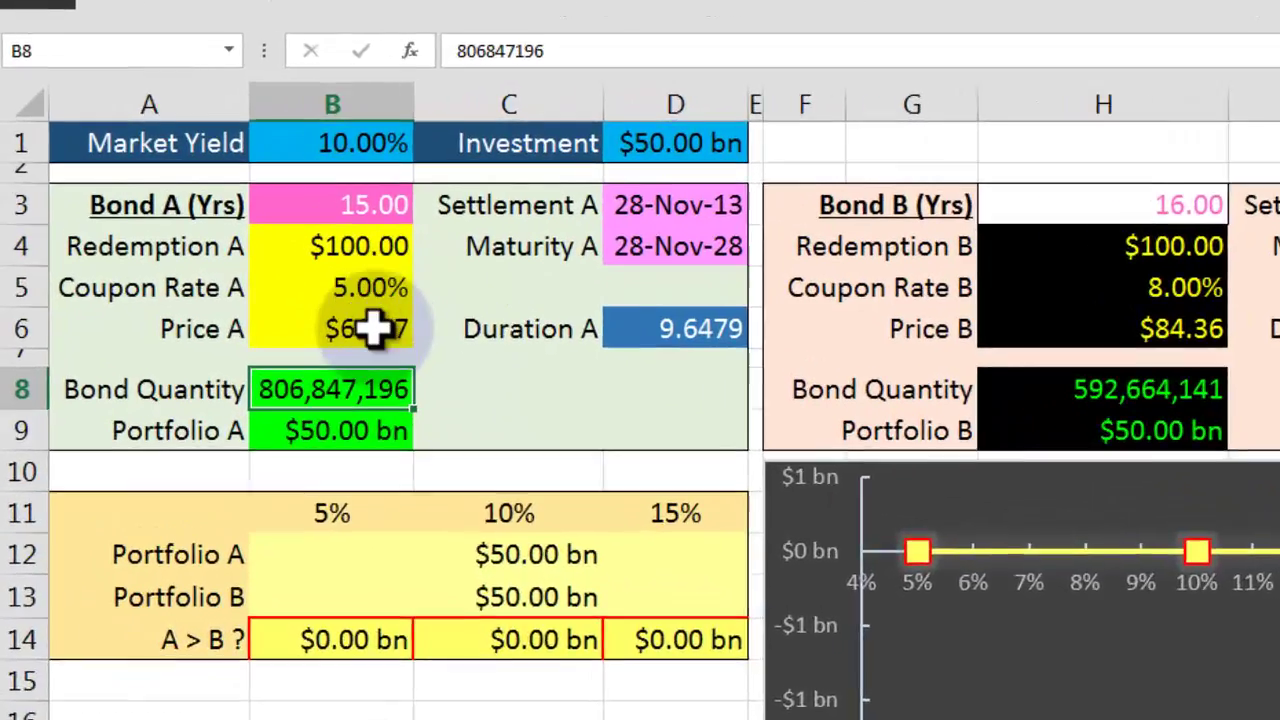
{"action": "left_click", "coordinate": [372, 328]}
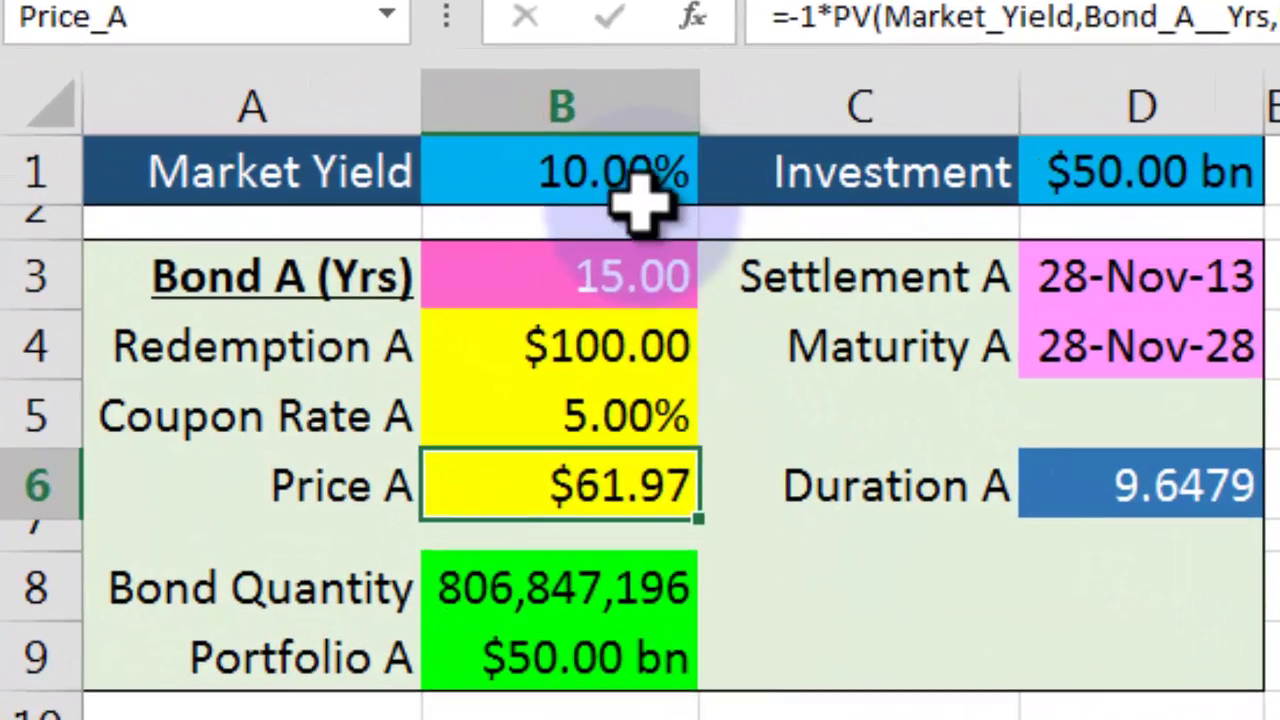
{"action": "left_click", "coordinate": [375, 143]}
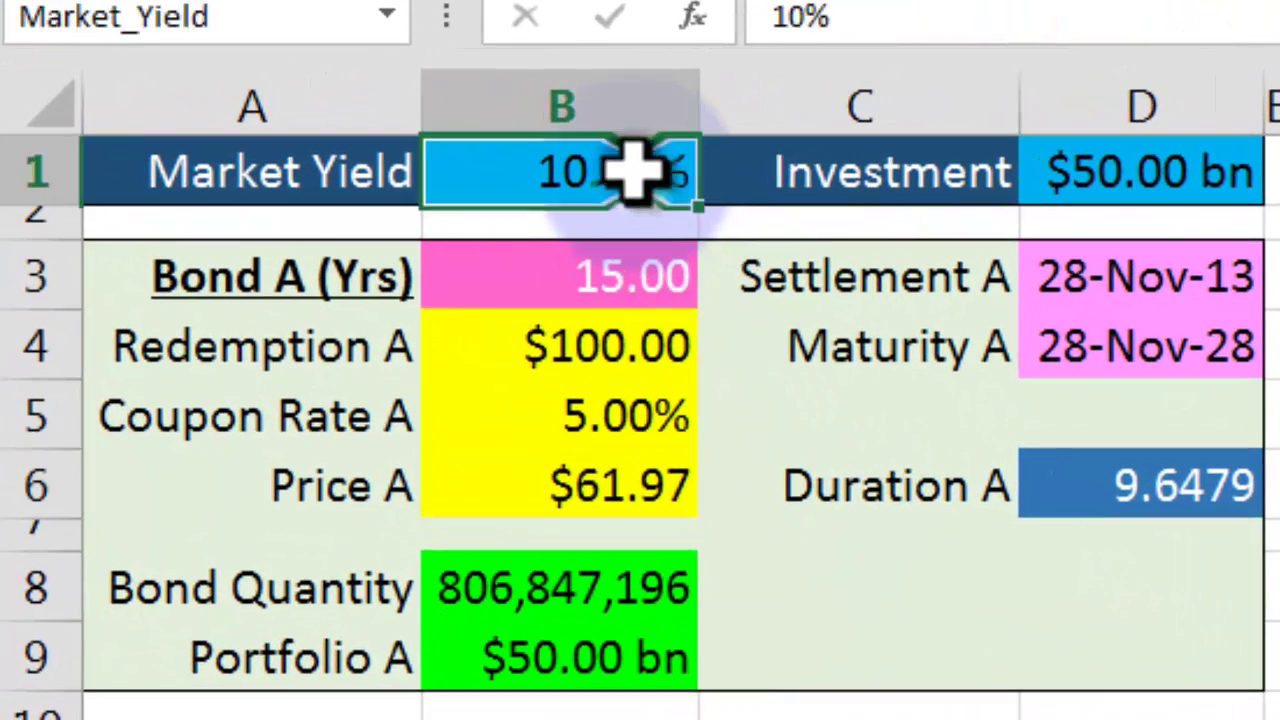
{"action": "left_click", "coordinate": [586, 594]}
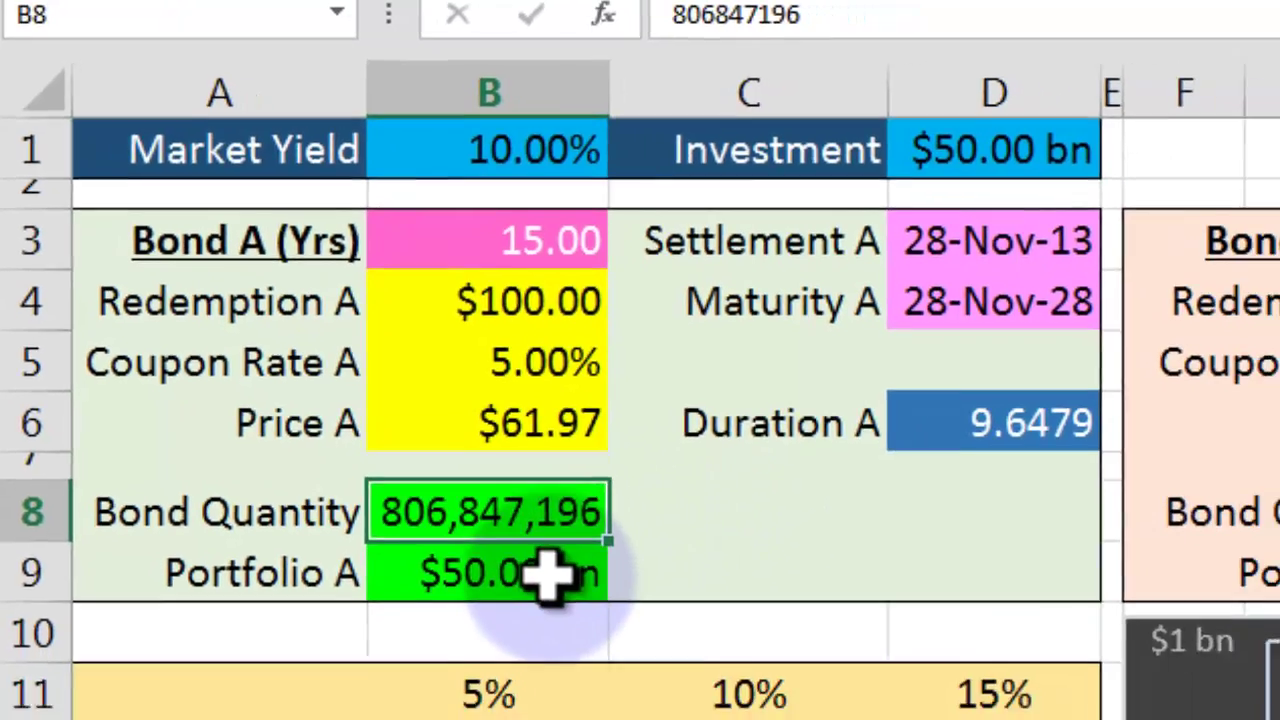
{"action": "left_click", "coordinate": [688, 652]}
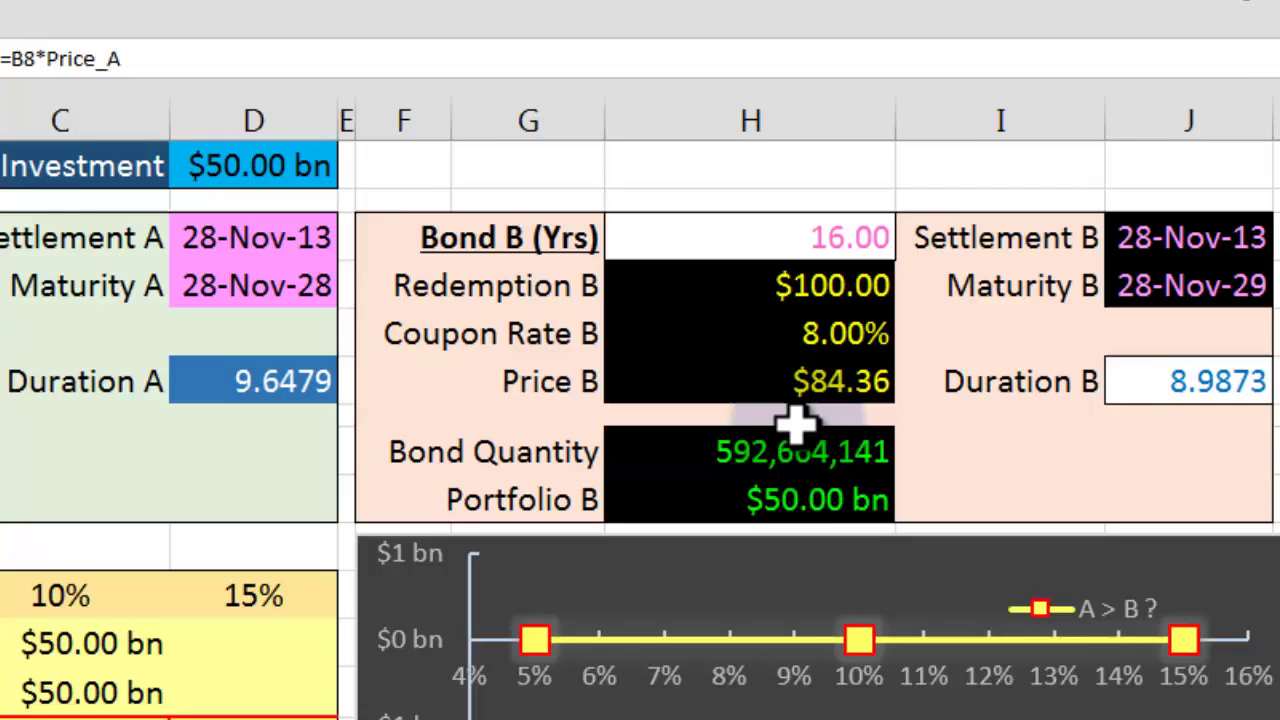
Check the Price B formula, Coupon Rate B, Bond B quantity and Portfolio B formula.
{"action": "left_click", "coordinate": [845, 381]}
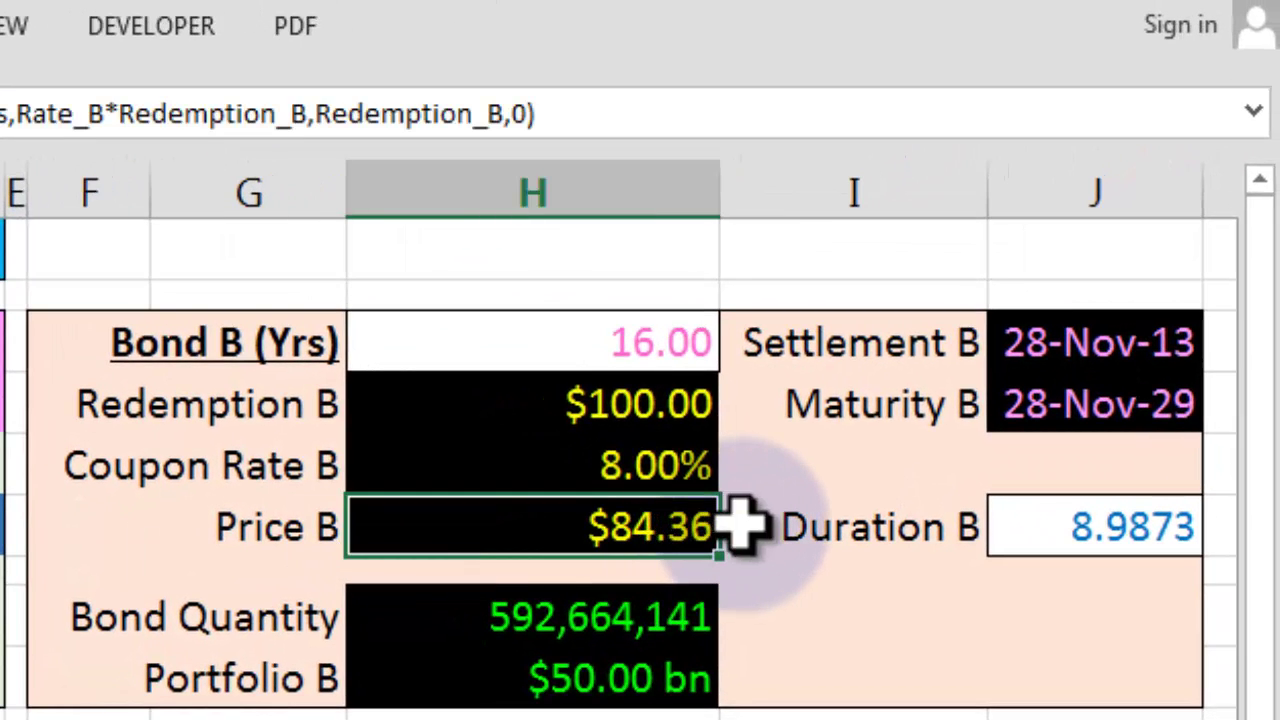
{"action": "left_click", "coordinate": [634, 463]}
{"action": "left_click", "coordinate": [654, 523]}
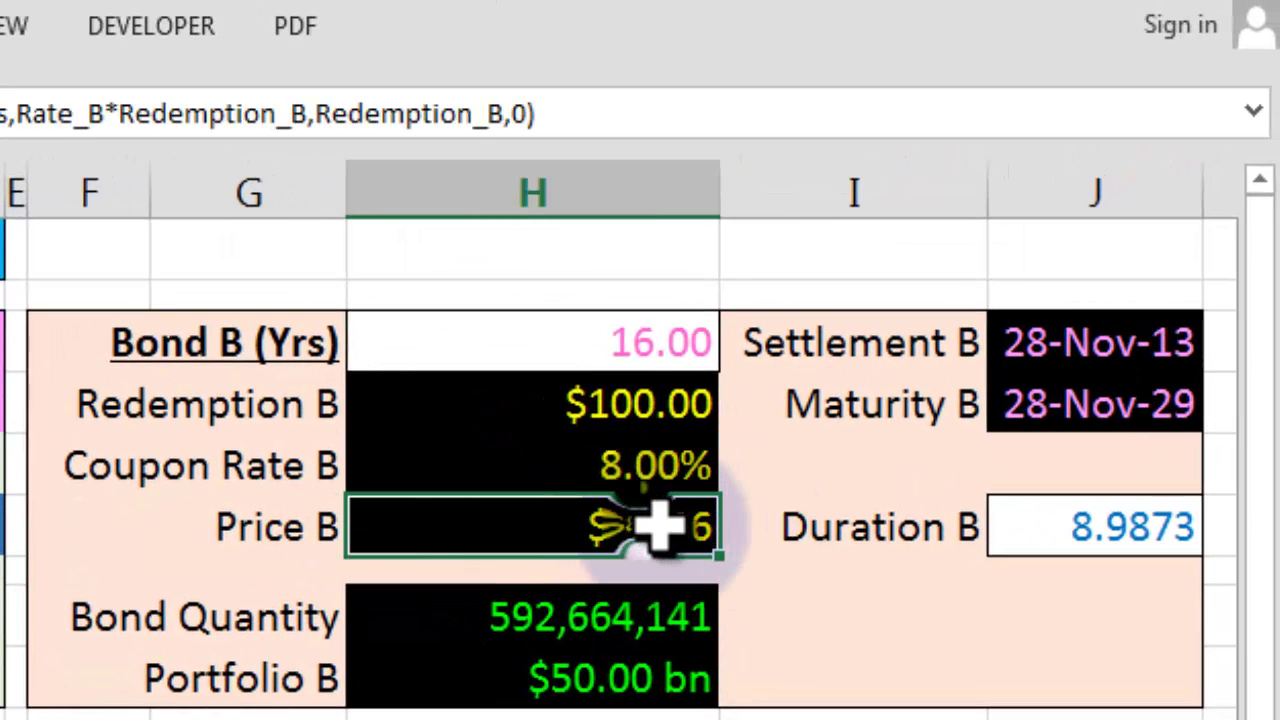
{"action": "left_click", "coordinate": [609, 610]}
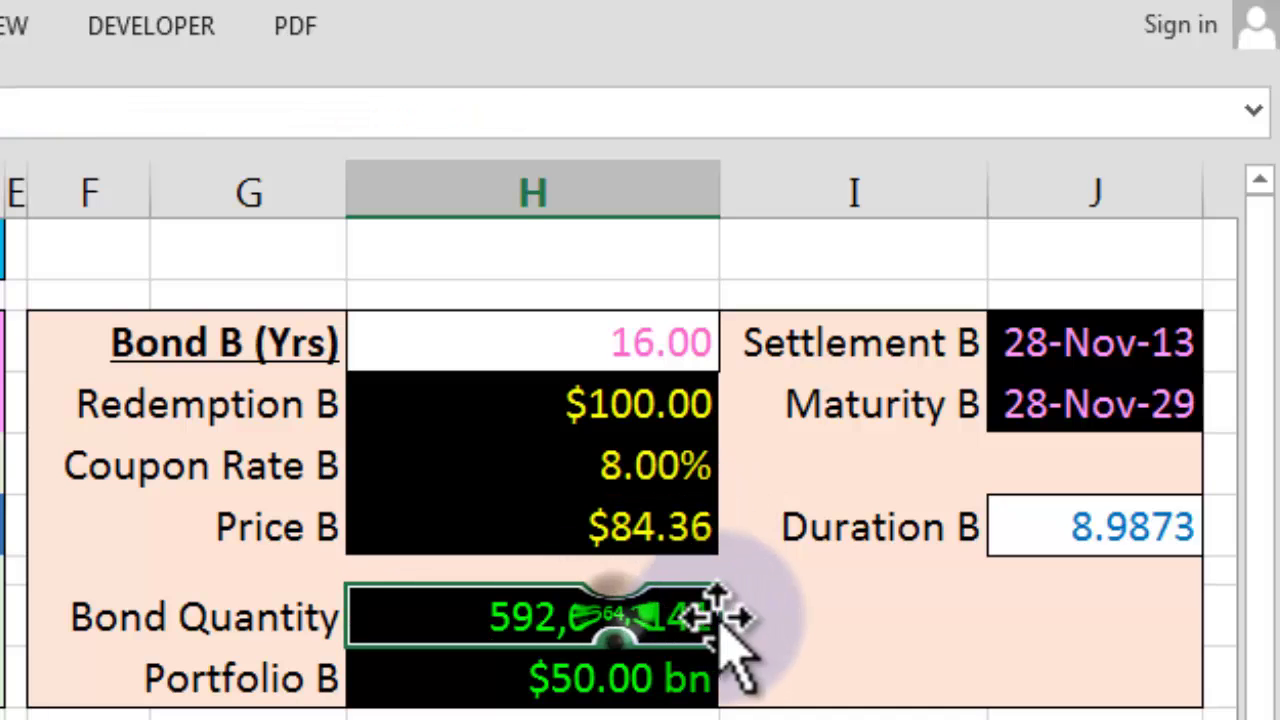
{"action": "left_click", "coordinate": [628, 683]}
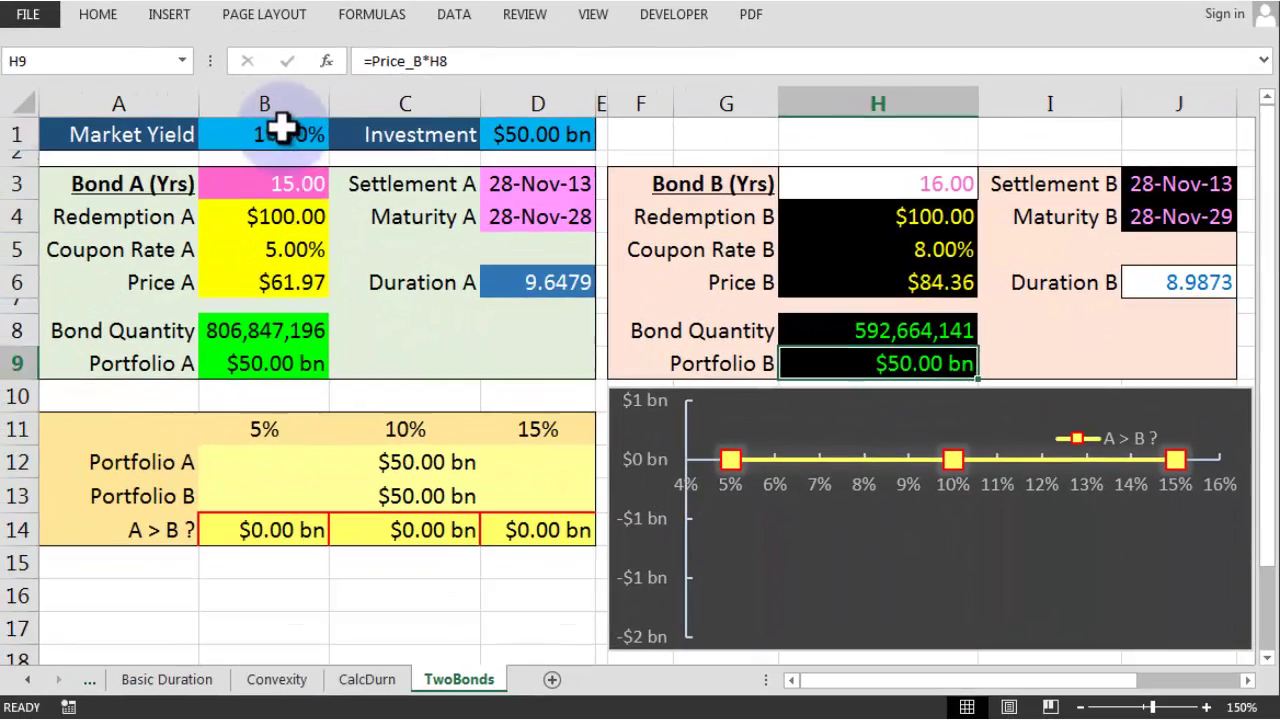
Set the Market Yield to 5%, lifting Portfolio A to $80.68 bn and B to $78.55 bn.
{"action": "left_click", "coordinate": [285, 128]}
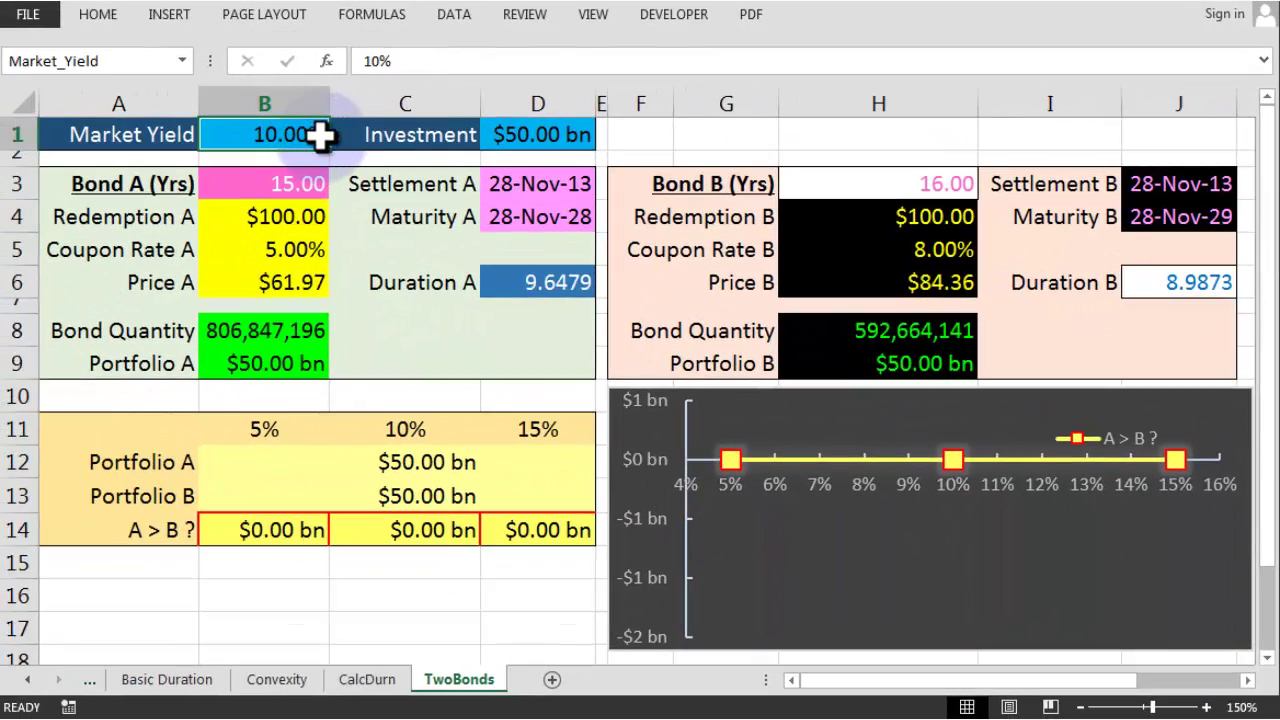
{"action": "type", "text": "5%"}
{"action": "key", "text": "Return"}
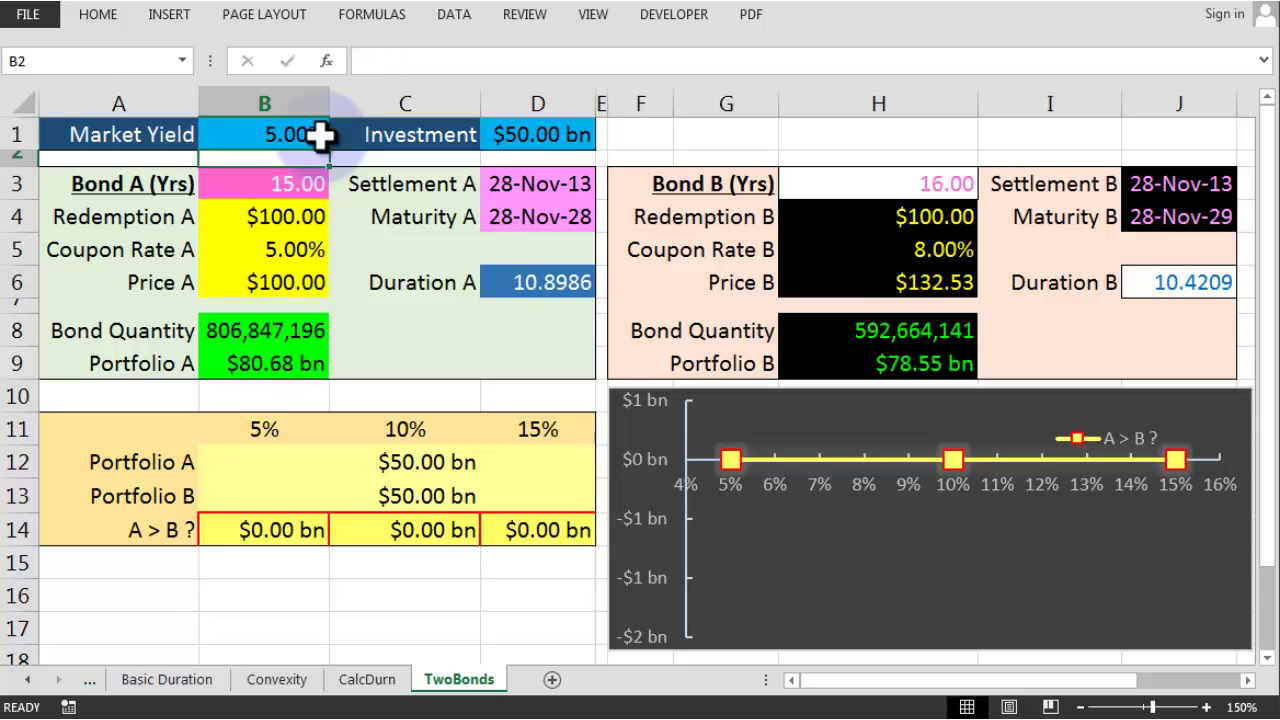
{"action": "left_click", "coordinate": [310, 356]}
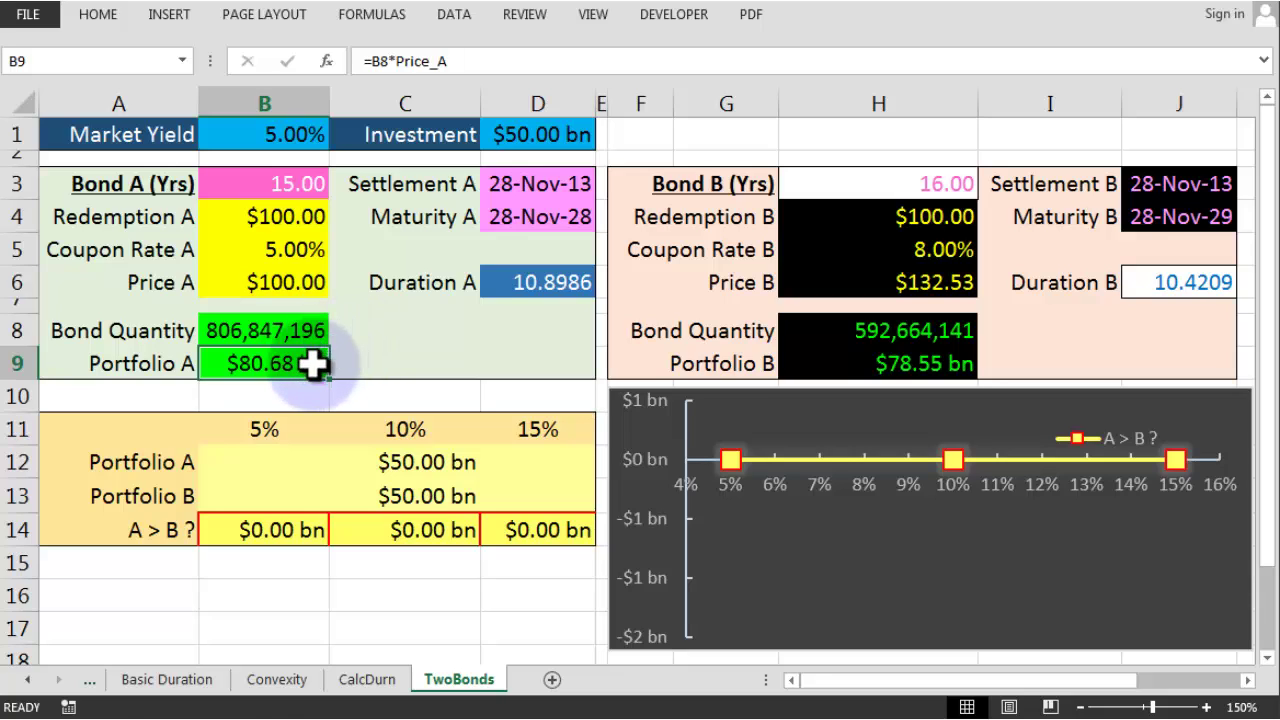
Paste Portfolio A's $80.68 bn as a value into B12 under 5%.
{"action": "key", "text": "ctrl+c"}
{"action": "left_click", "coordinate": [276, 460]}
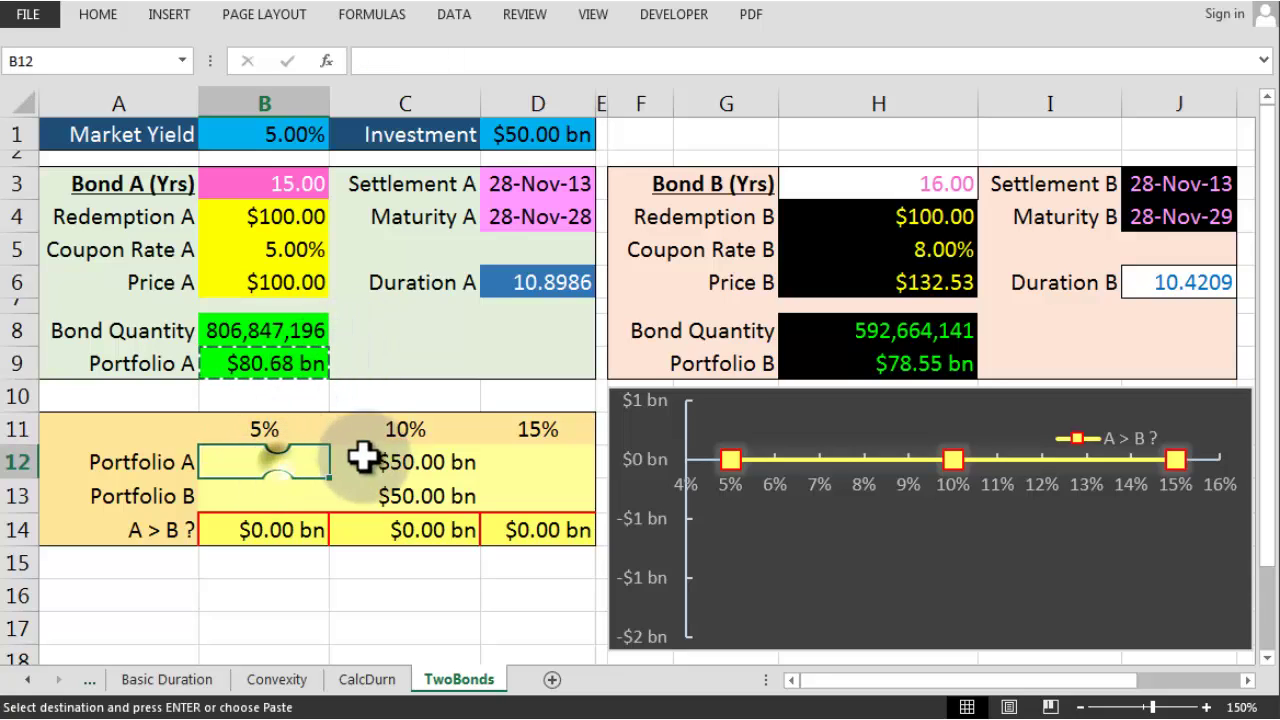
{"action": "left_click", "coordinate": [97, 15]}
{"action": "left_click", "coordinate": [27, 99]}
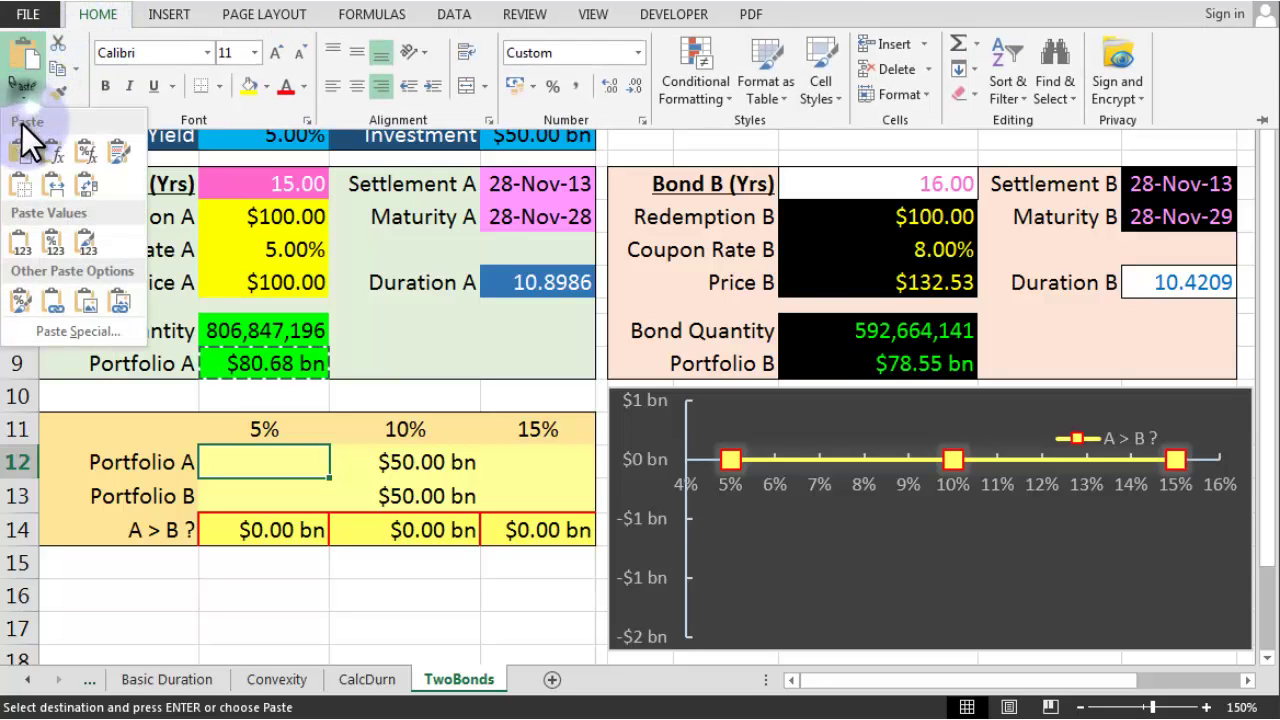
{"action": "left_click", "coordinate": [21, 243]}
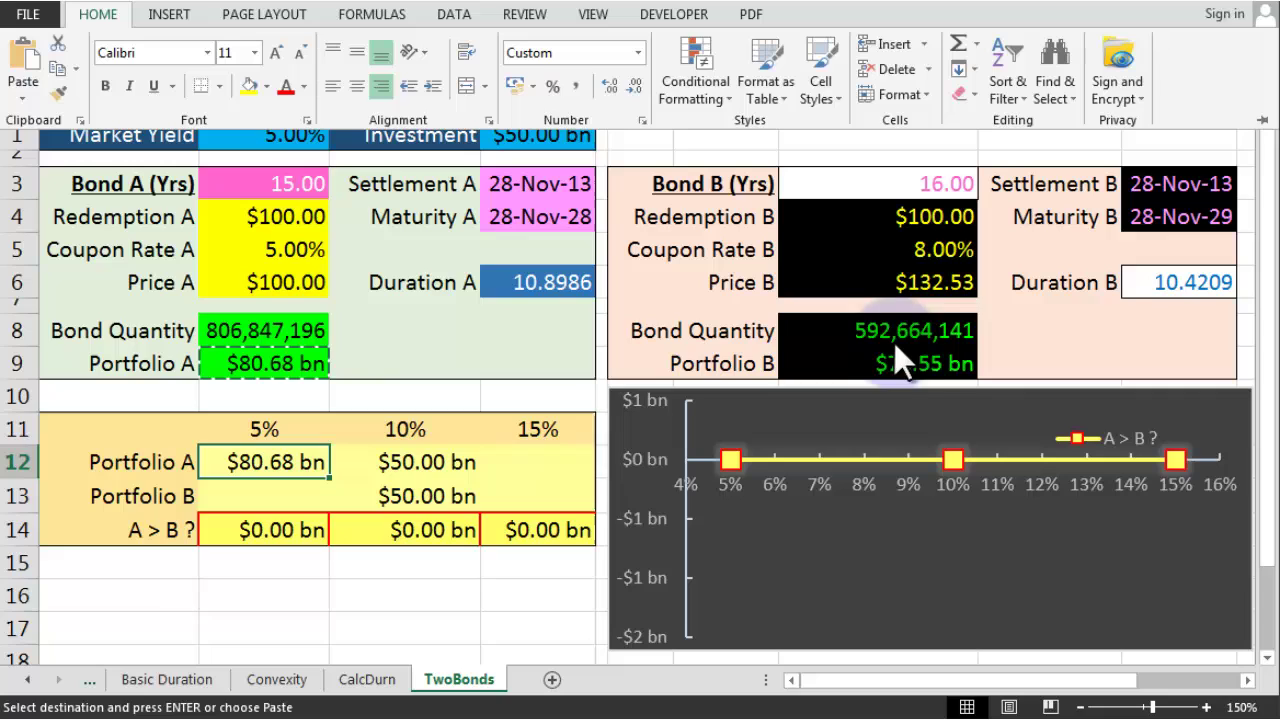
Paste Portfolio B's $78.55 bn as a value into B13, making A > B $2.14 bn.
{"action": "left_click", "coordinate": [965, 363]}
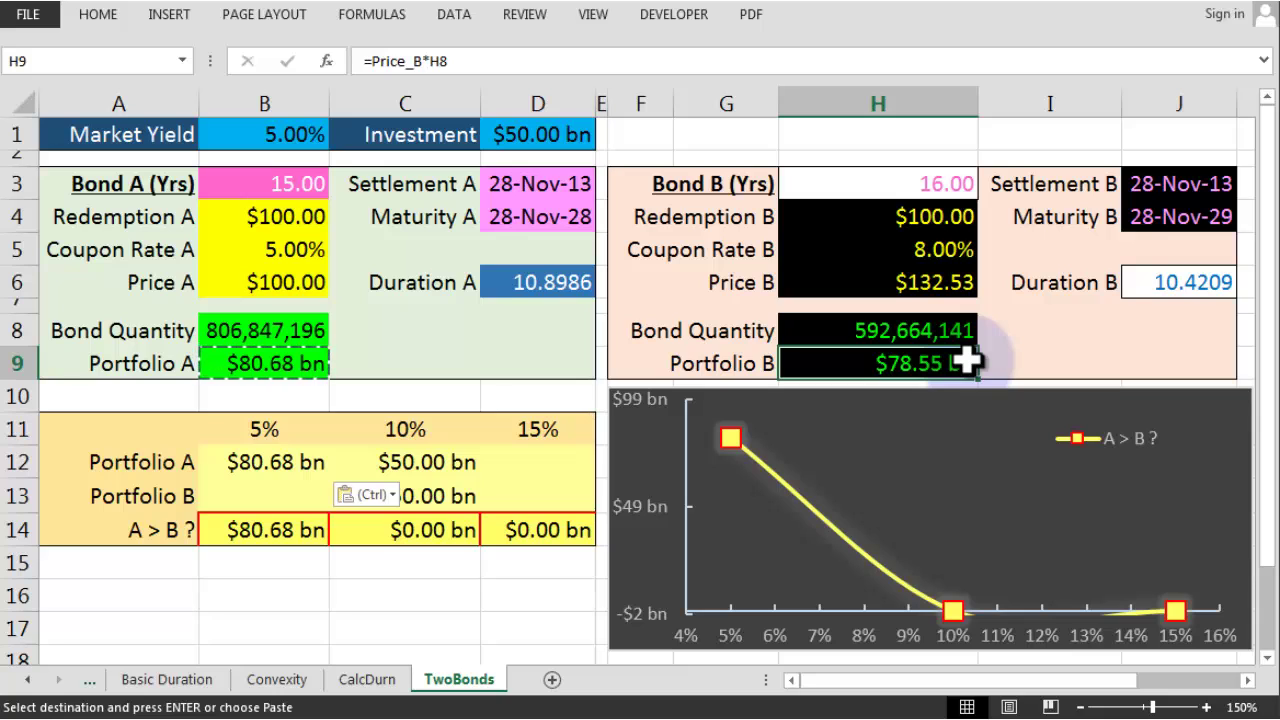
{"action": "key", "text": "ctrl+c"}
{"action": "left_click", "coordinate": [314, 498]}
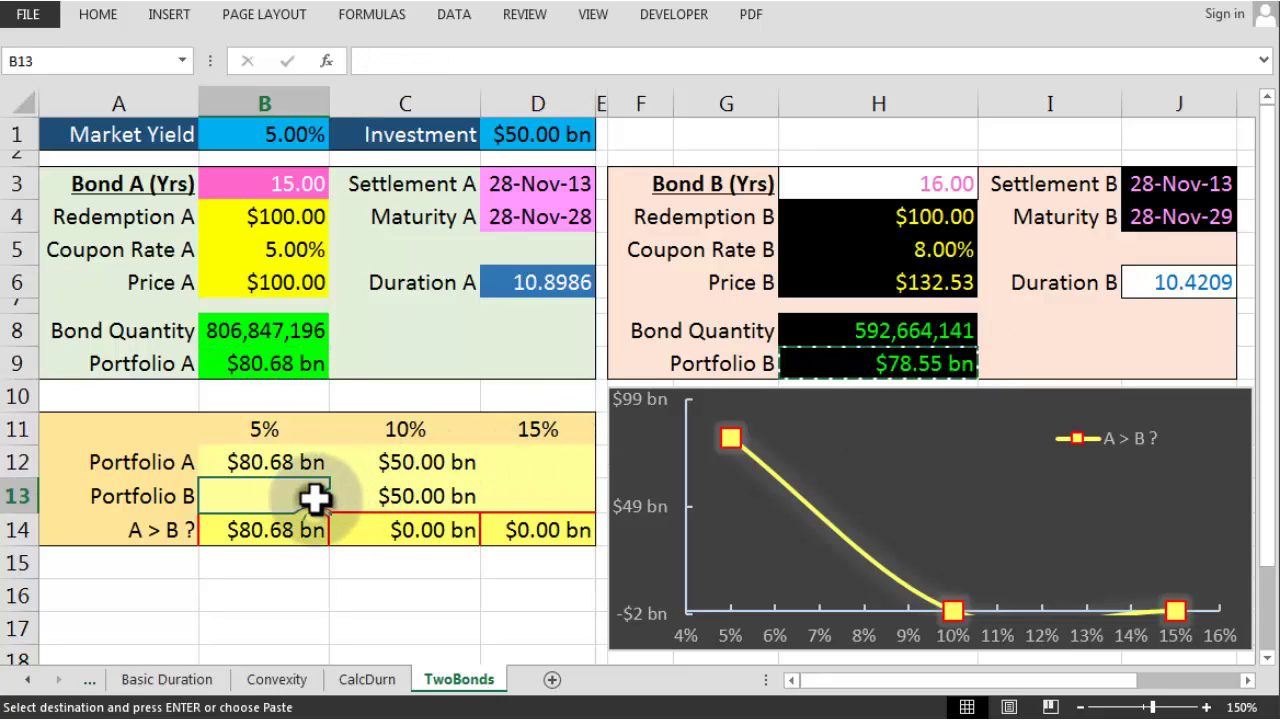
{"action": "left_click", "coordinate": [116, 14]}
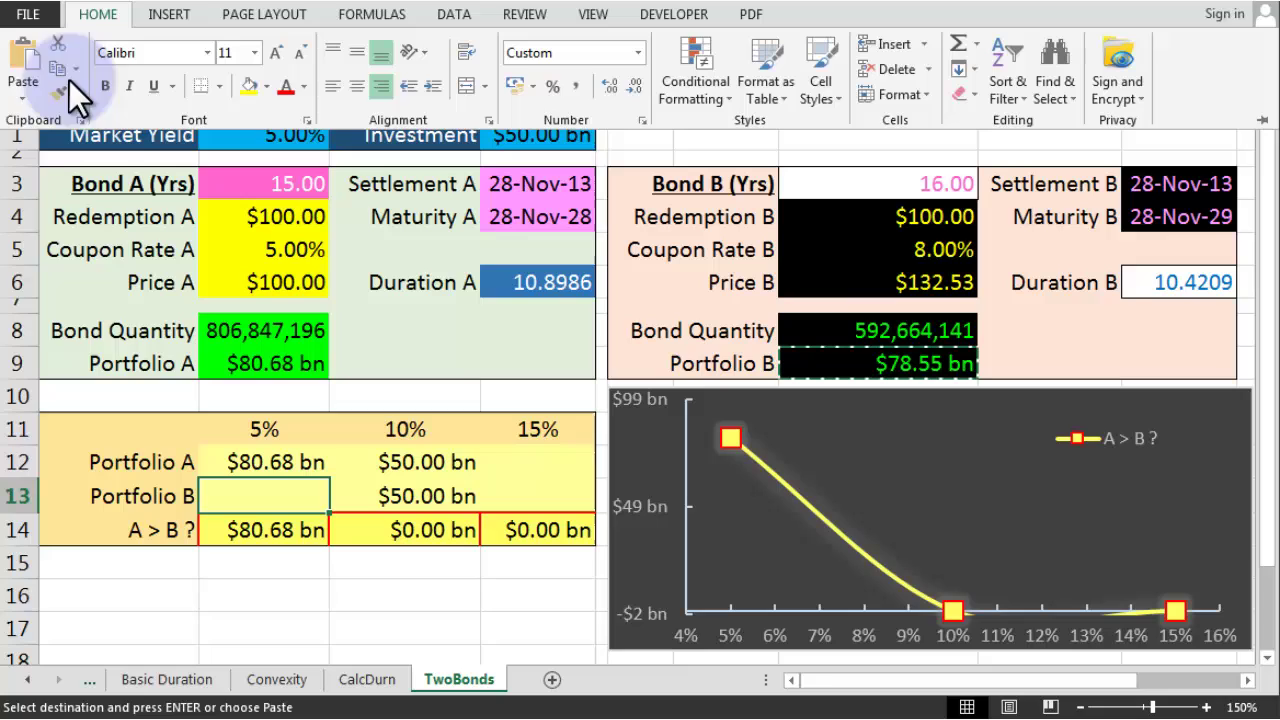
{"action": "left_click", "coordinate": [22, 94]}
{"action": "left_click", "coordinate": [21, 244]}
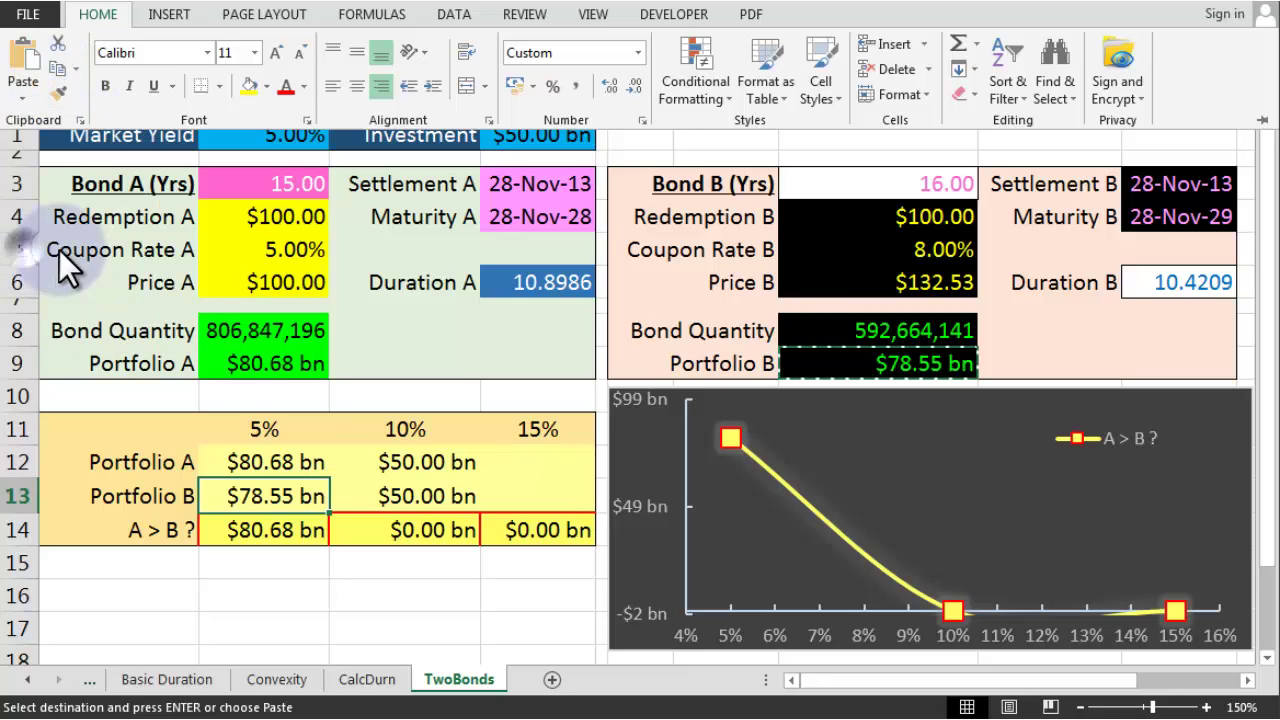
{"action": "left_click", "coordinate": [408, 562]}
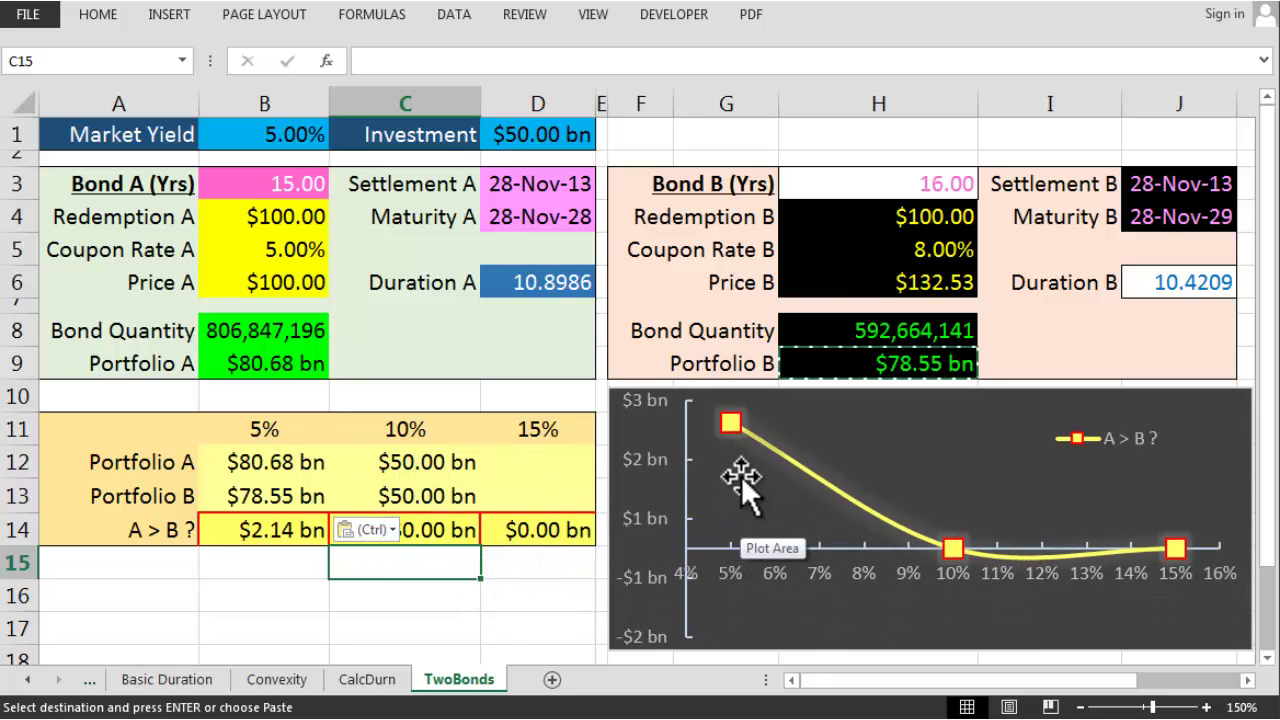
{"action": "left_click", "coordinate": [295, 530]}
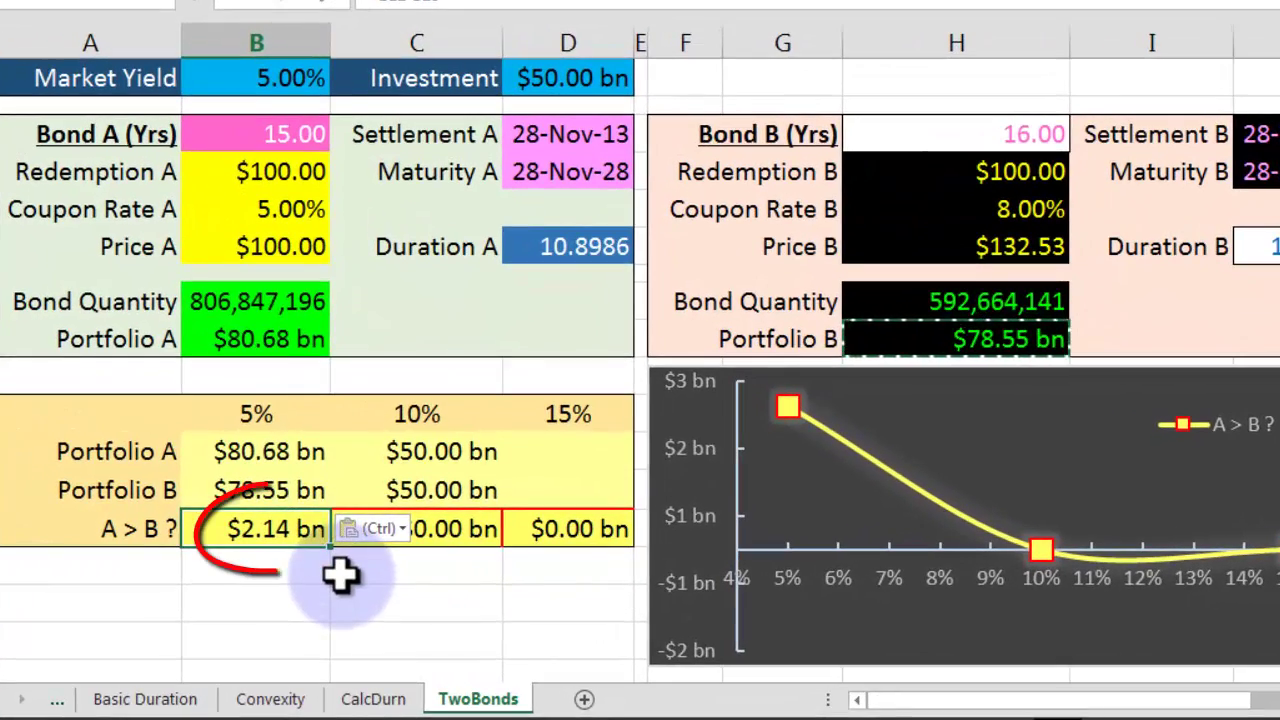
{"action": "left_click", "coordinate": [977, 336]}
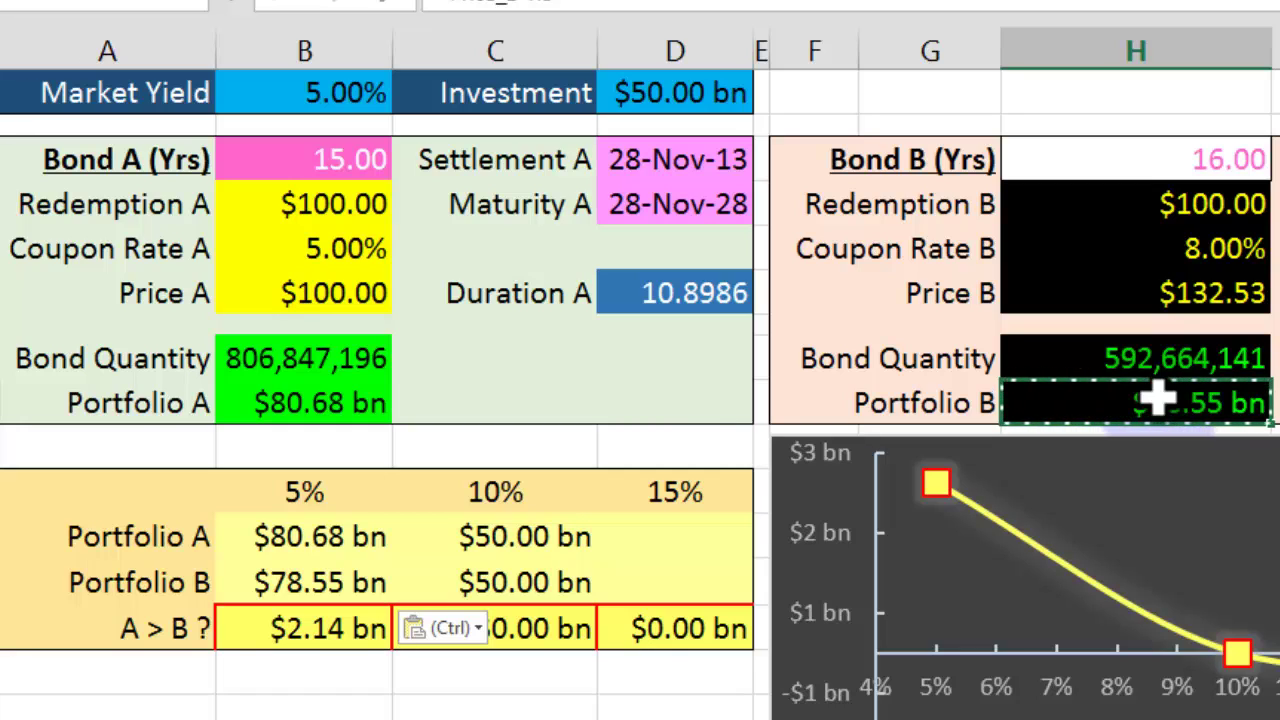
{"action": "left_click", "coordinate": [337, 403]}
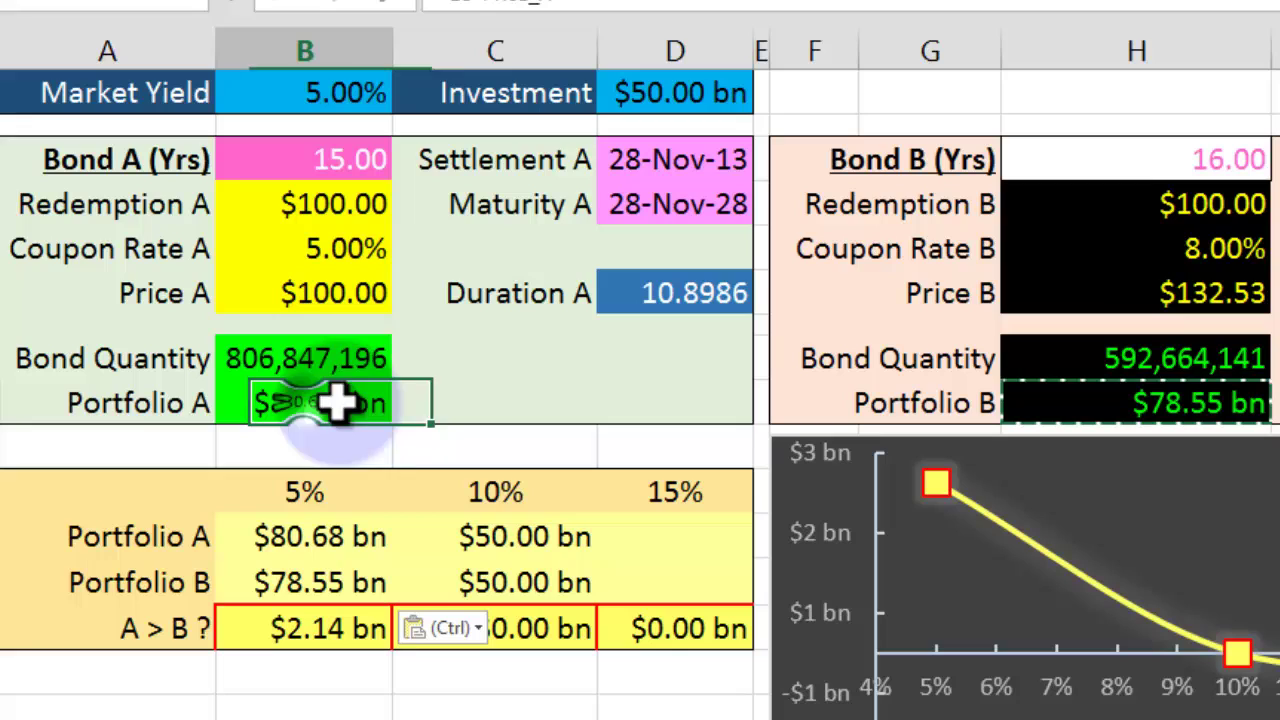
{"action": "left_click", "coordinate": [309, 629]}
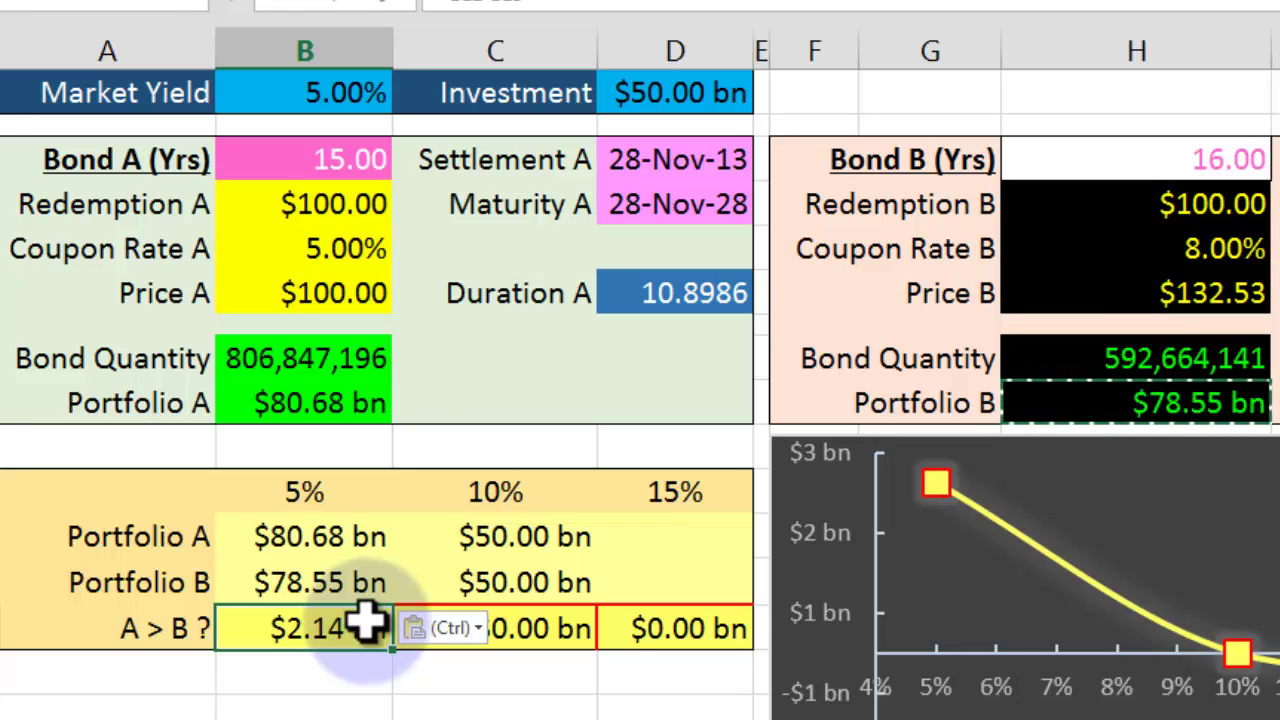
{"action": "left_click", "coordinate": [345, 93]}
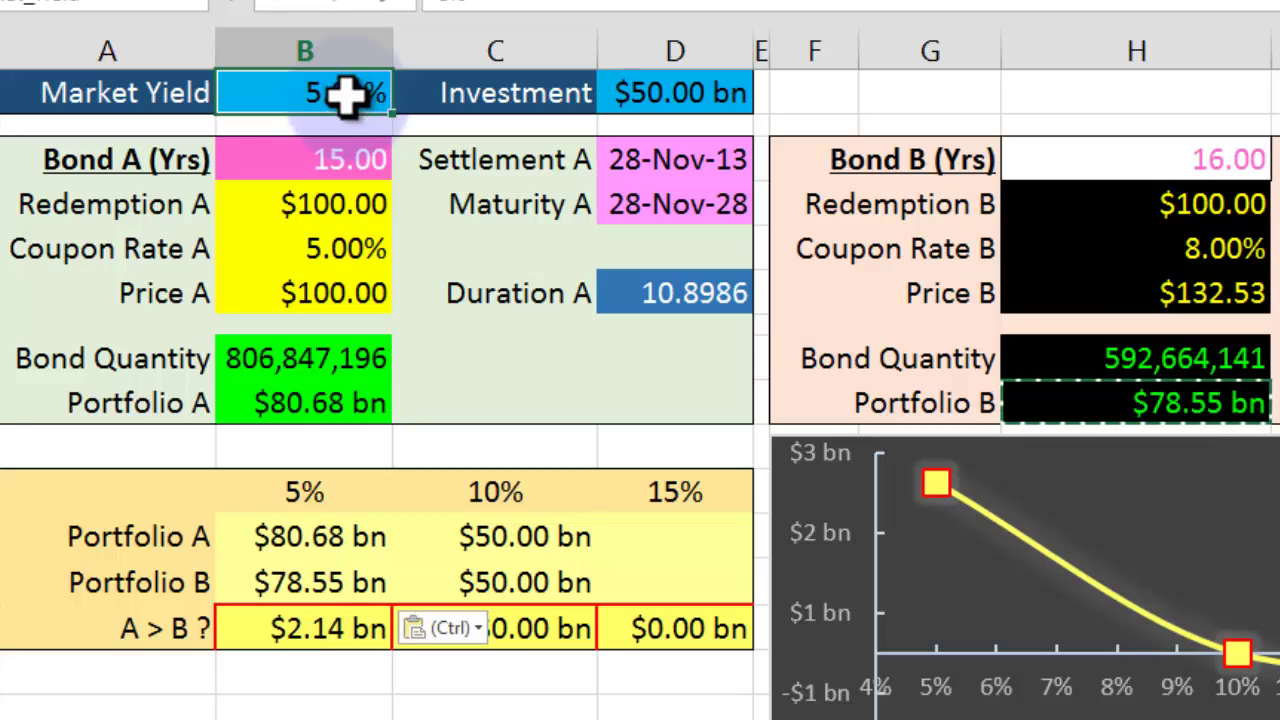
{"action": "left_click", "coordinate": [345, 400]}
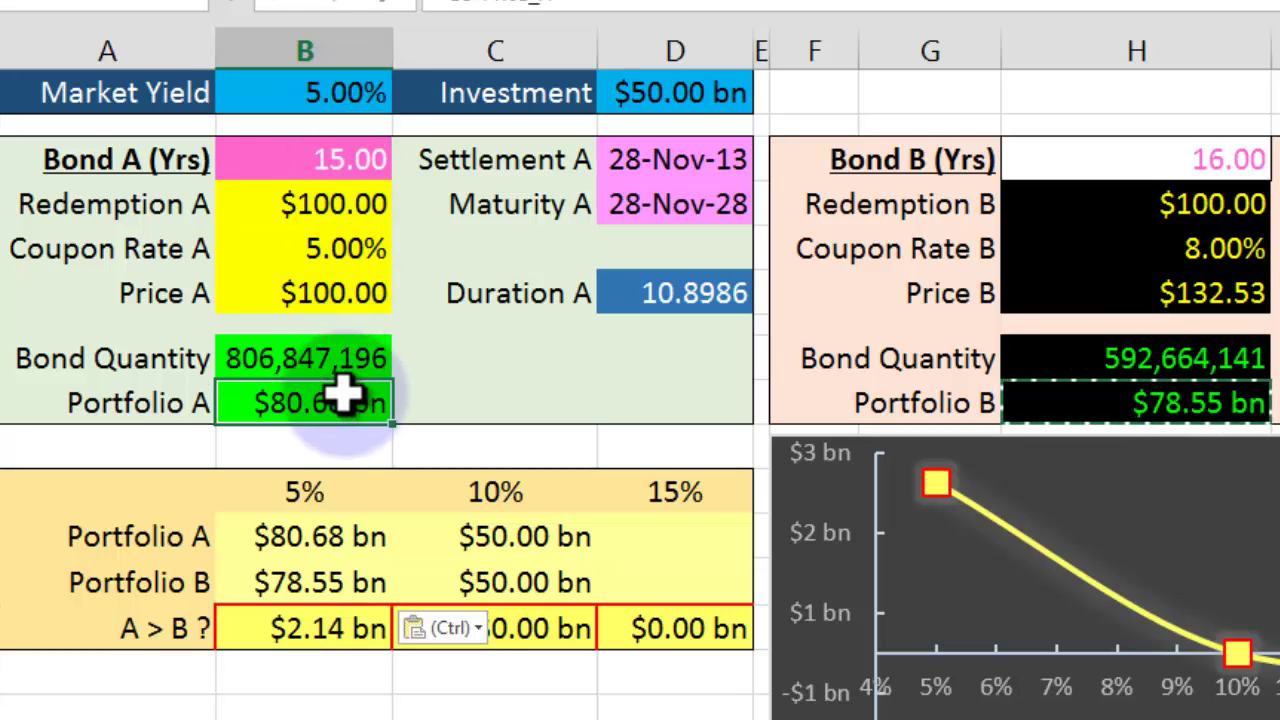
{"action": "left_click", "coordinate": [675, 295]}
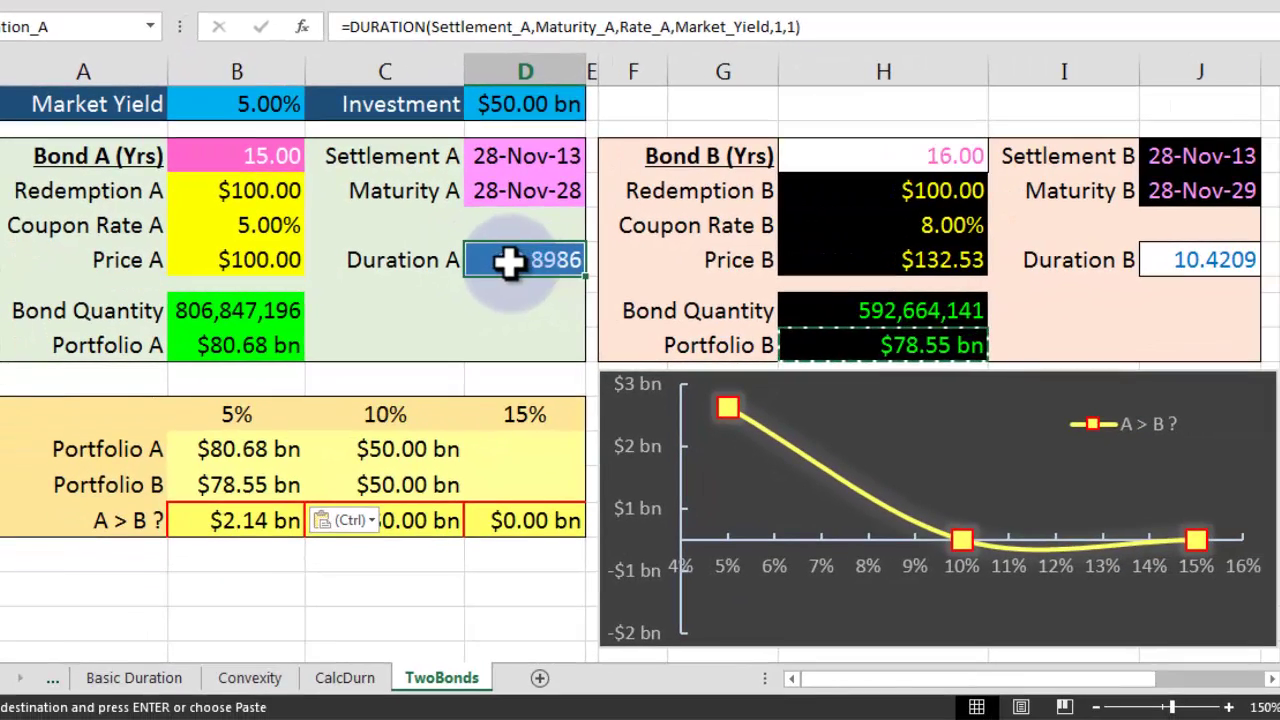
{"action": "left_click", "coordinate": [1195, 260]}
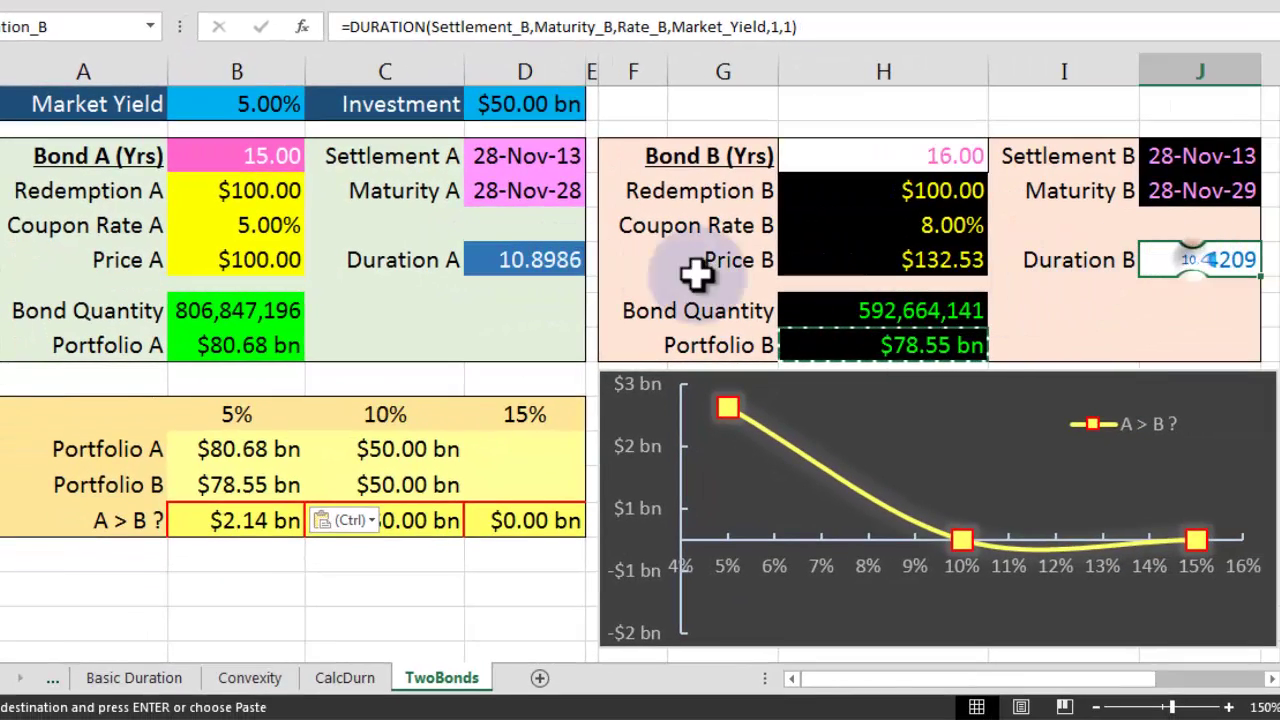
{"action": "left_click", "coordinate": [553, 261]}
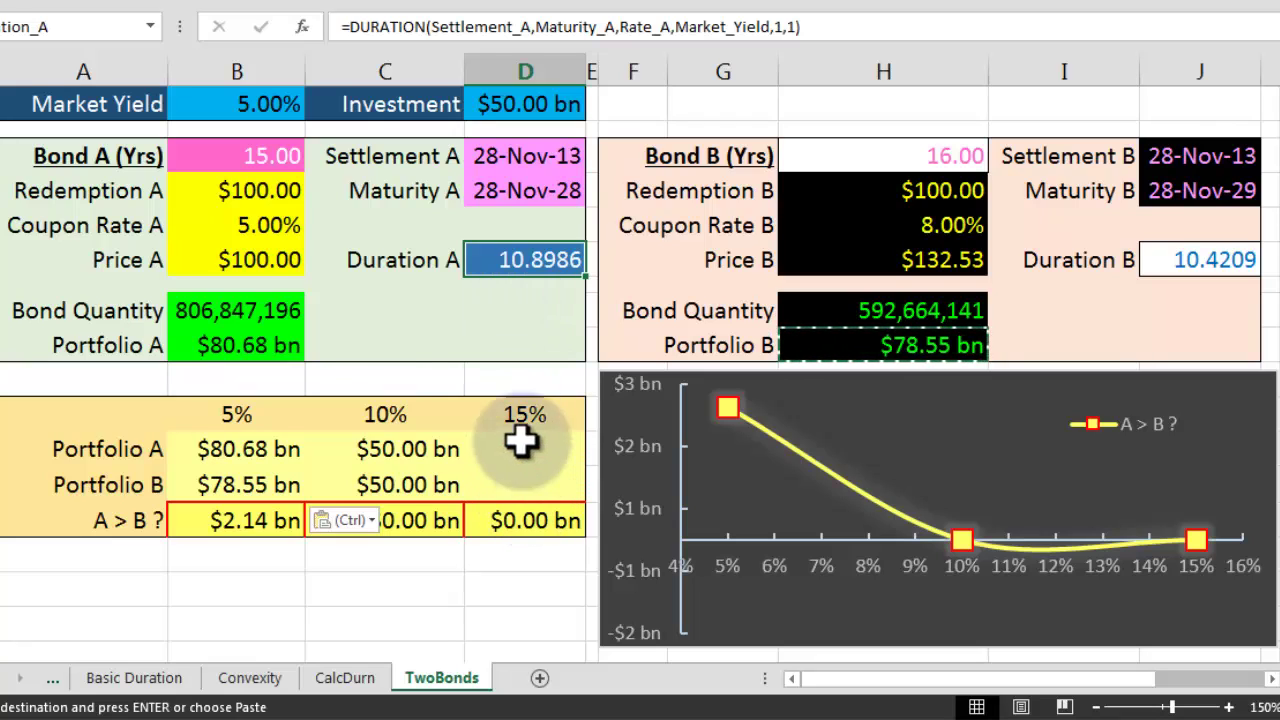
Set Market Yield to 10% then 15%, and copy Portfolio A's recalculated $33.51 bn.
{"action": "left_click", "coordinate": [268, 101]}
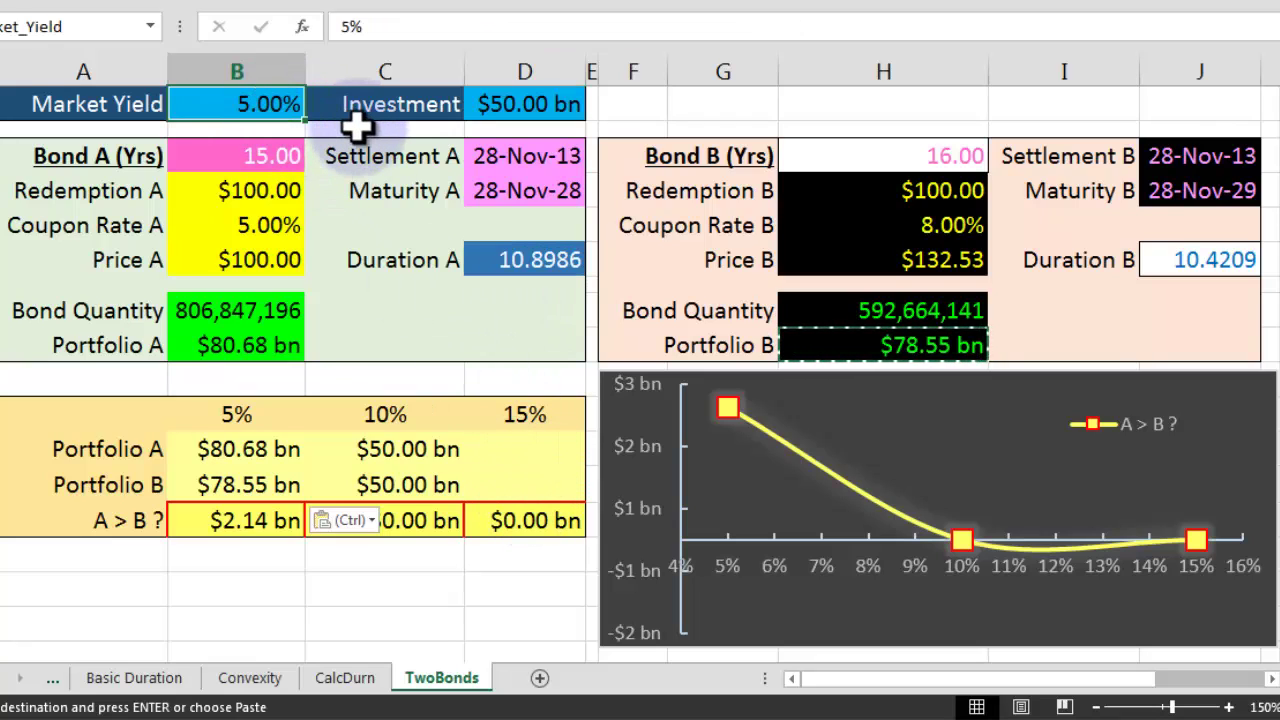
{"action": "type", "text": "10%"}
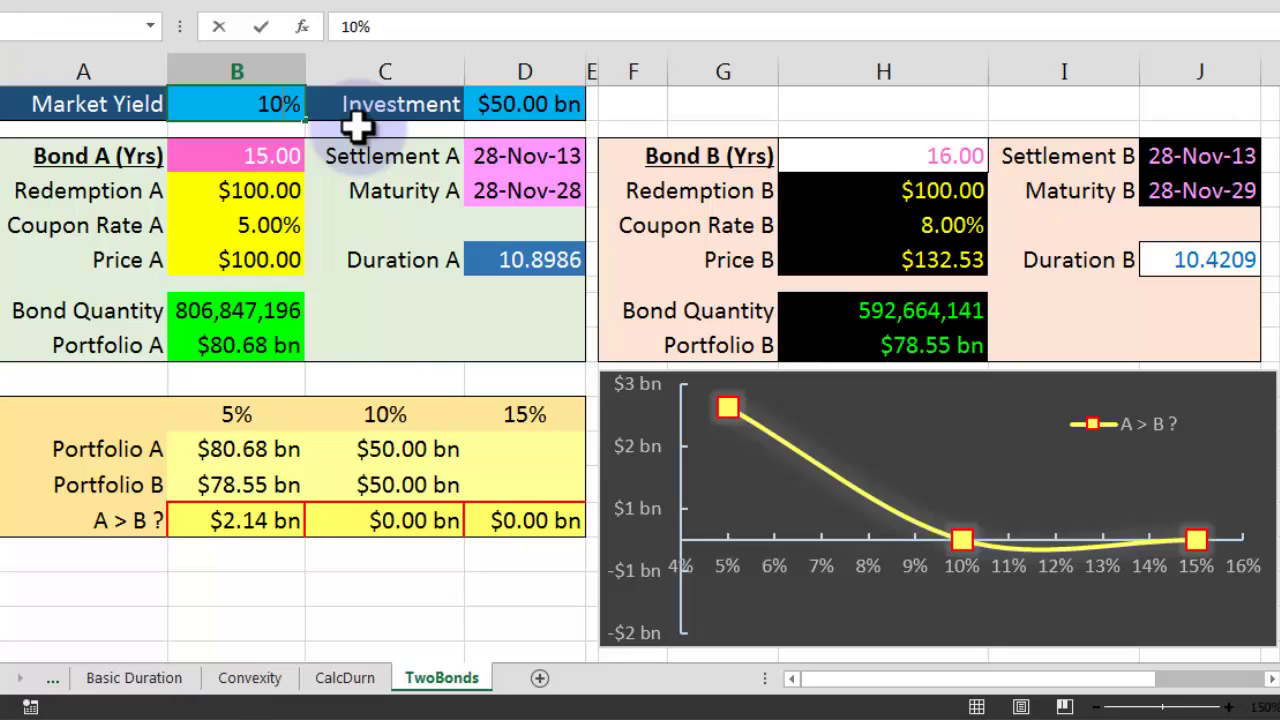
{"action": "key", "text": "Return"}
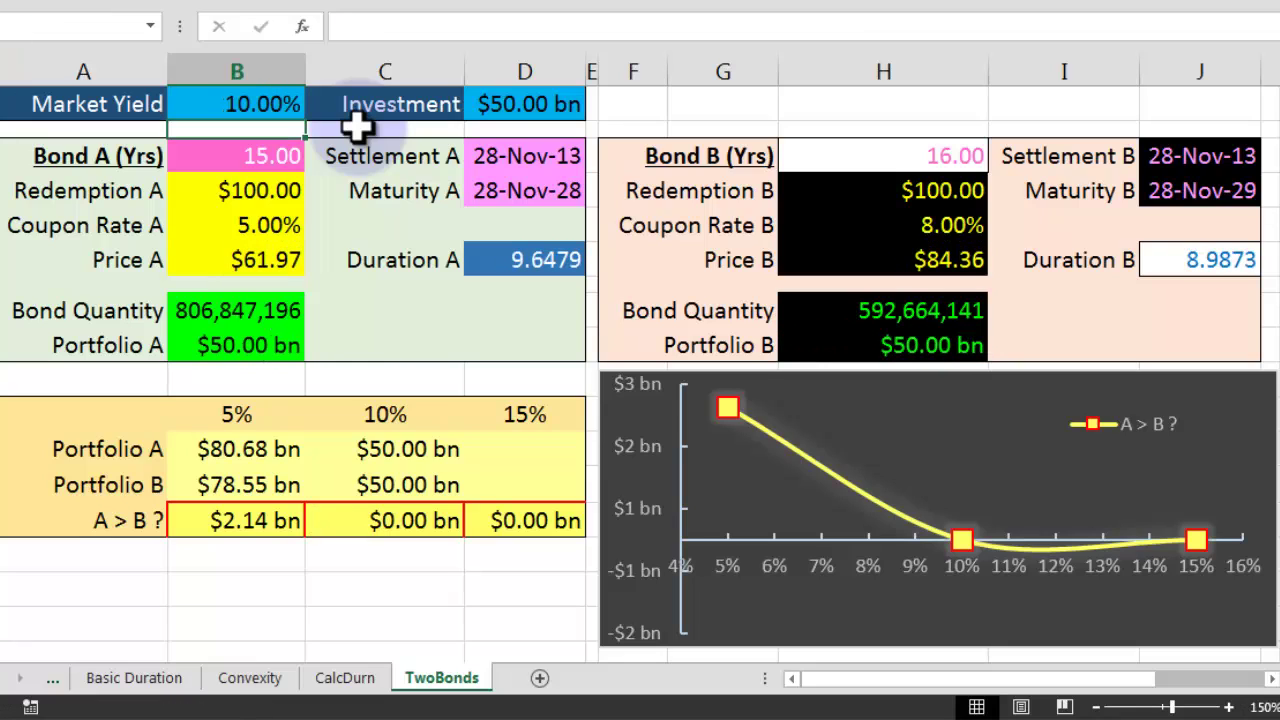
{"action": "left_click", "coordinate": [275, 112]}
{"action": "type", "text": "1%"}
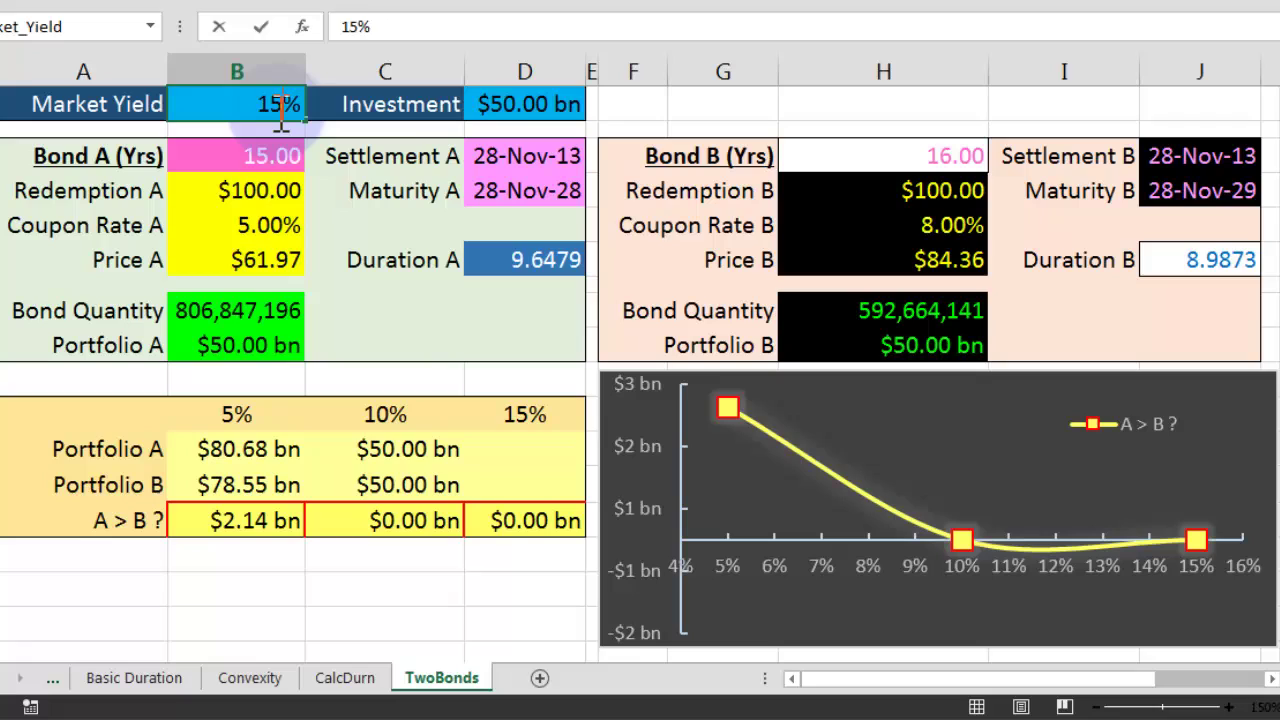
{"action": "type", "text": "5"}
{"action": "key", "text": "Return"}
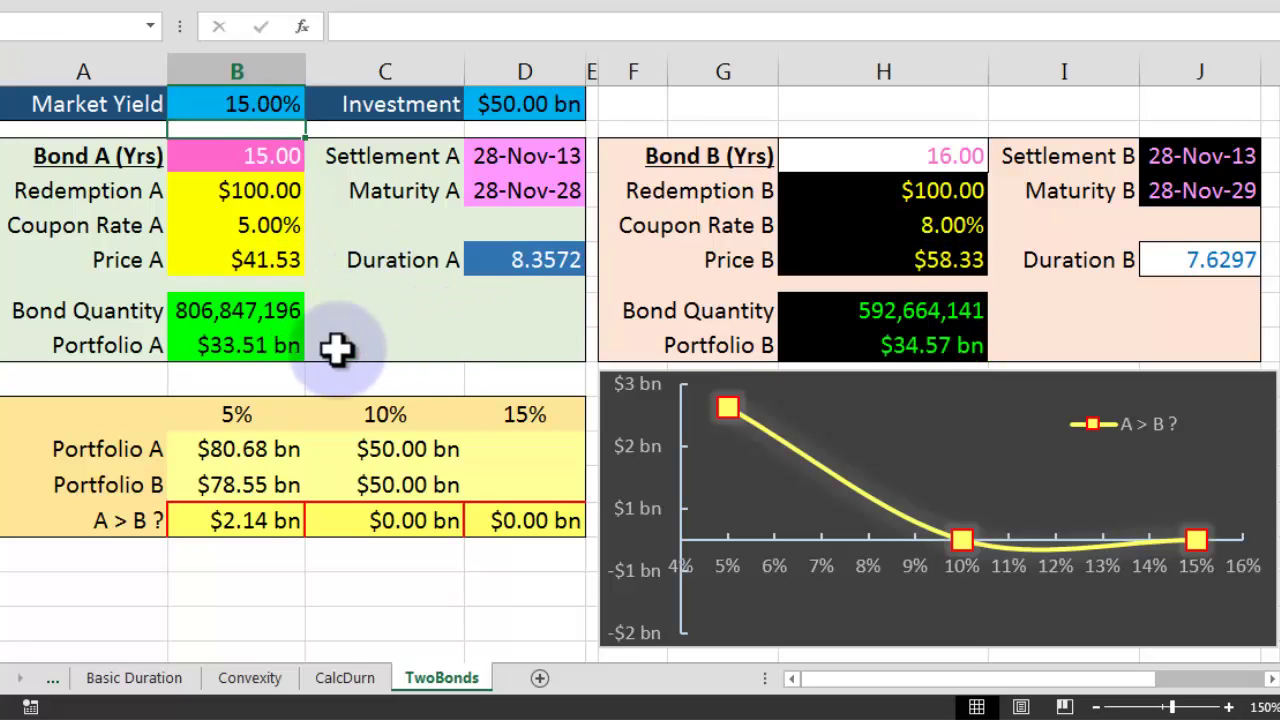
{"action": "left_click", "coordinate": [258, 346]}
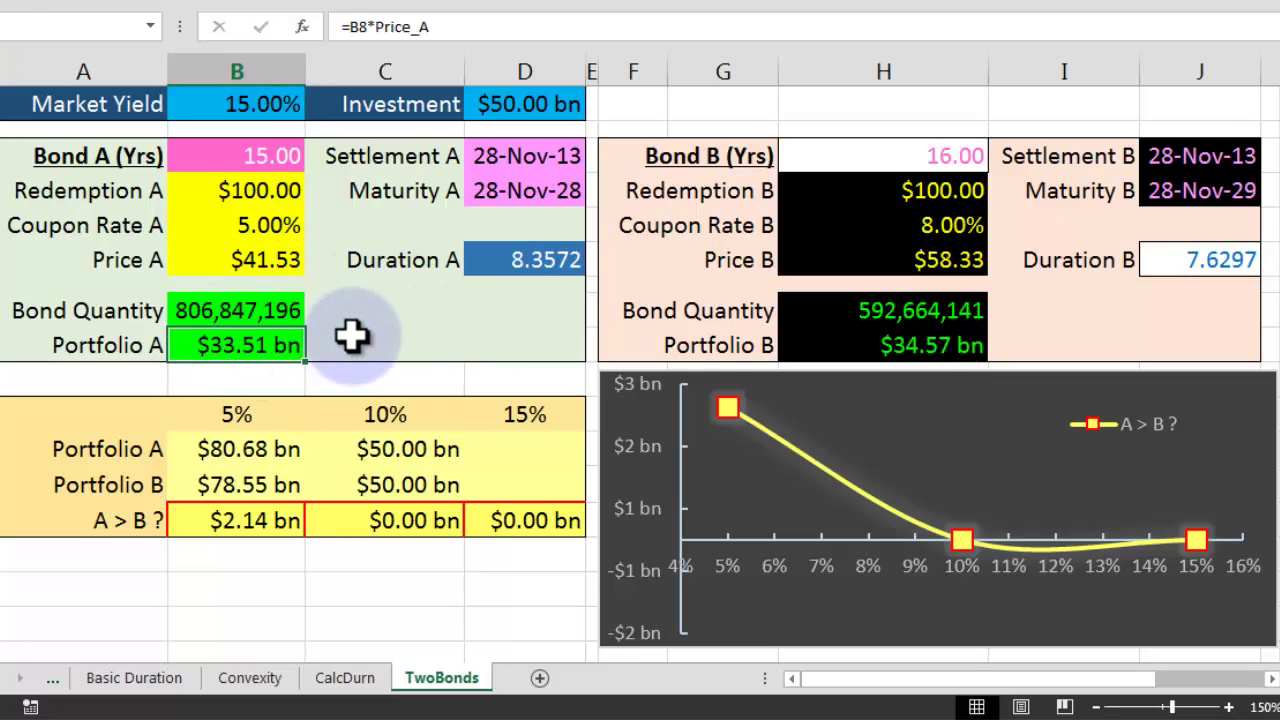
{"action": "key", "text": "ctrl+c"}
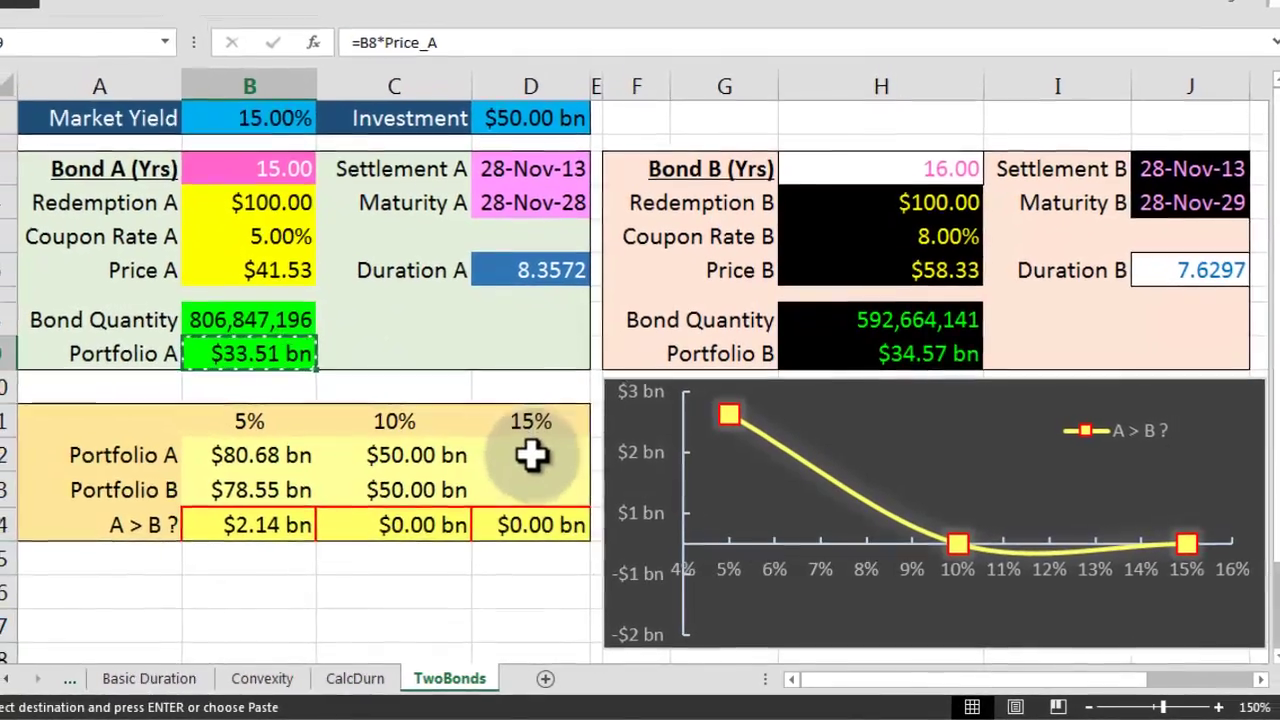
Paste Portfolio A's $33.51 bn as a value into D12 under 15%.
{"action": "left_click", "coordinate": [525, 449]}
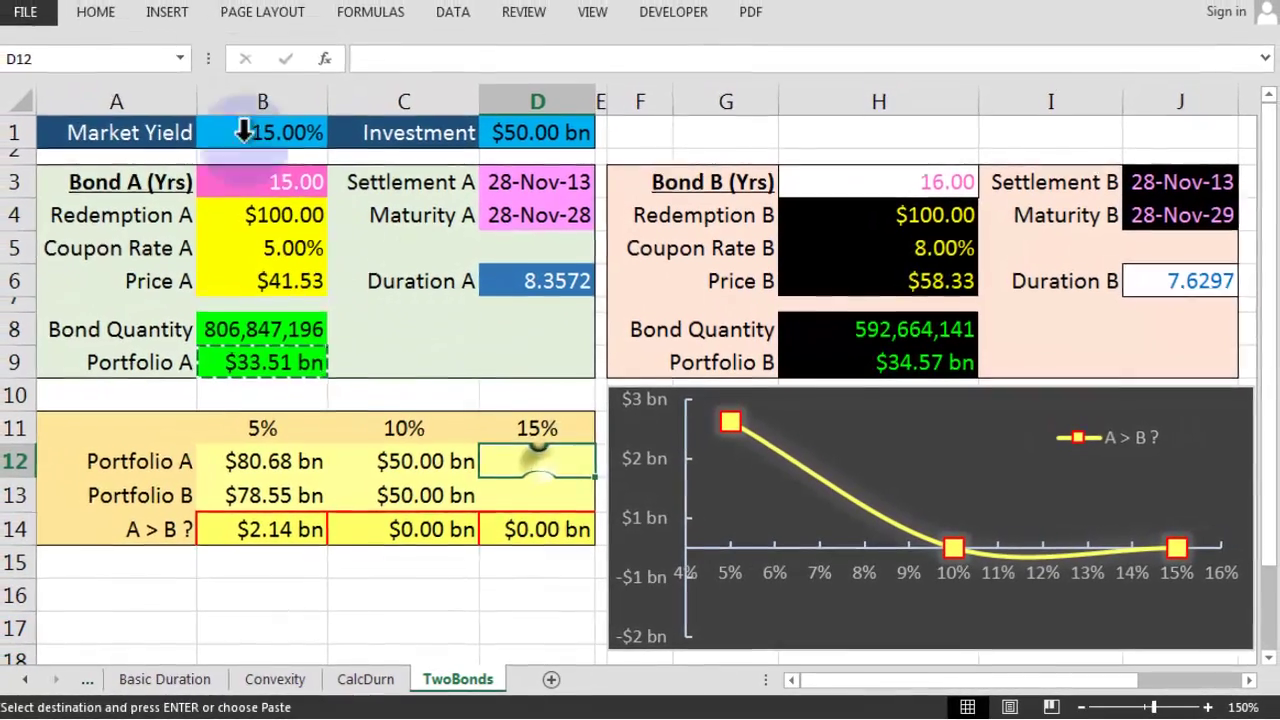
{"action": "left_click", "coordinate": [97, 14]}
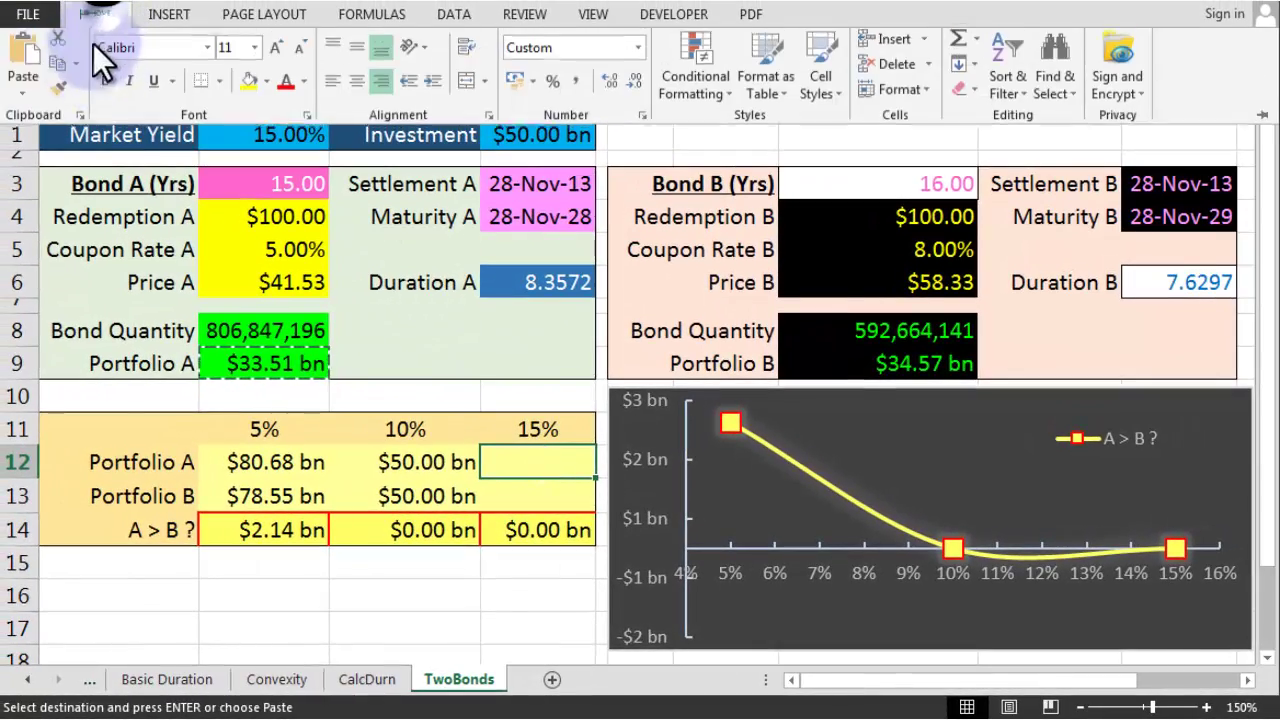
{"action": "left_click", "coordinate": [22, 100]}
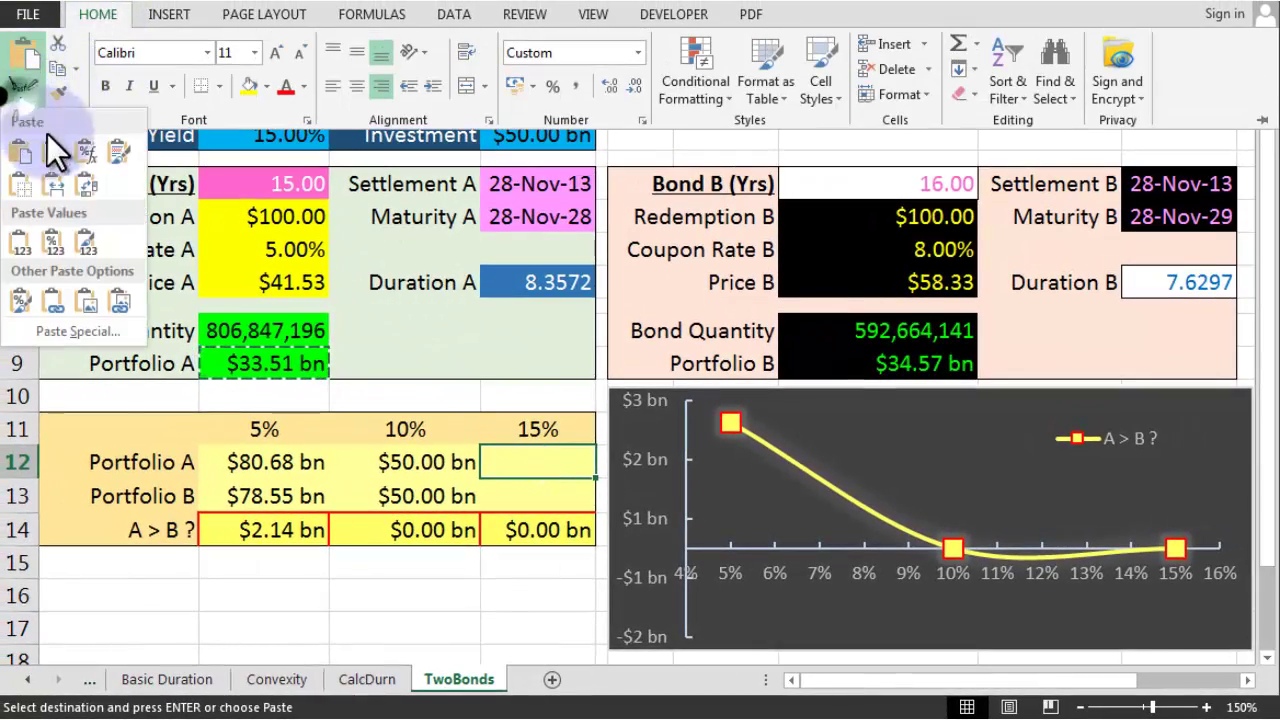
{"action": "left_click", "coordinate": [22, 240]}
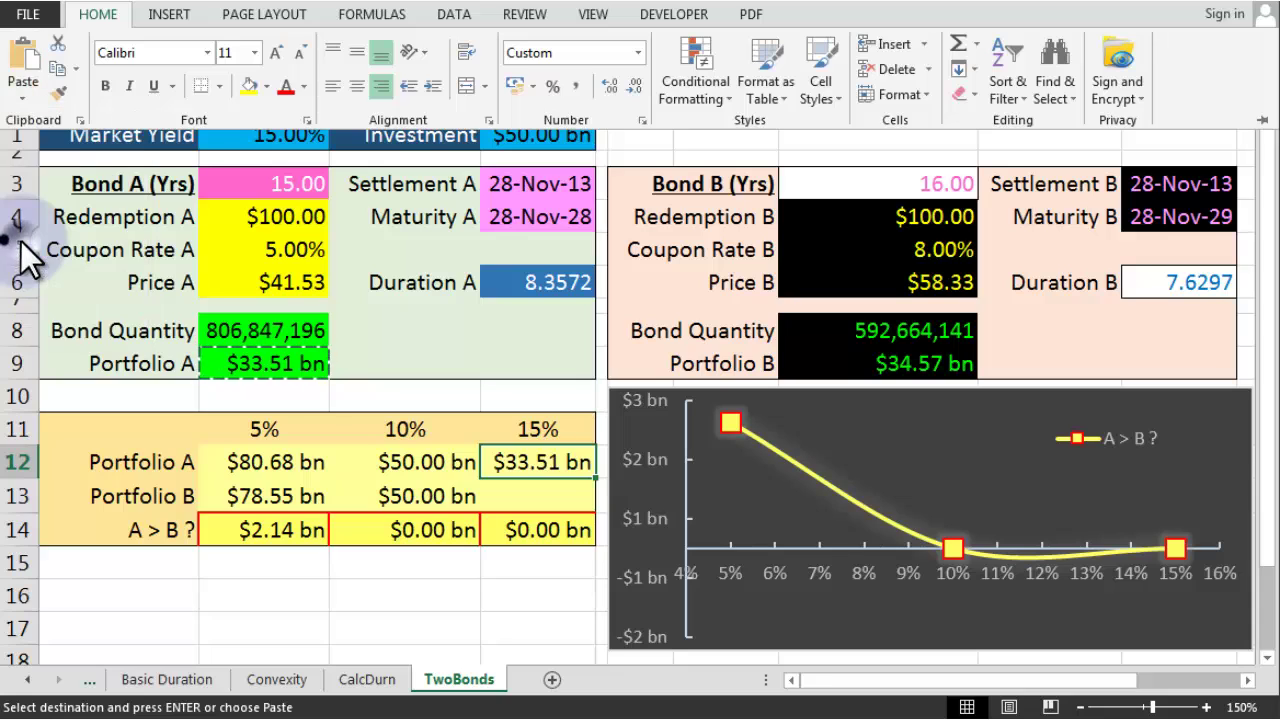
{"action": "left_click", "coordinate": [531, 566]}
{"action": "left_click", "coordinate": [530, 562]}
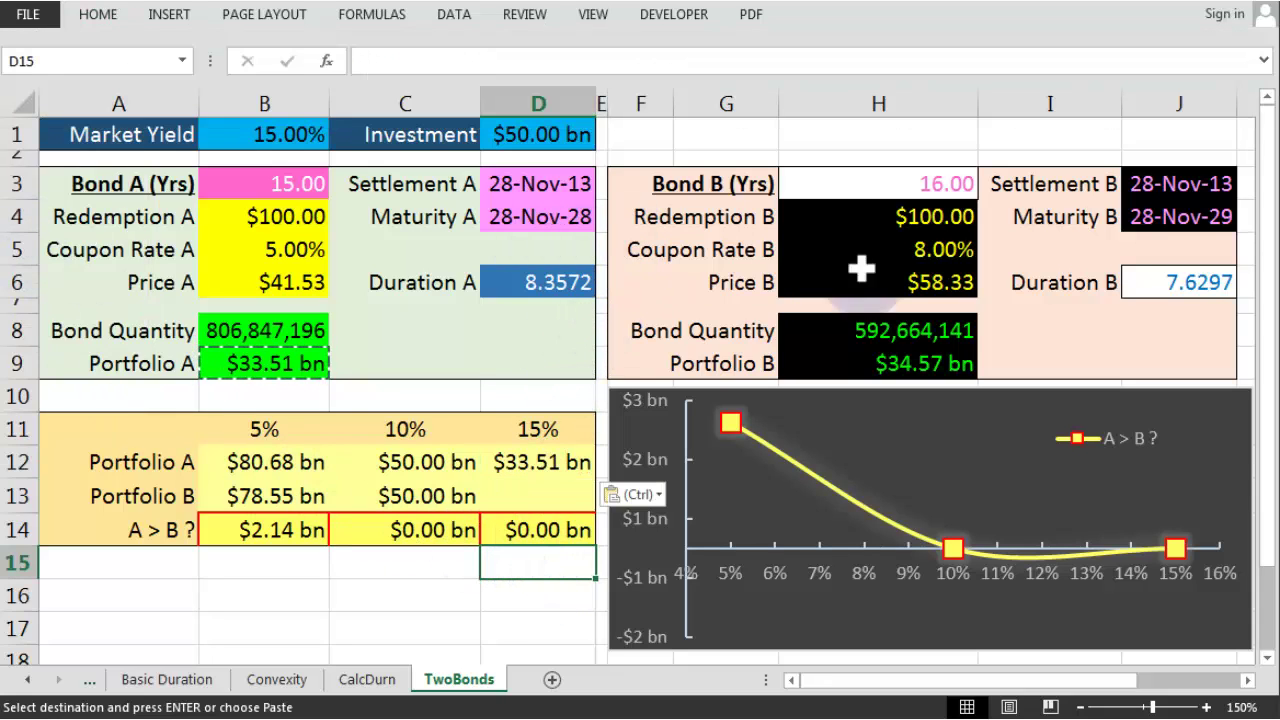
Paste Portfolio B's $34.57 bn as a value into D13, making A > B -$1.06 bn.
{"action": "left_click", "coordinate": [884, 365]}
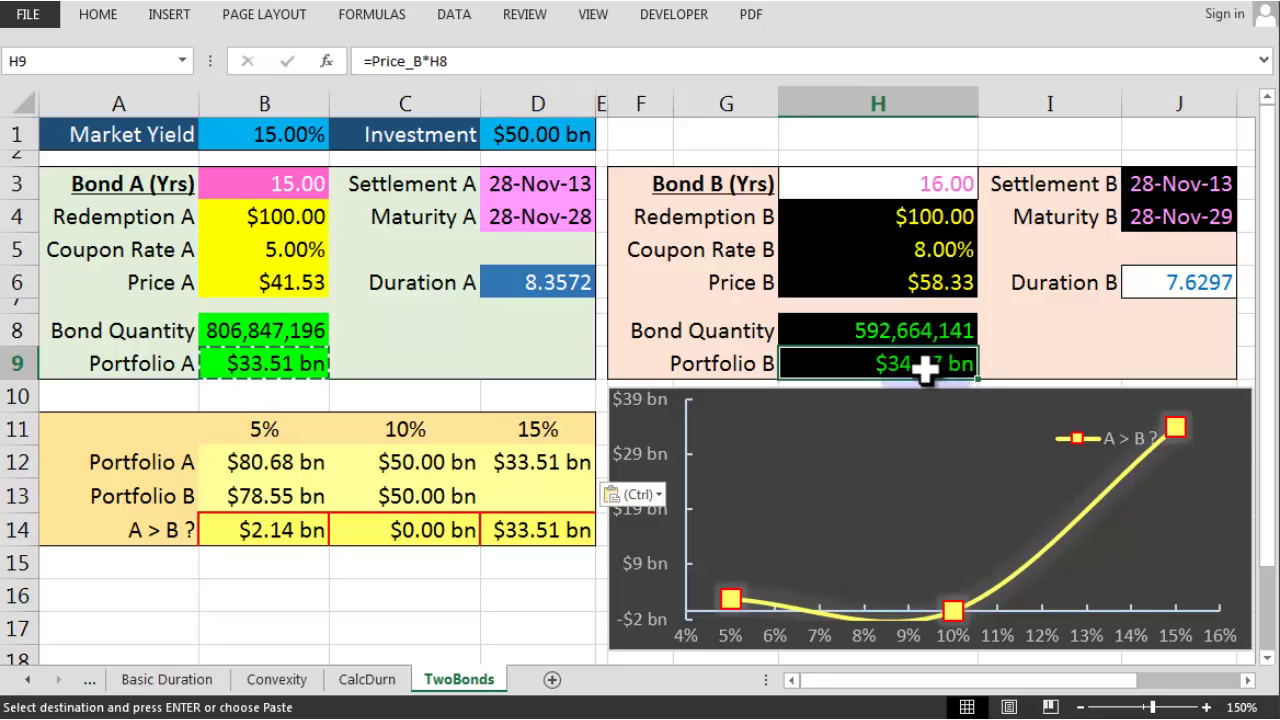
{"action": "key", "text": "ctrl+c"}
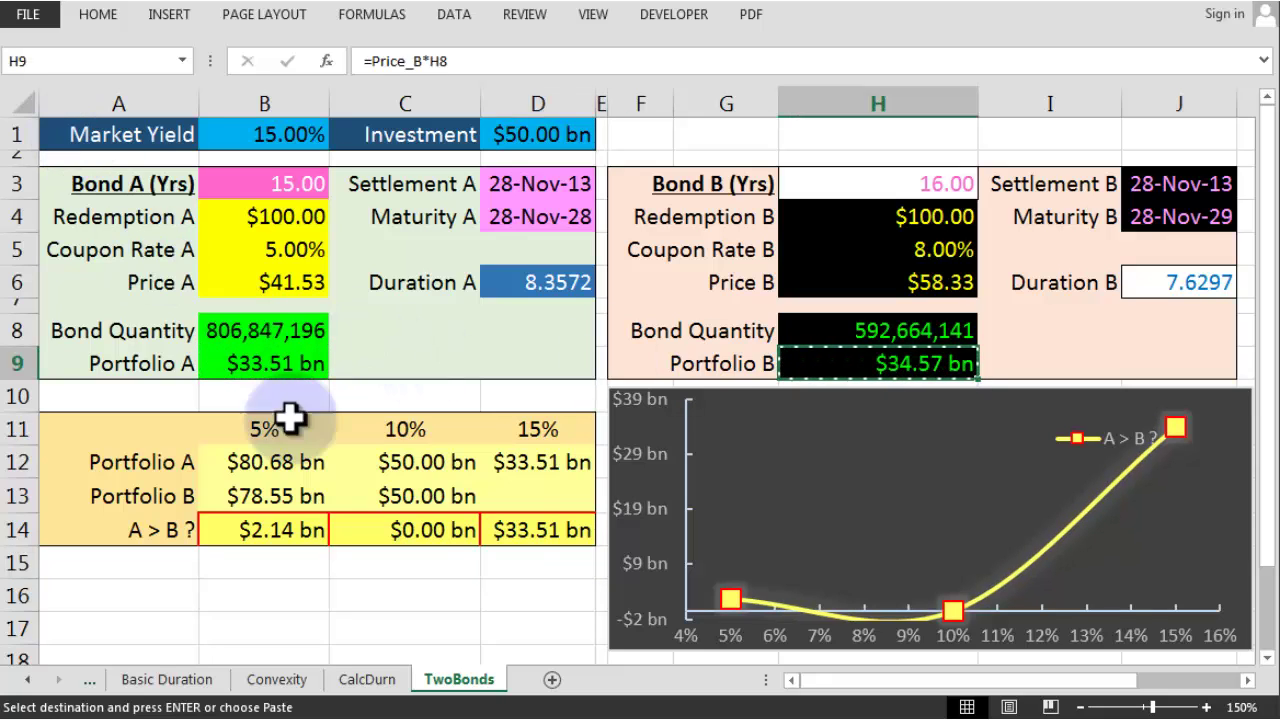
{"action": "left_click", "coordinate": [543, 494]}
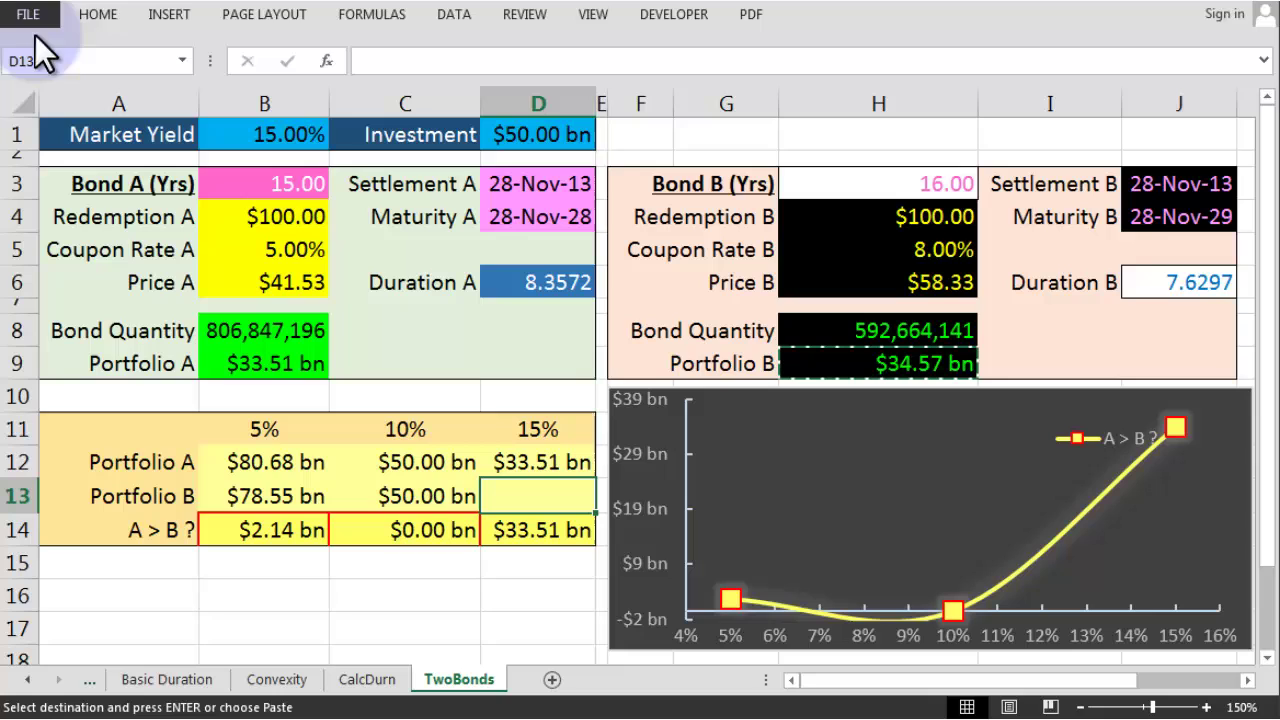
{"action": "left_click", "coordinate": [100, 18]}
{"action": "left_click", "coordinate": [23, 97]}
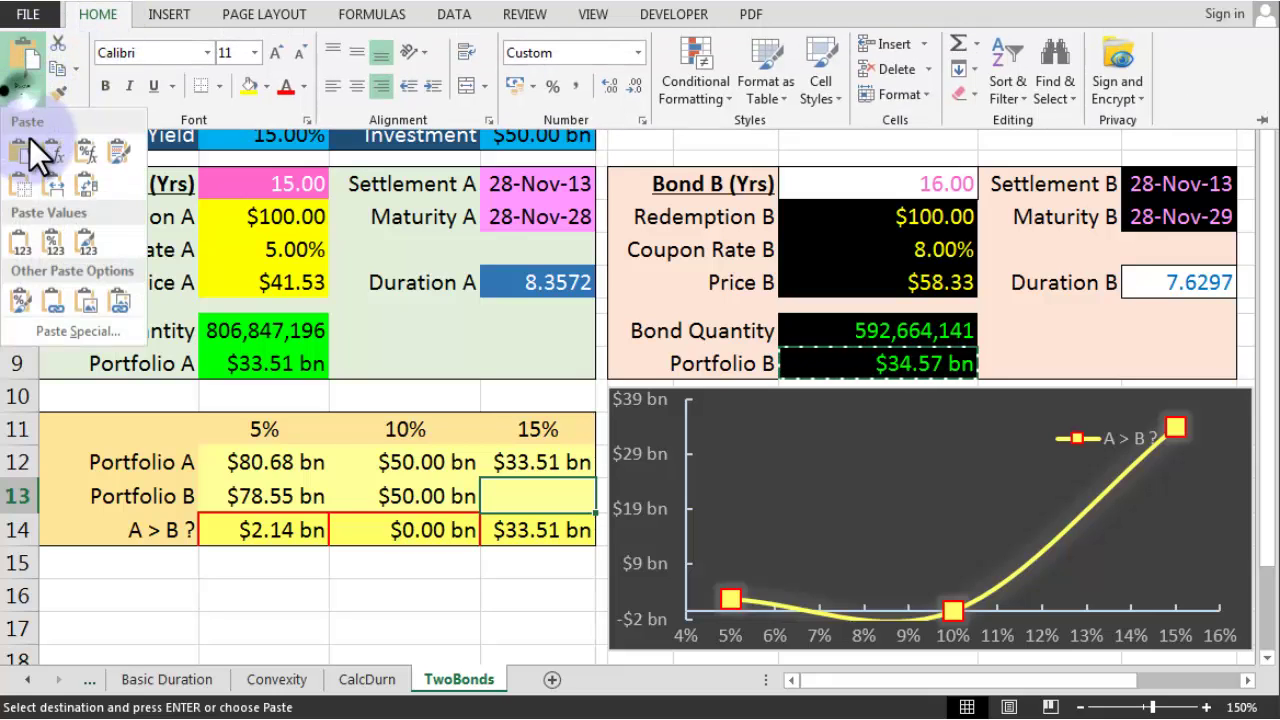
{"action": "left_click", "coordinate": [24, 239]}
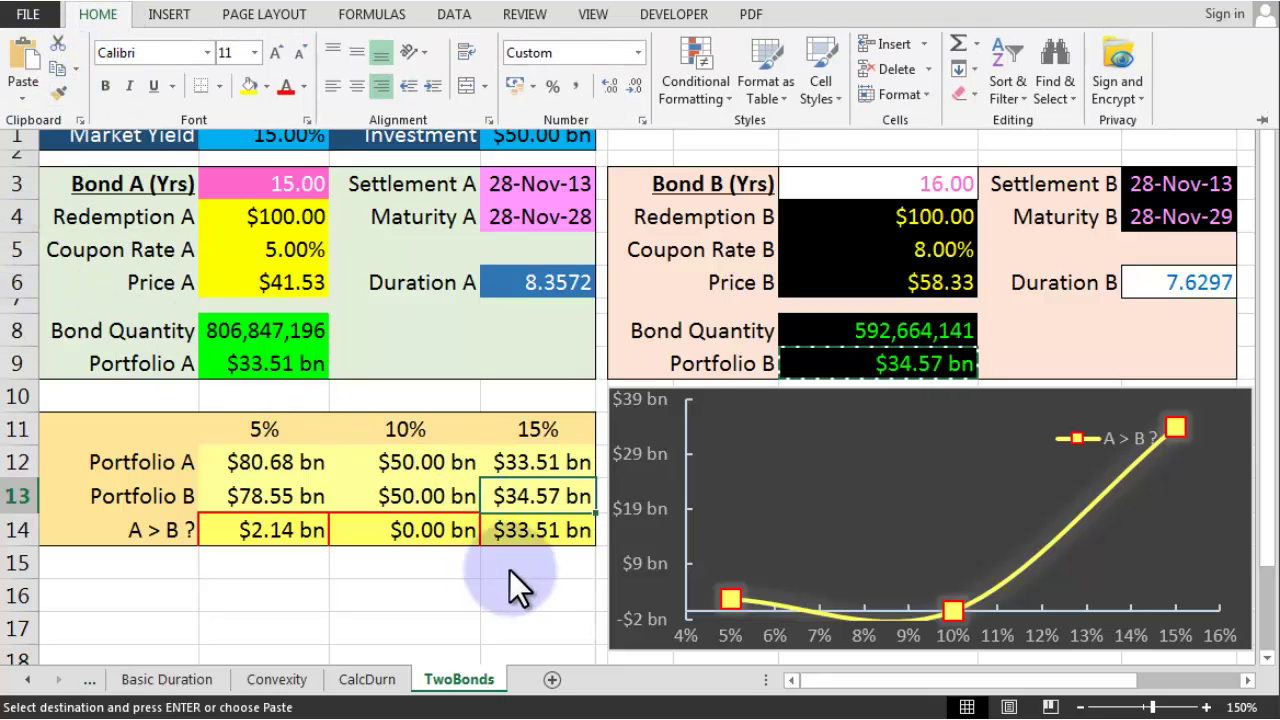
{"action": "left_click", "coordinate": [525, 592]}
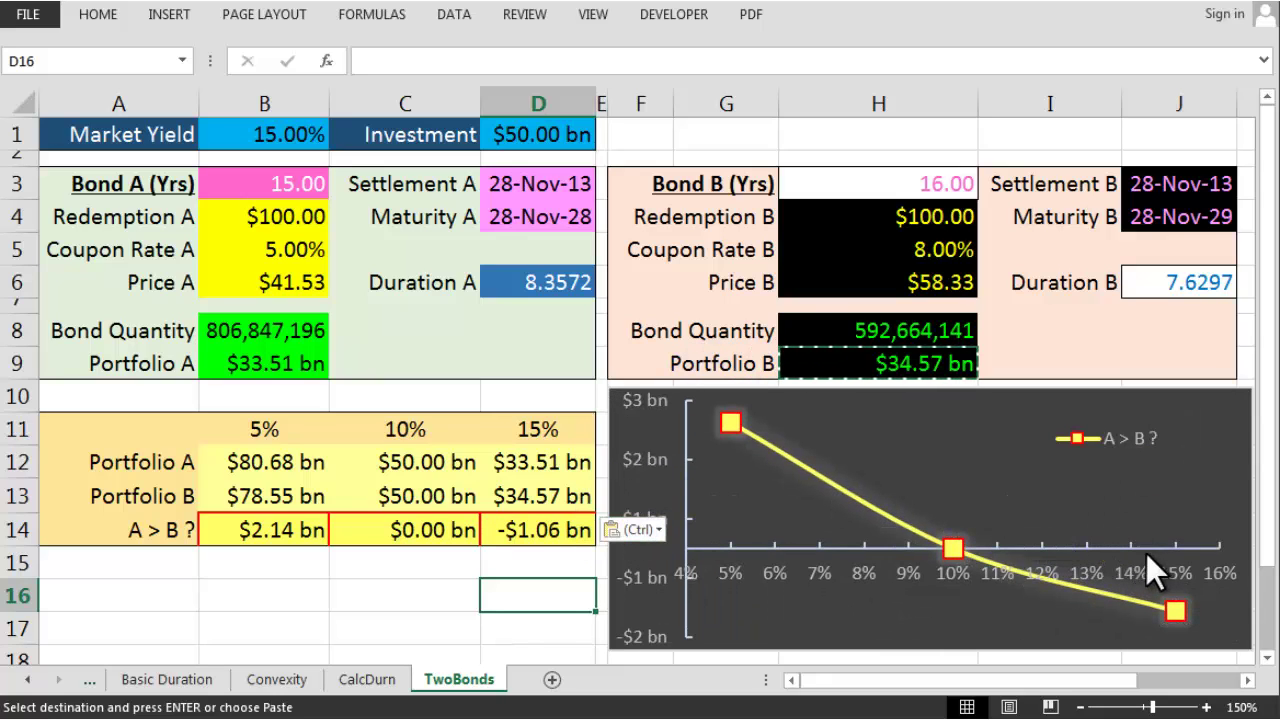
{"action": "left_click", "coordinate": [538, 530]}
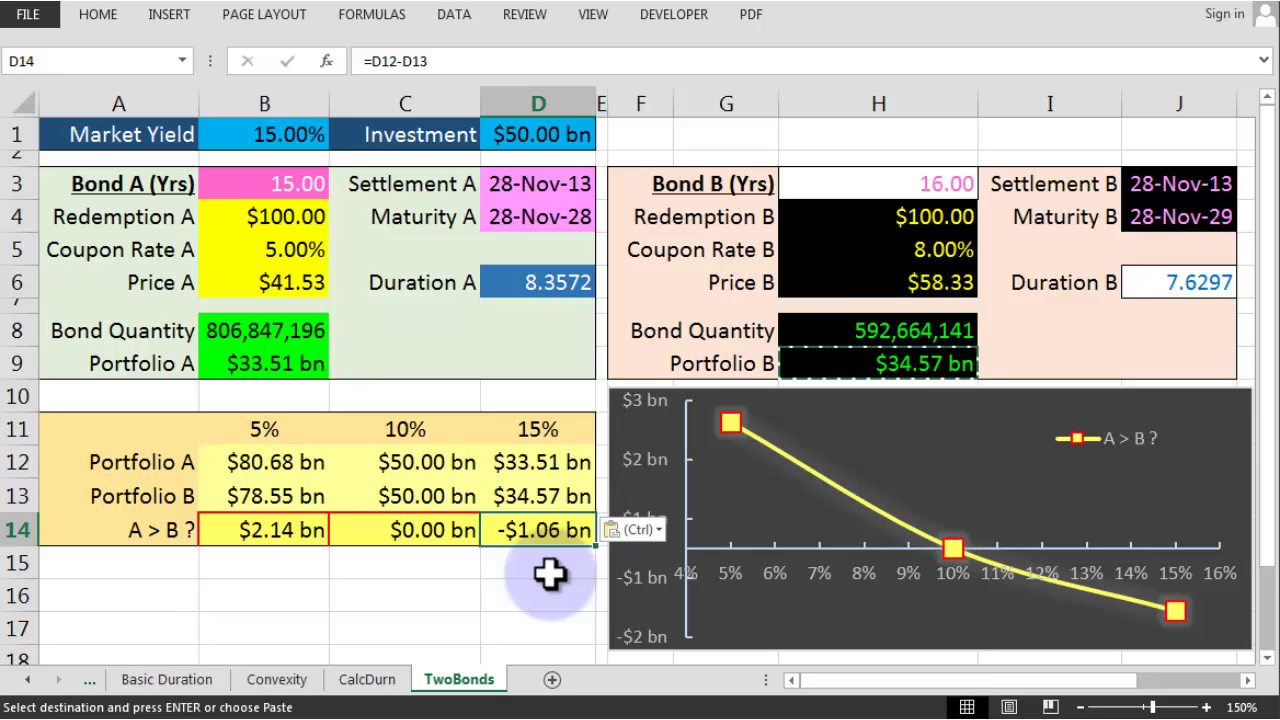
{"action": "left_click", "coordinate": [565, 279]}
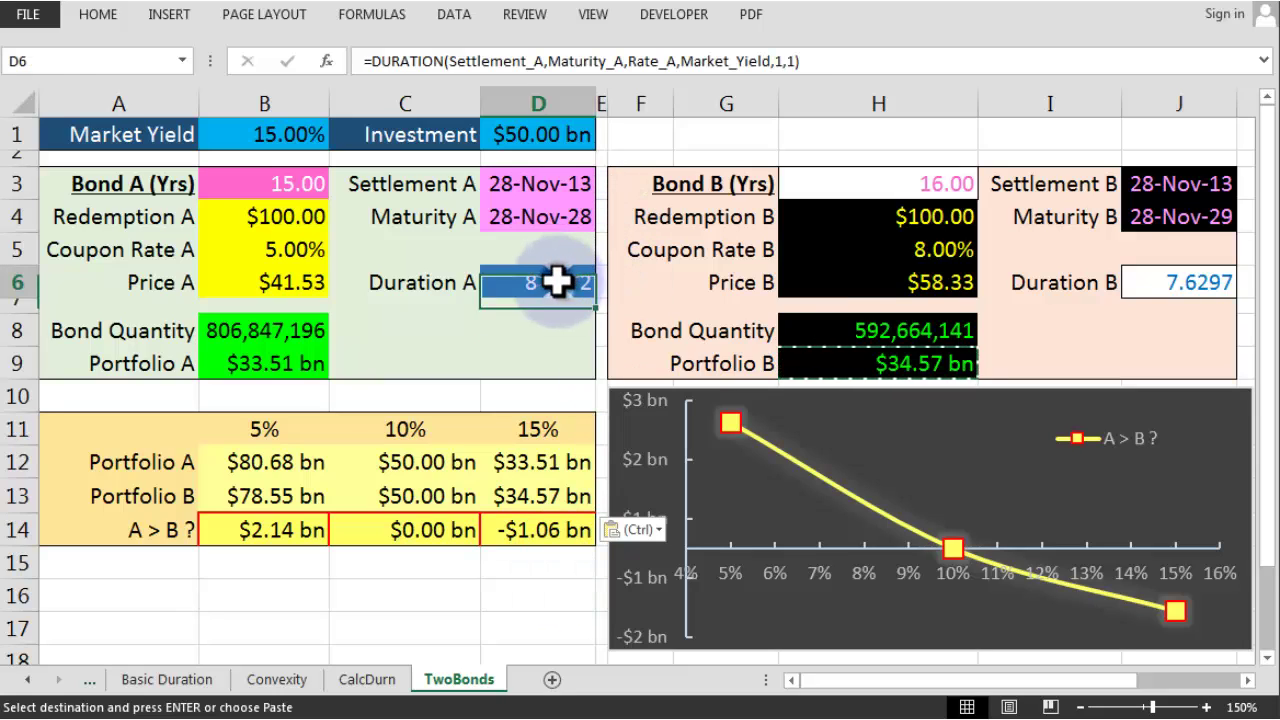
{"action": "left_click", "coordinate": [1157, 279]}
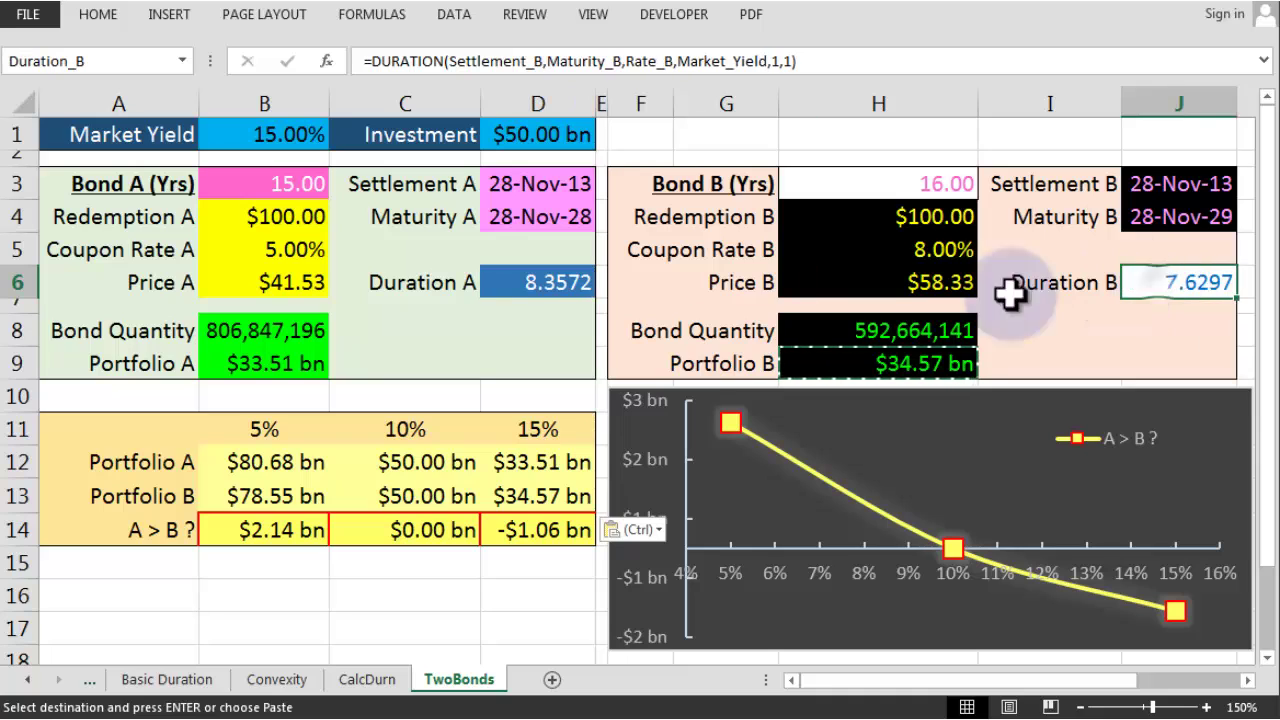
{"action": "left_click", "coordinate": [560, 290]}
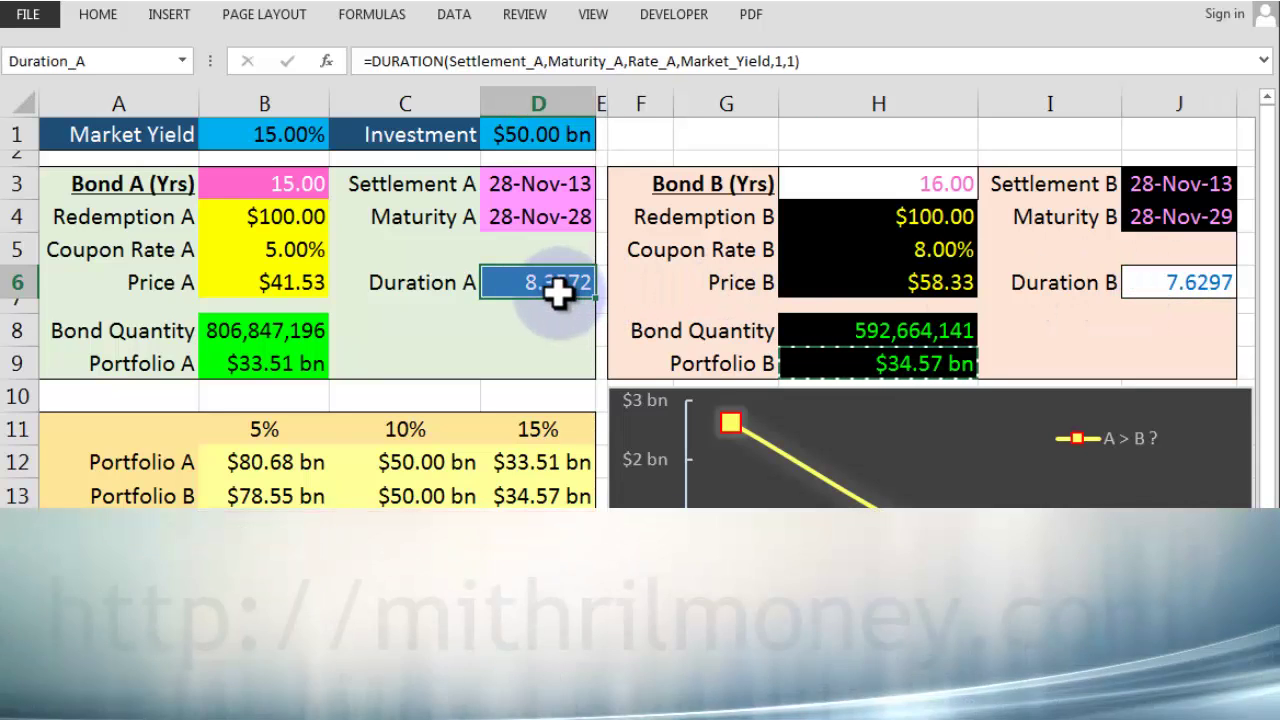